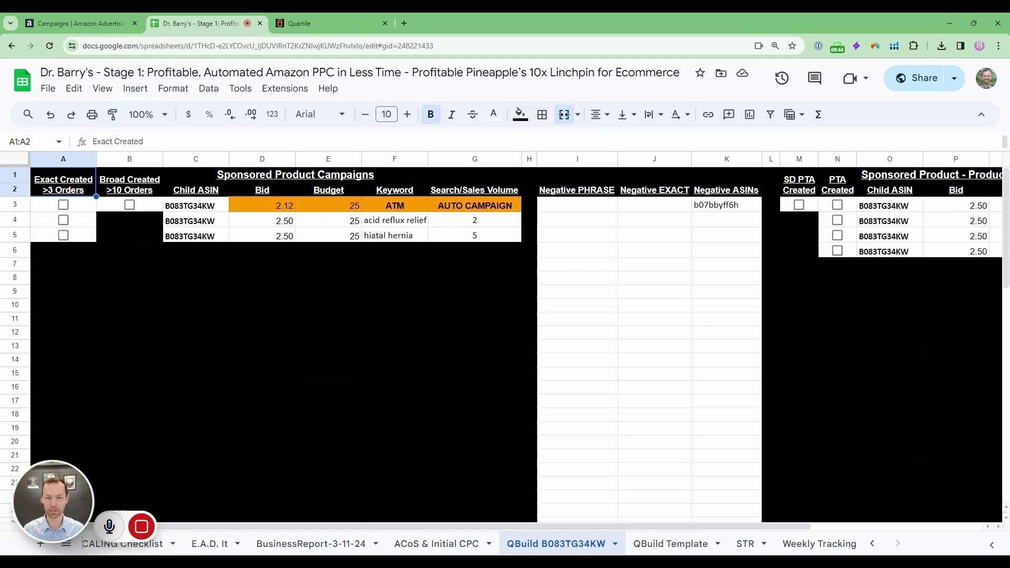
Step: Enter hand, foot, feet and body down column I from I3 under Negative PHRASE, then select them
left_click(582, 205)
type("h")
type("and")
key("Return")
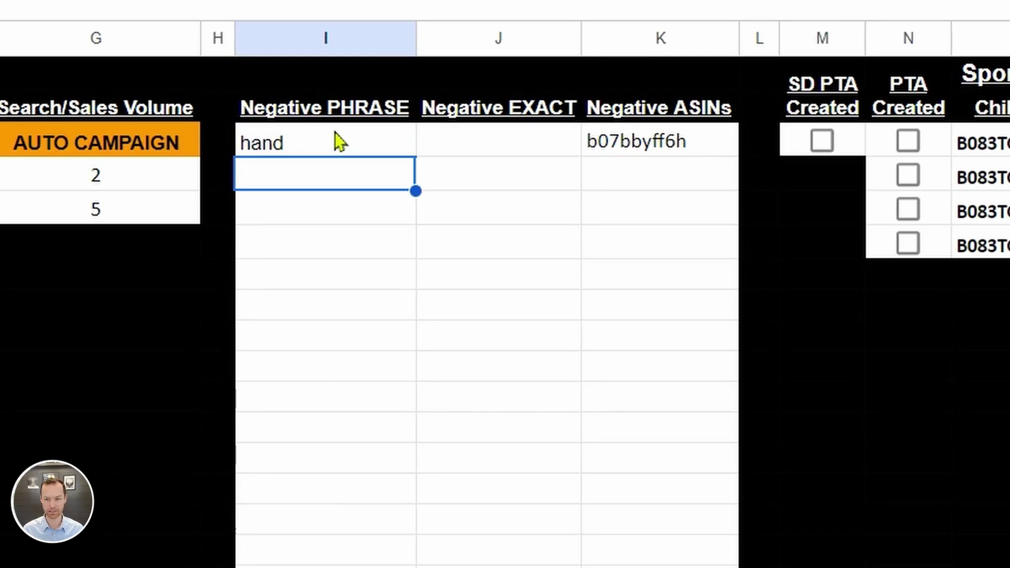
type("foot")
key("Return")
type("feet")
key("Return")
type("body")
key("Return")
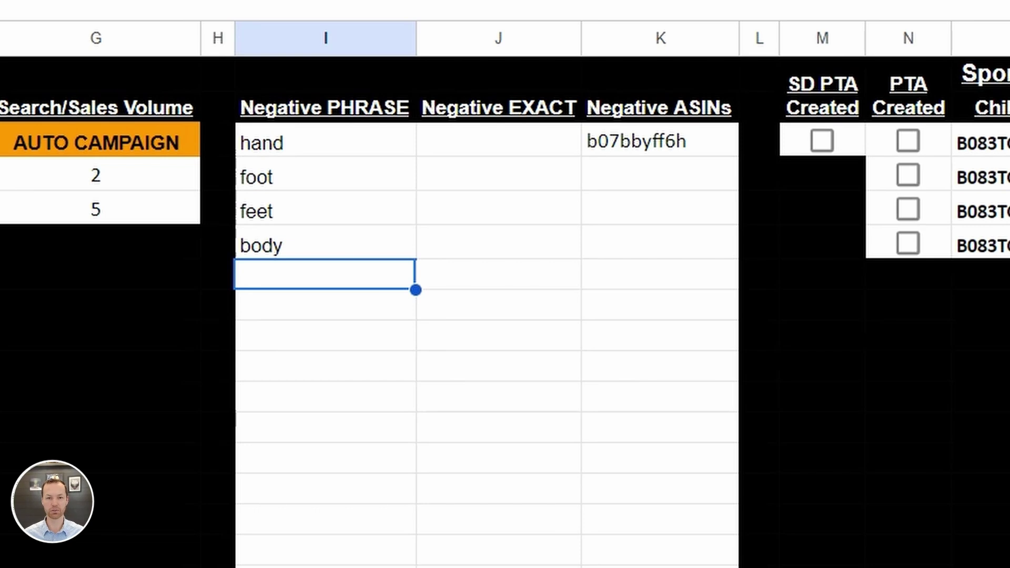
left_click_drag(262, 143, 311, 257)
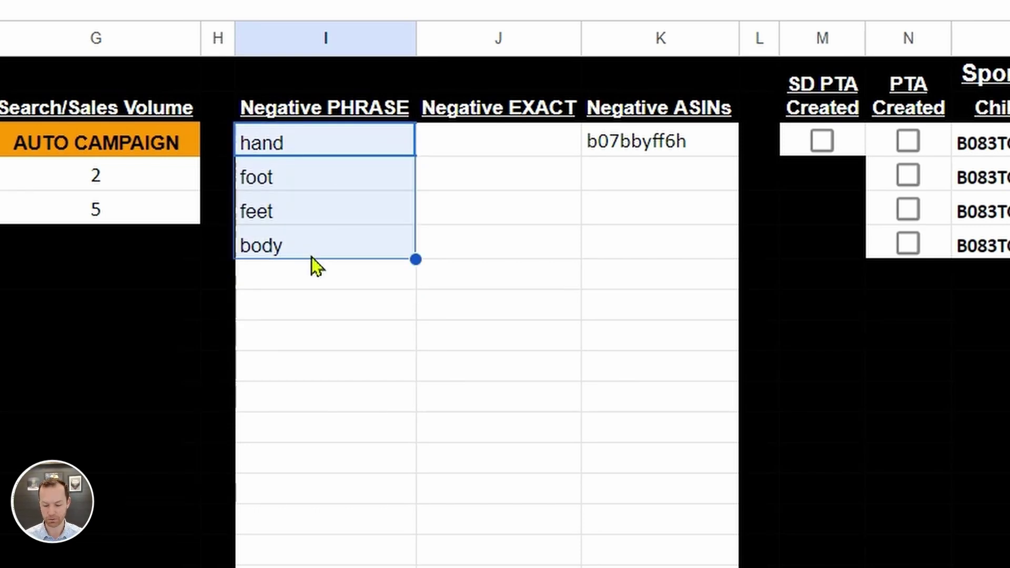
Step: Clear the four example words and fill STR rows 2–7 with bright green
key("Delete")
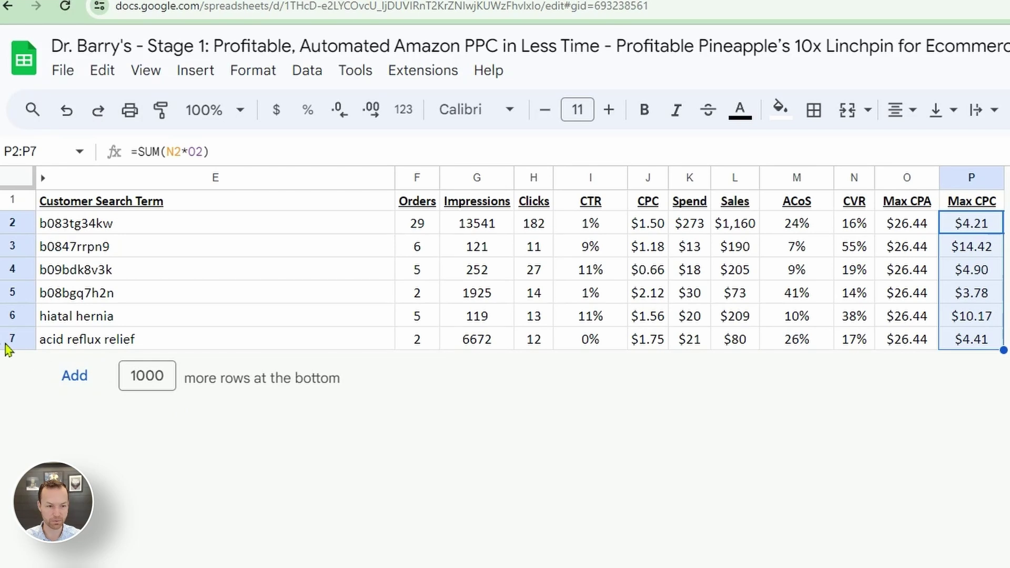
left_click_drag(29, 342, 113, 232)
left_click(779, 110)
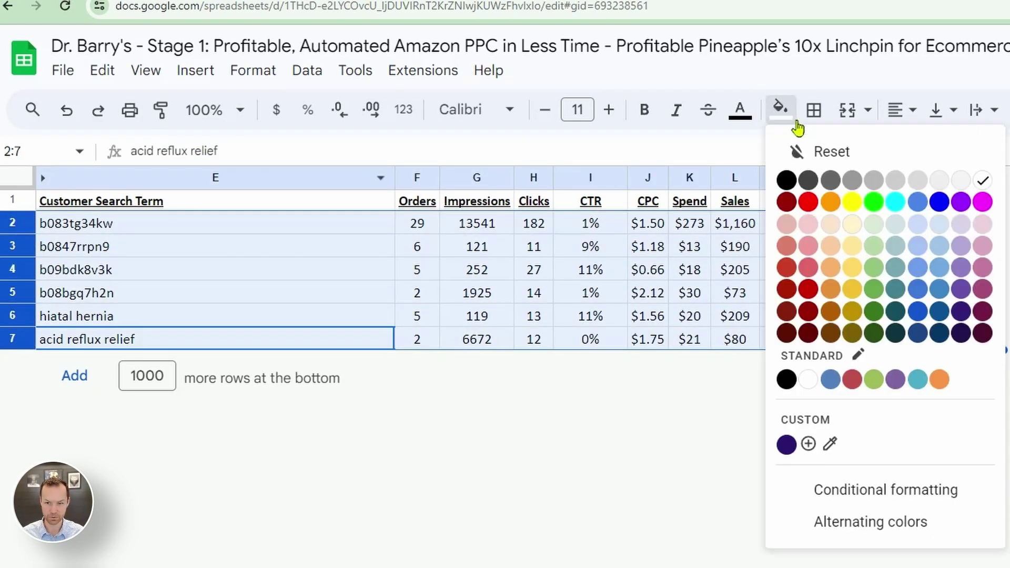
left_click(874, 201)
left_click(32, 340)
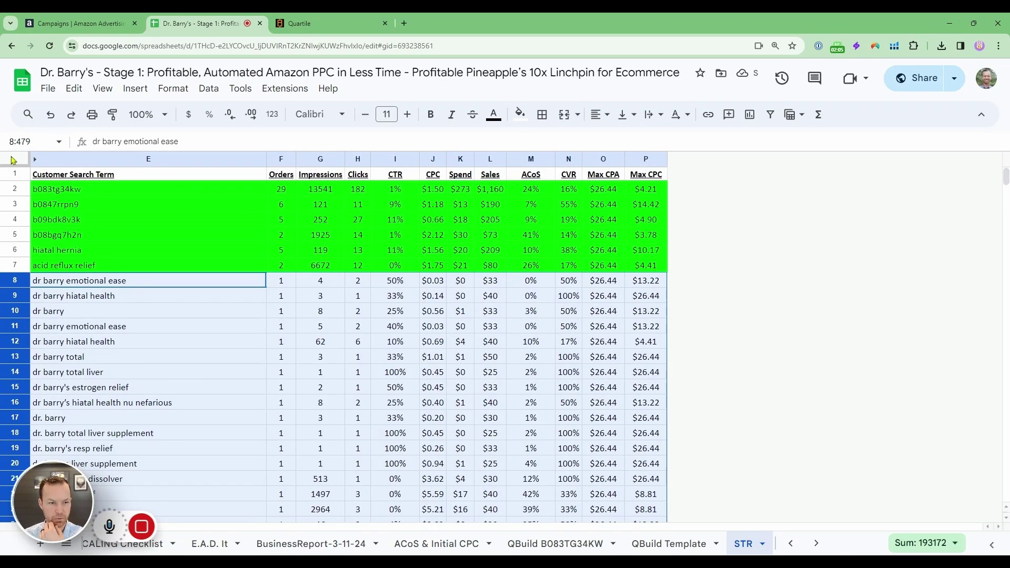
Step: Sort the STR range by ACoS Z to A, treating the first row as headers
left_click(15, 174, "shift")
left_click(208, 88)
mouse_move(265, 133)
left_click(488, 191)
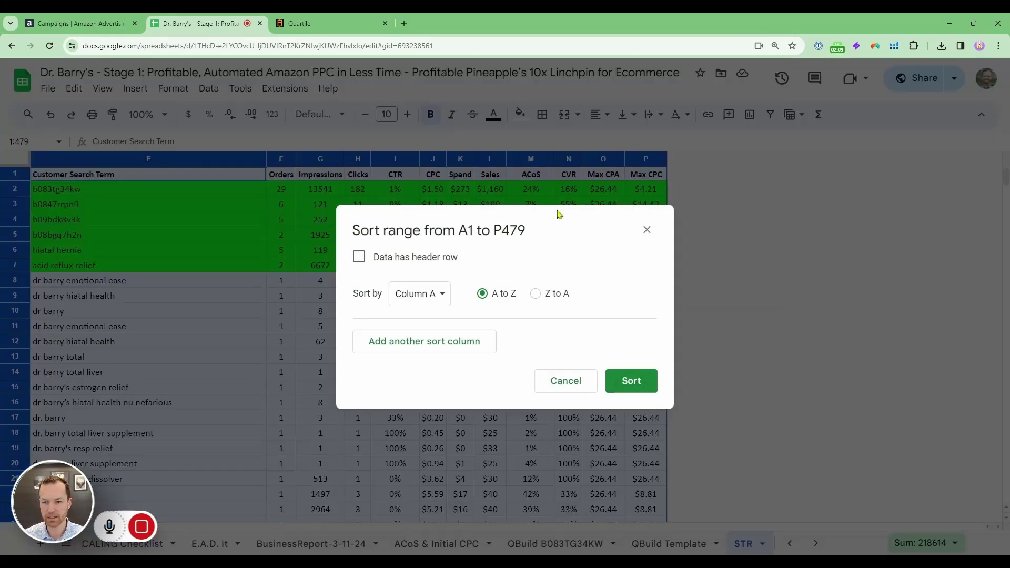
left_click(397, 258)
left_click(432, 292)
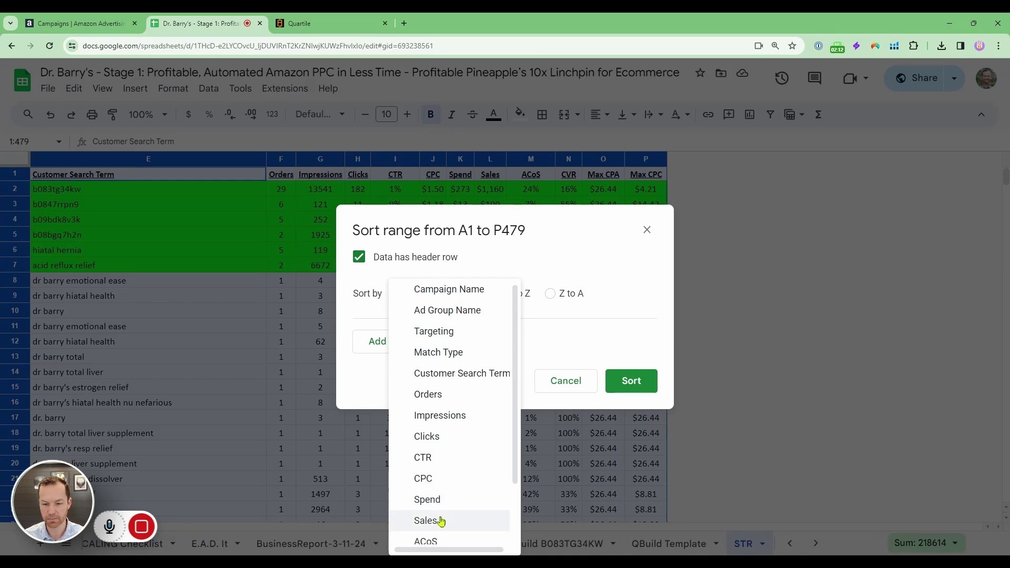
scroll(441, 520, "down", 2)
left_click(435, 467)
left_click(535, 294)
left_click(631, 380)
Step: Review the highest-ACoS search terms and pick out antacid from natural antacid
left_click(530, 189)
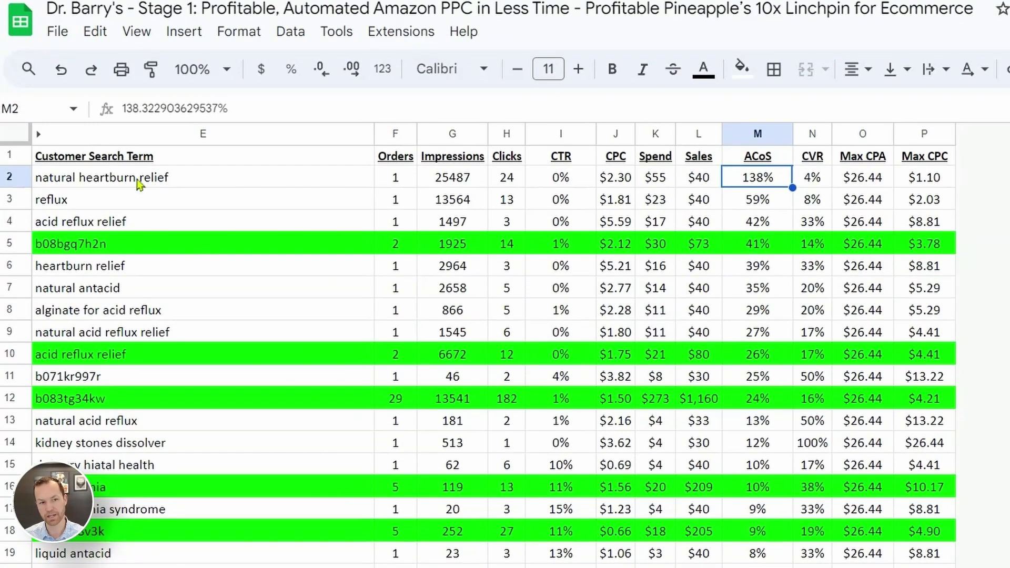
left_click(174, 183)
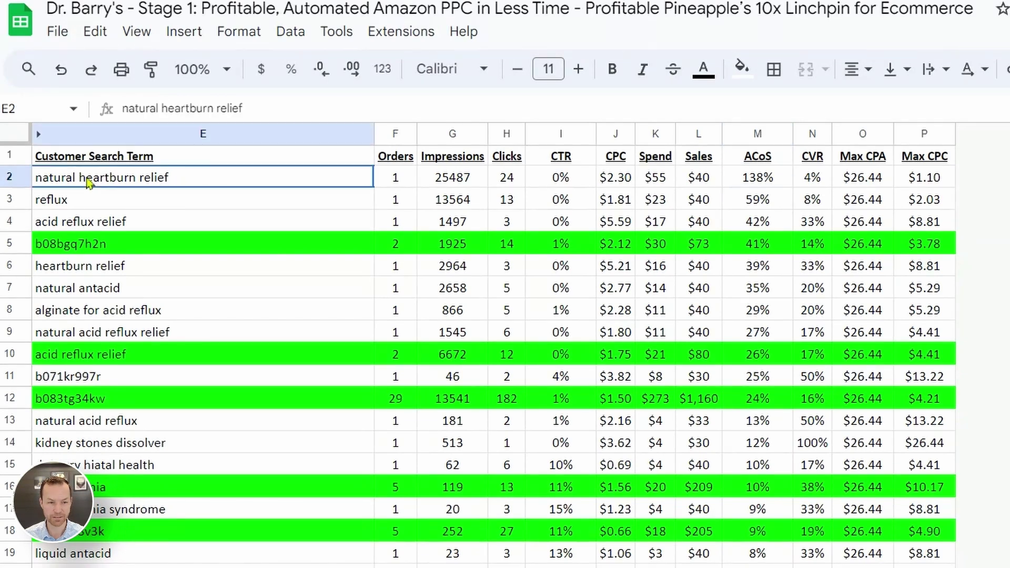
left_click(93, 204)
left_click(141, 220)
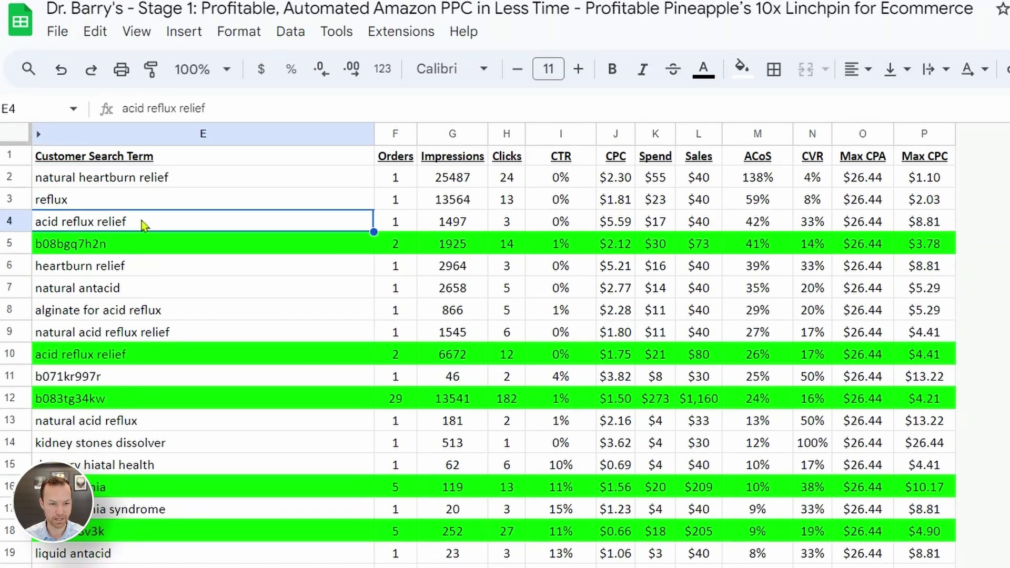
left_click(143, 267)
left_click(147, 288)
double_click(93, 286)
key("ctrl+c")
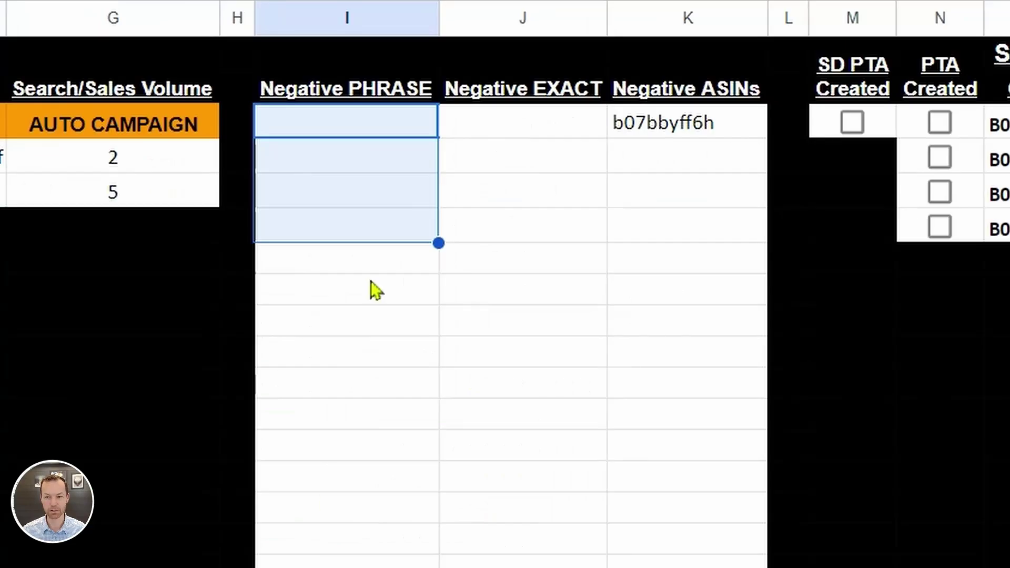
Step: Paste antacid and alginate into the Negative PHRASE list, looking up alginate on the web
left_click(359, 134)
key("ctrl+v")
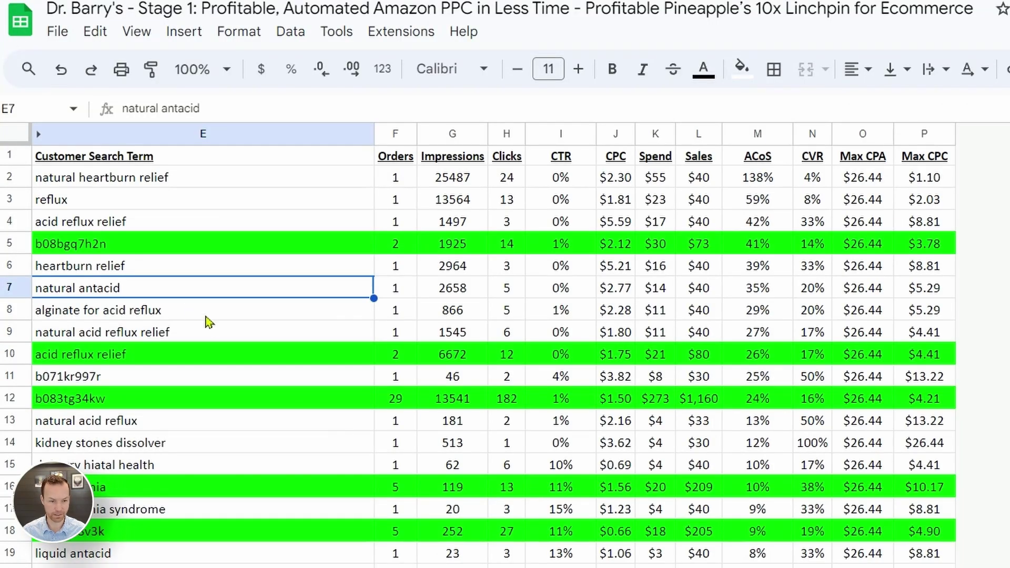
double_click(73, 312)
key("ctrl+c")
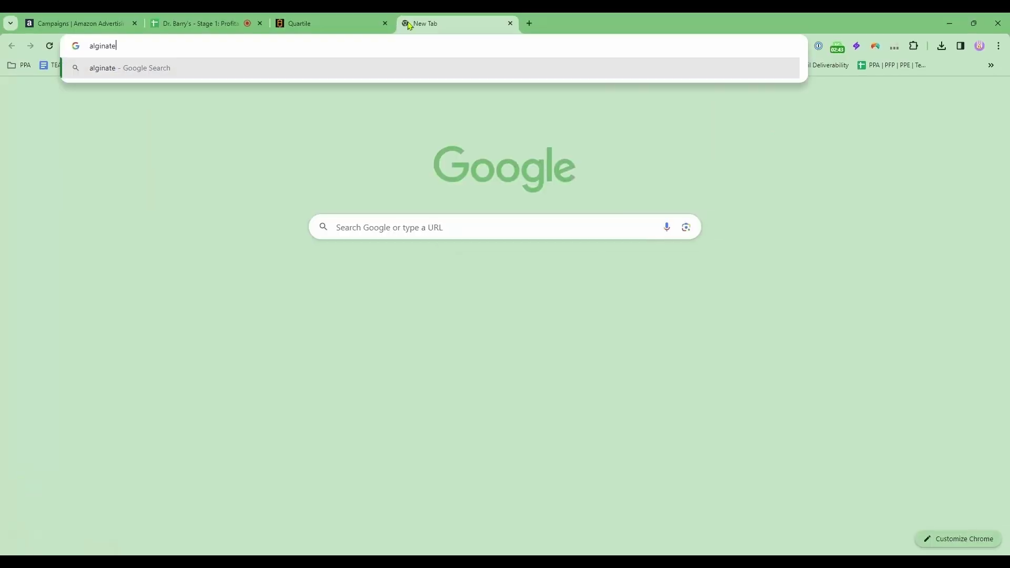
key("Return")
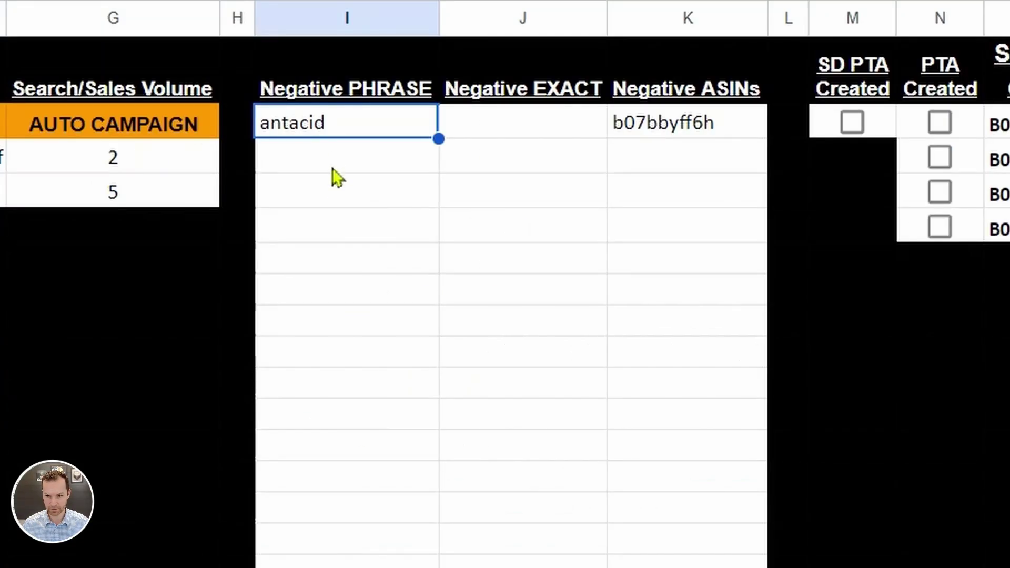
left_click(334, 162)
key("ctrl+v")
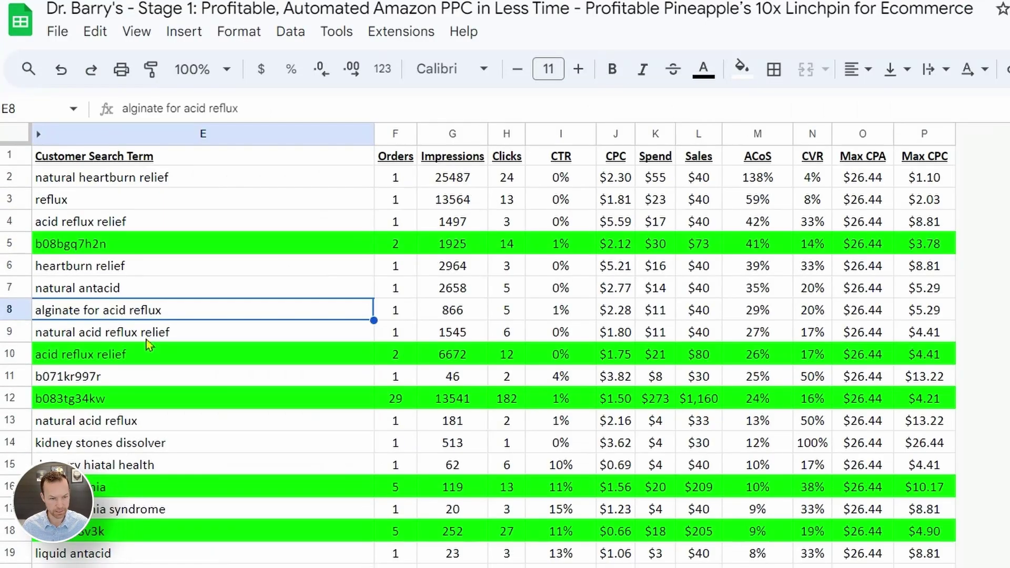
Step: Review the STR terms, checking the 29% ACoS of alginate for acid reflux
scroll(139, 437, "down", 2)
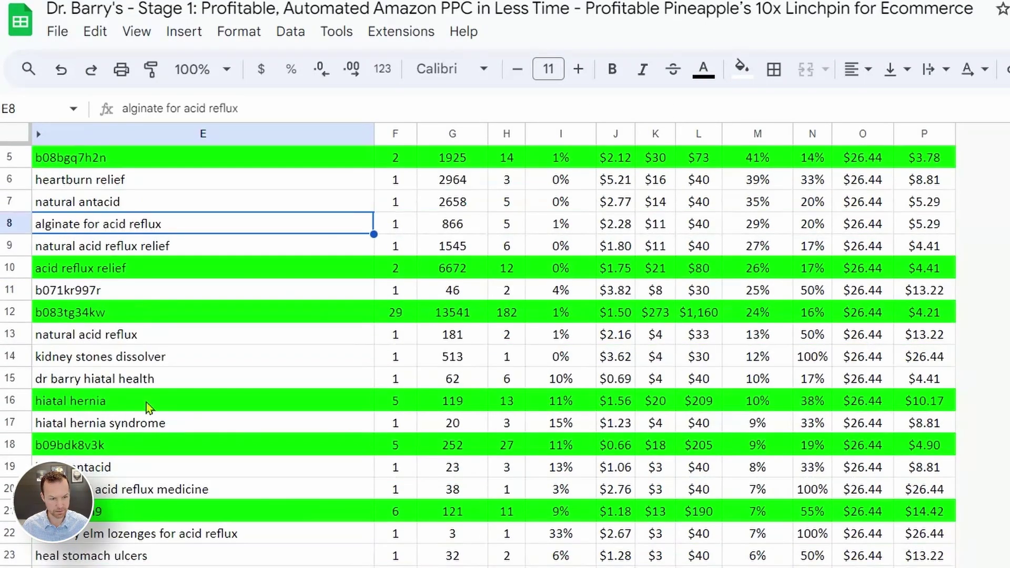
left_click(128, 388)
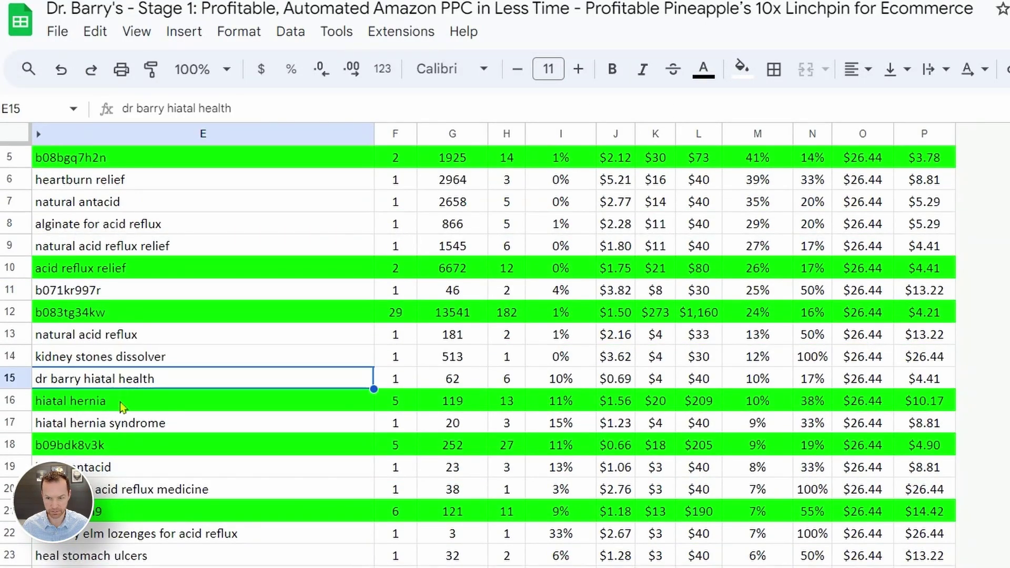
scroll(795, 416, "up", 2)
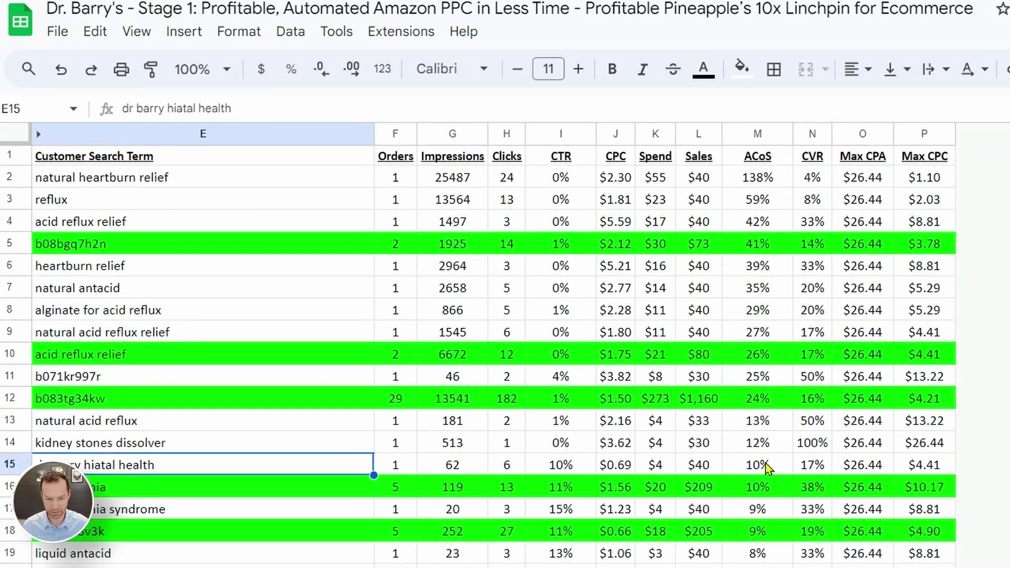
scroll(763, 484, "down", 6)
scroll(756, 506, "up", 6)
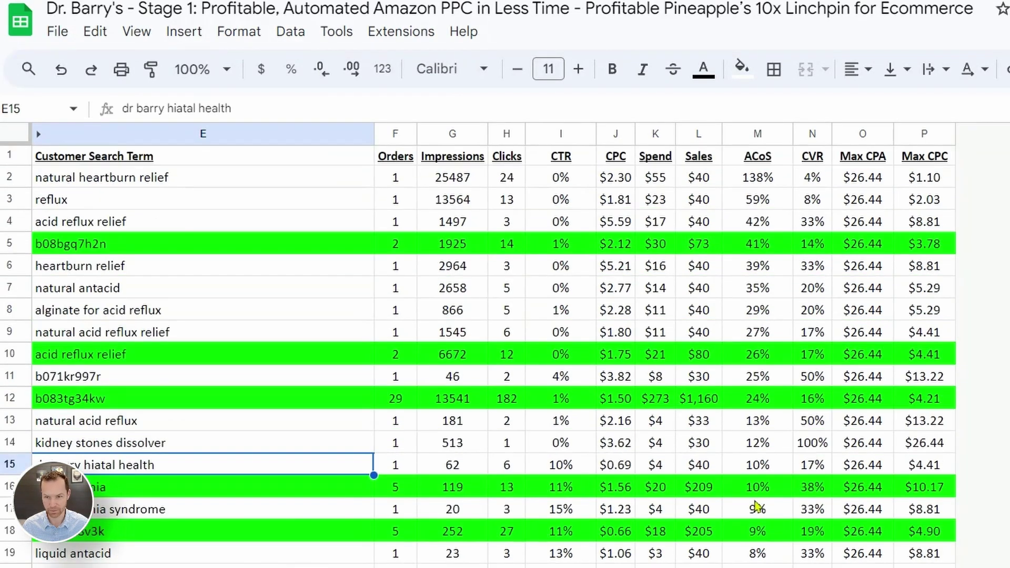
left_click(141, 314)
left_click(764, 317)
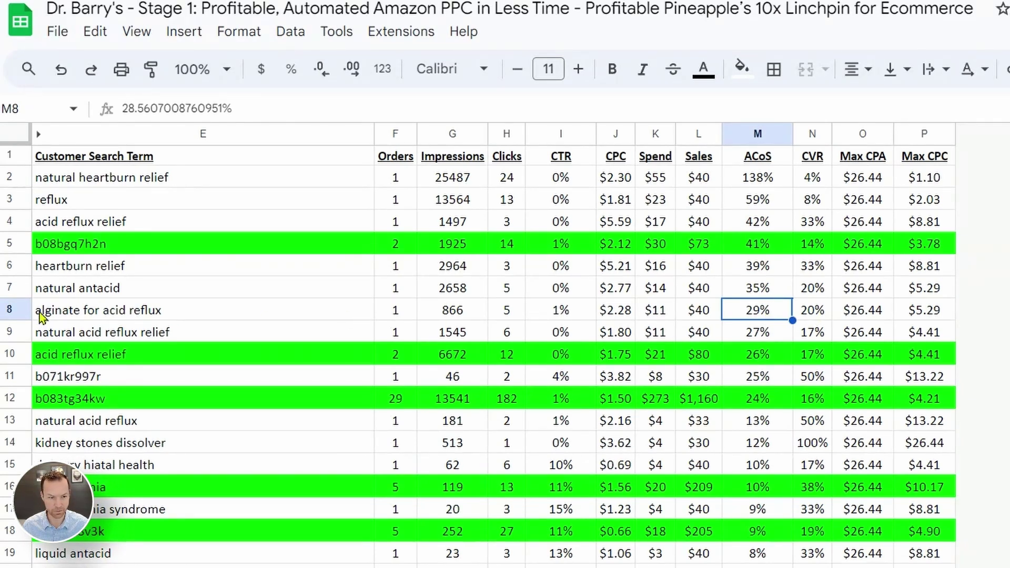
Step: Remove antacid and alginate from the Negative PHRASE list
left_click(92, 294)
key("ctrl+shift+Right")
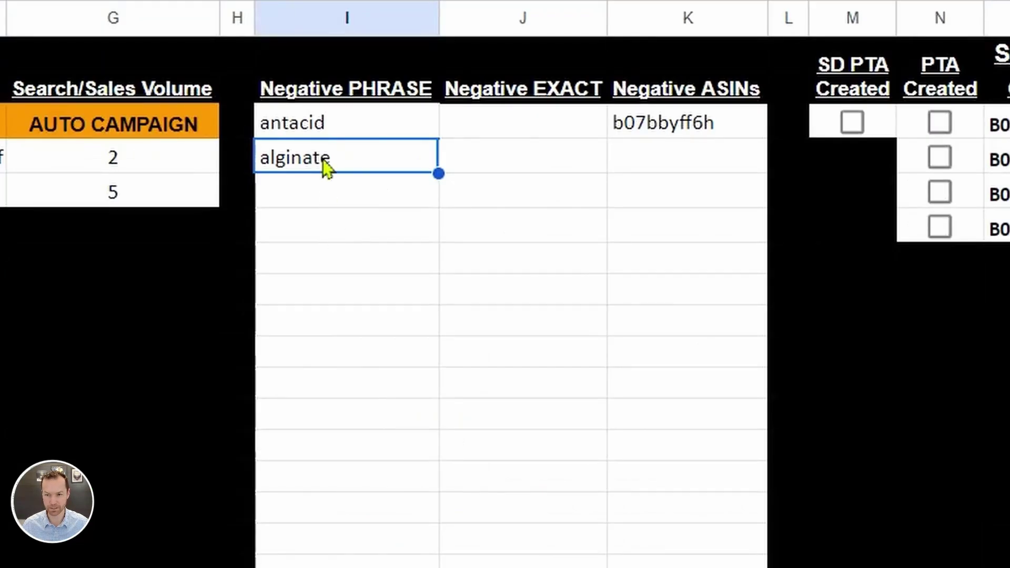
key("shift+Up")
key("Delete")
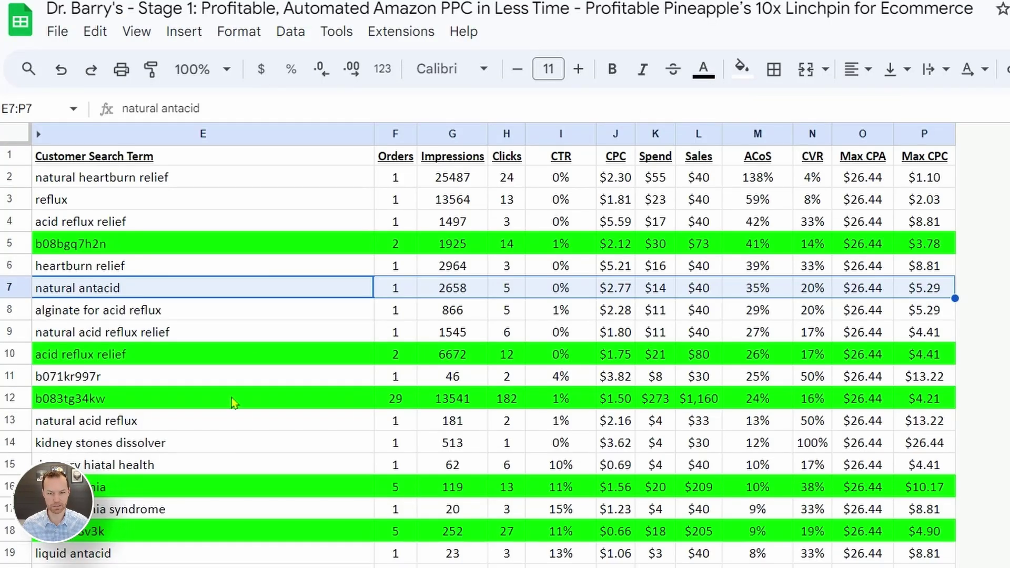
Step: Sort the whole STR sheet by Clicks Z to A with a header row
left_click(14, 143)
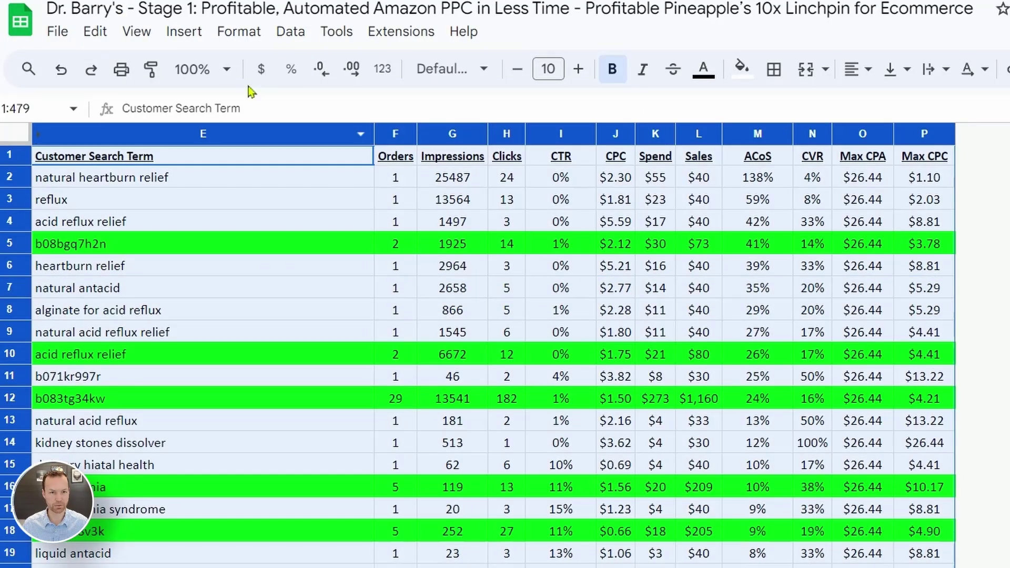
left_click(290, 31)
mouse_move(379, 96)
left_click(624, 179)
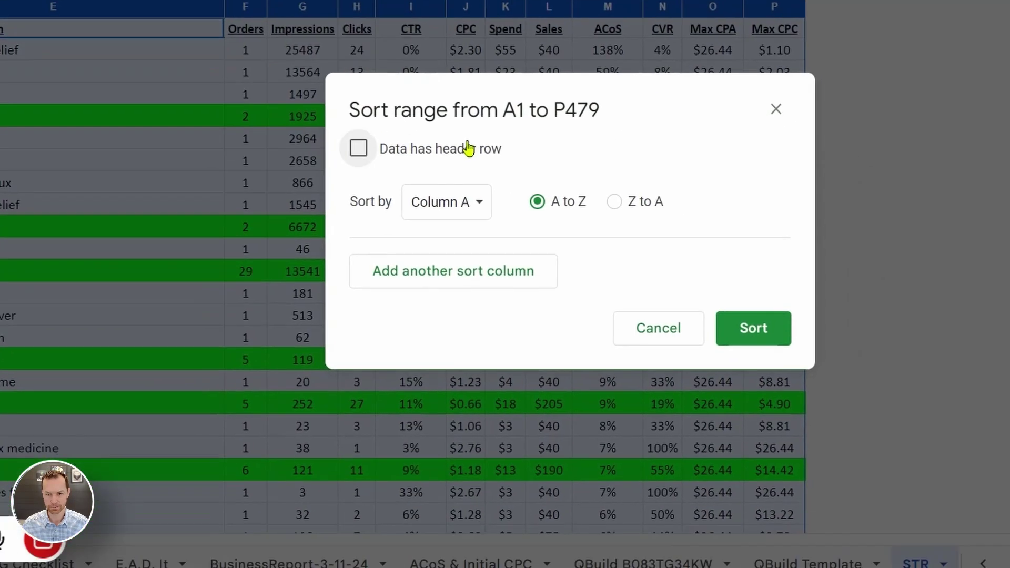
left_click(468, 149)
left_click(457, 201)
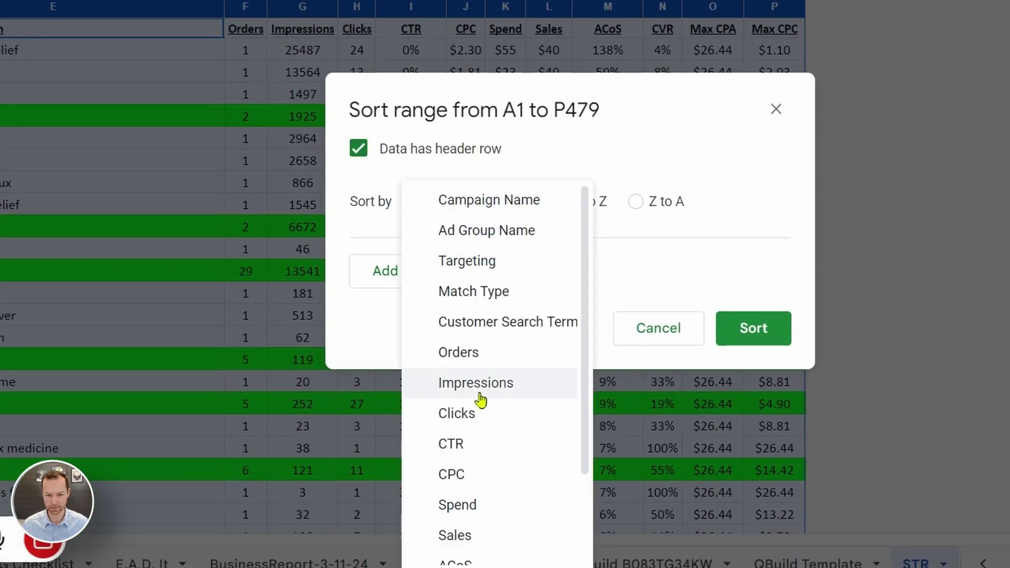
left_click(487, 418)
left_click(645, 201)
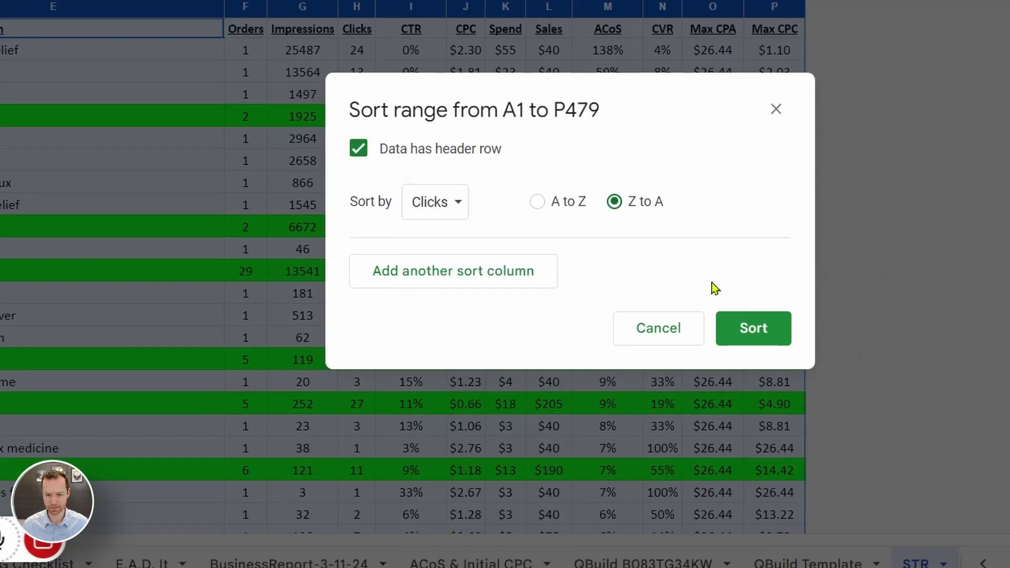
left_click(756, 337)
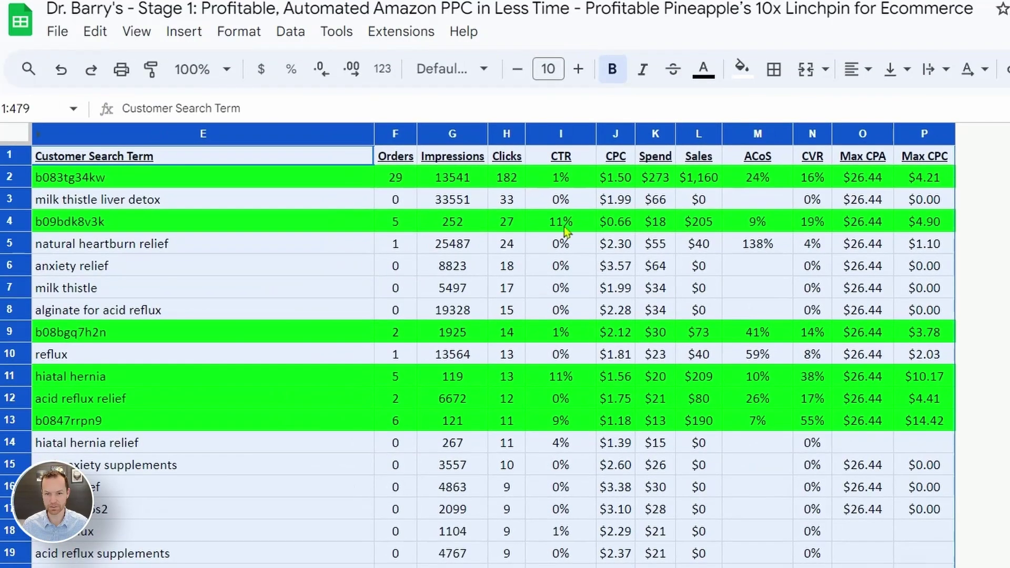
Step: Review the top-click terms such as anxiety relief, milk thistle and alginate for acid reflux
left_click(507, 244)
left_click(47, 267)
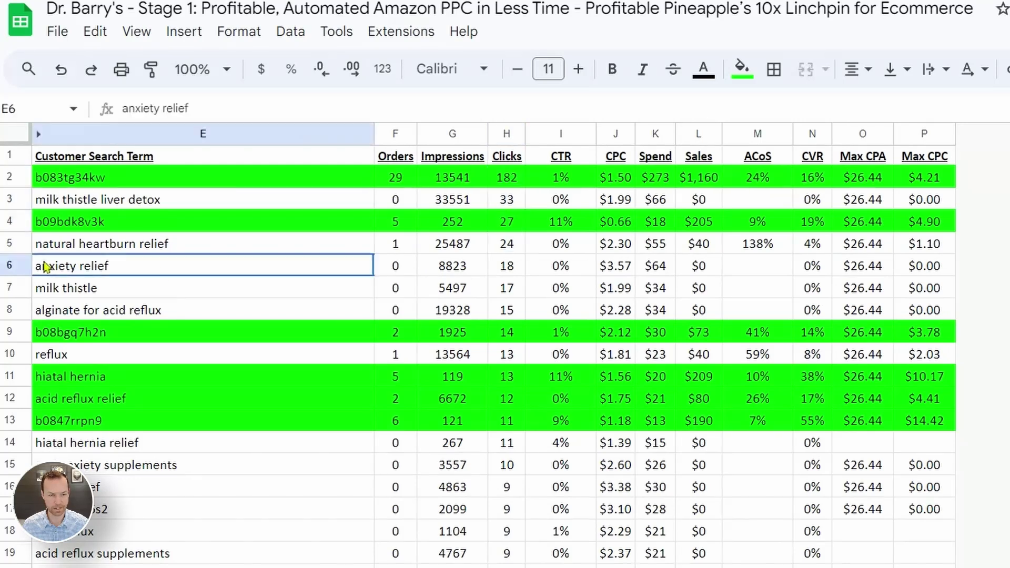
left_click(68, 290)
left_click(89, 312)
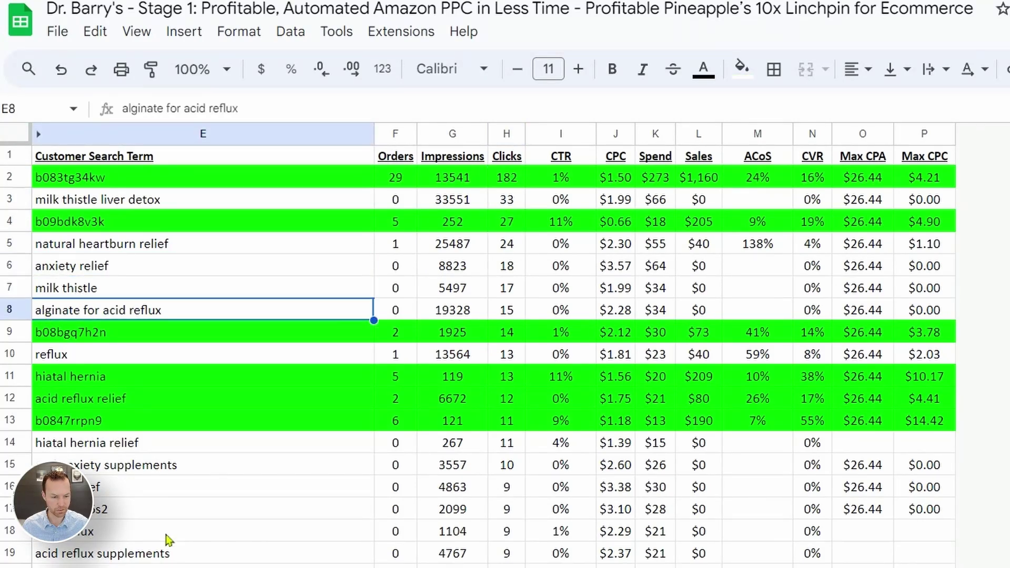
scroll(167, 541, "down", 2)
scroll(115, 520, "down", 1)
scroll(111, 493, "up", 3)
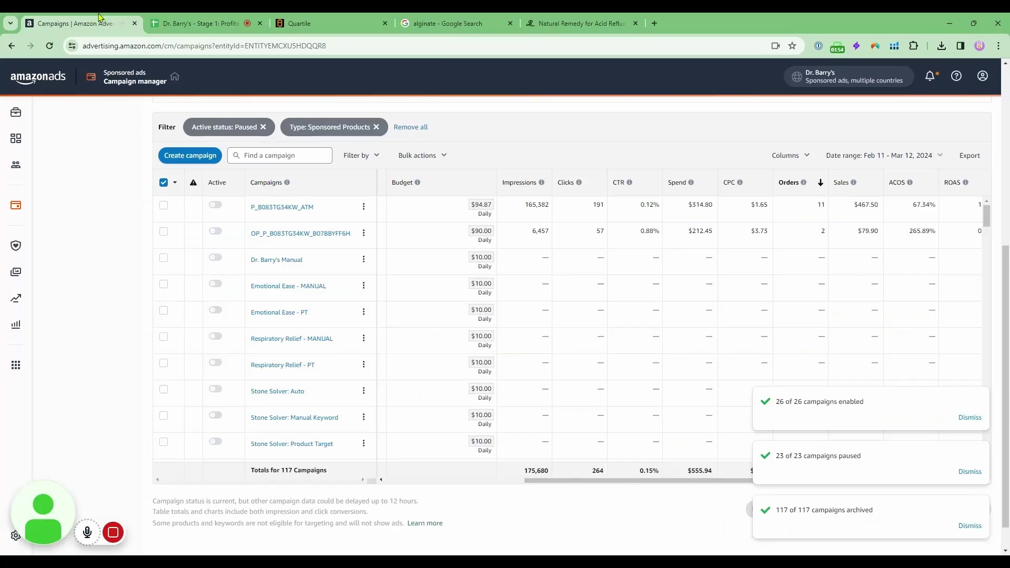
Step: Open campaign P_B083TG34KW_ATM and check its negative keywords
scroll(148, 255, "up", 6)
scroll(148, 255, "down", 4)
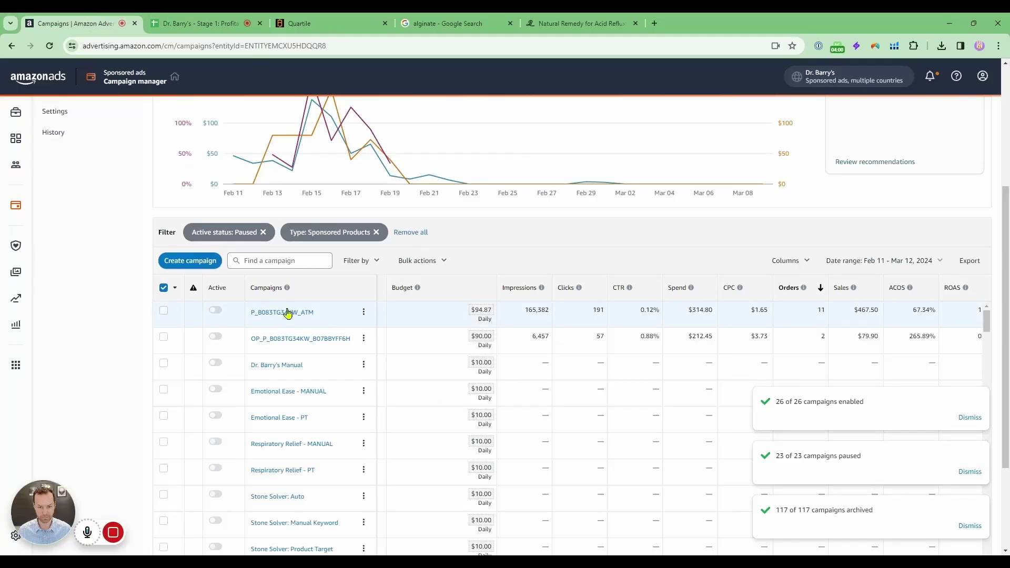
left_click(288, 313)
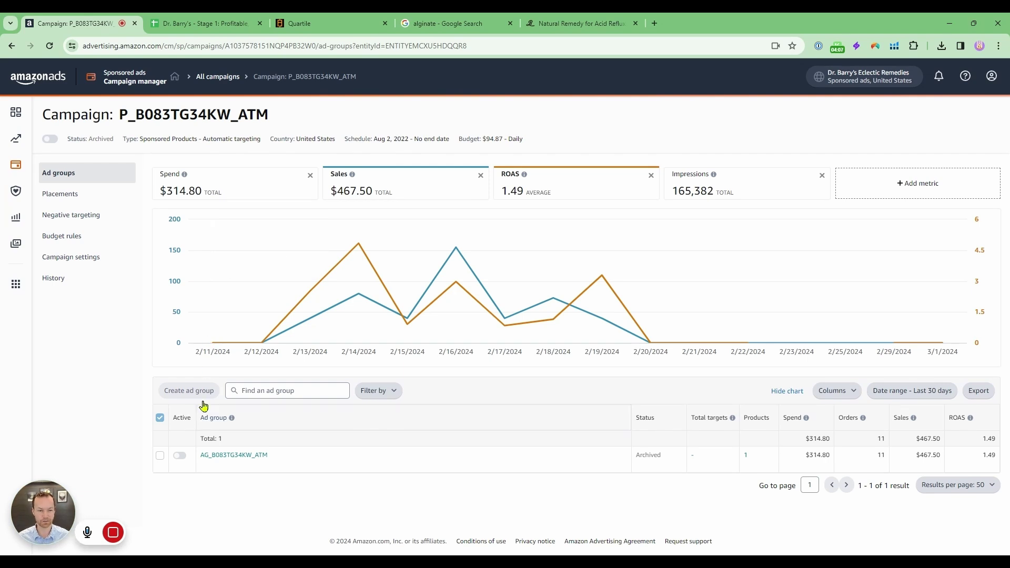
left_click(86, 216)
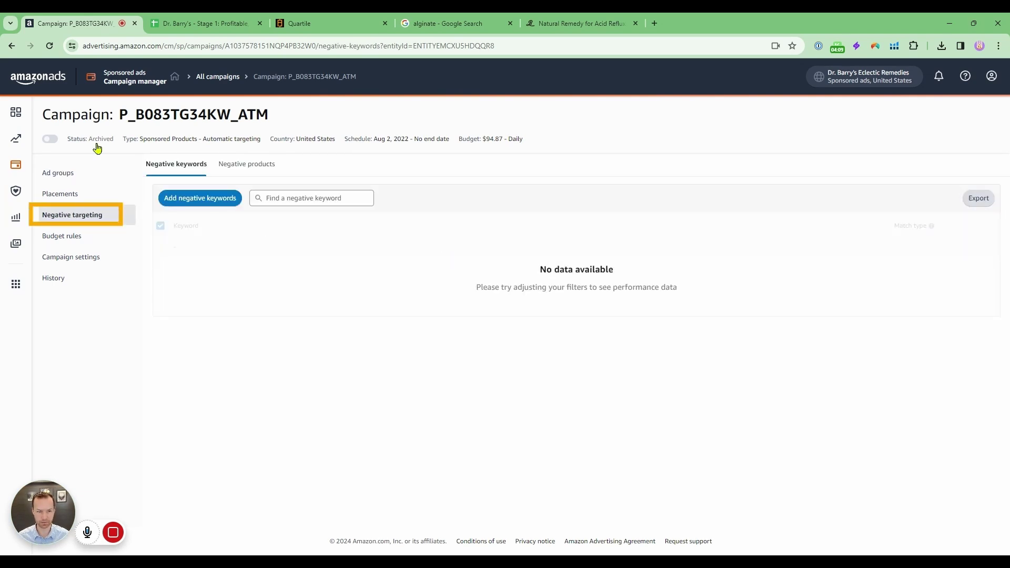
Step: Show the AG_B083TG34KW_ATM ad group's search terms sorted by clicks and inspect the heartburn term
left_click(13, 47)
left_click(14, 47)
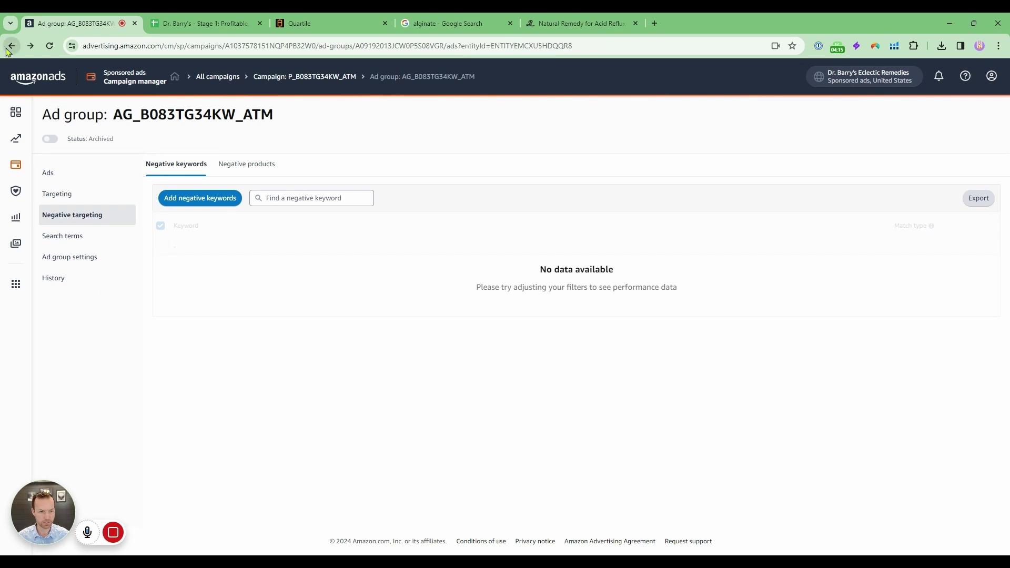
left_click(76, 236)
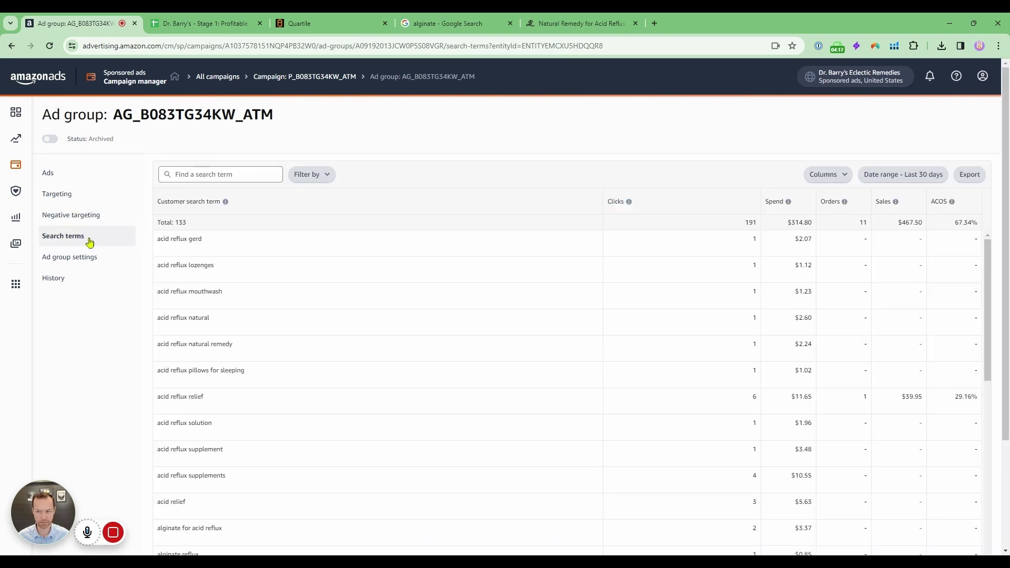
left_click(710, 205)
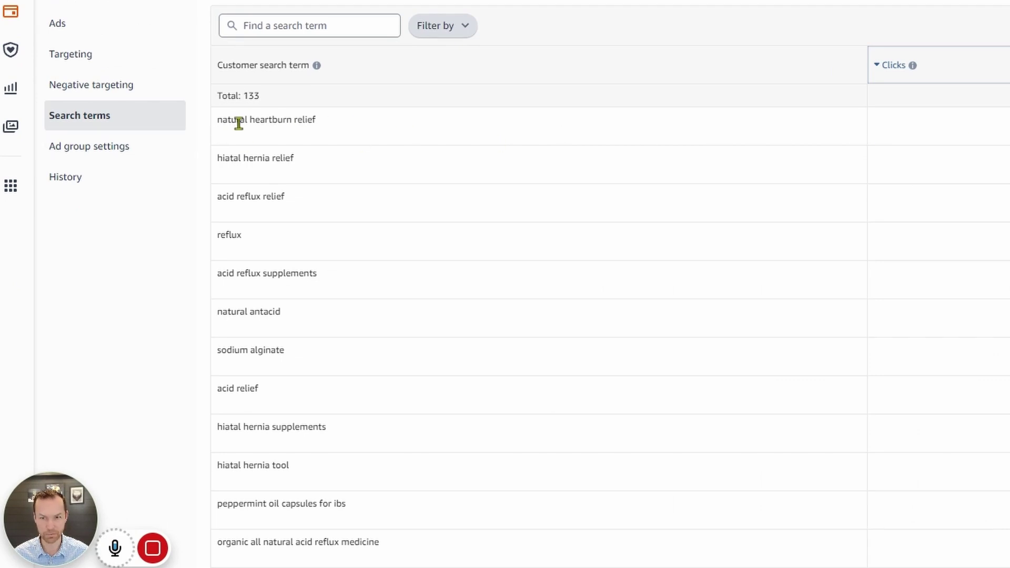
double_click(266, 120)
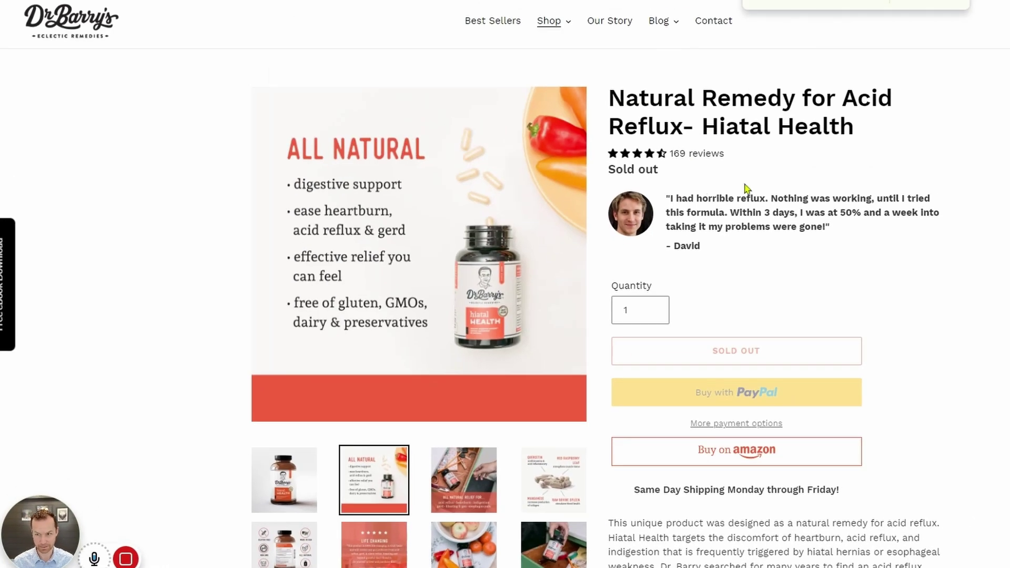
type("heart")
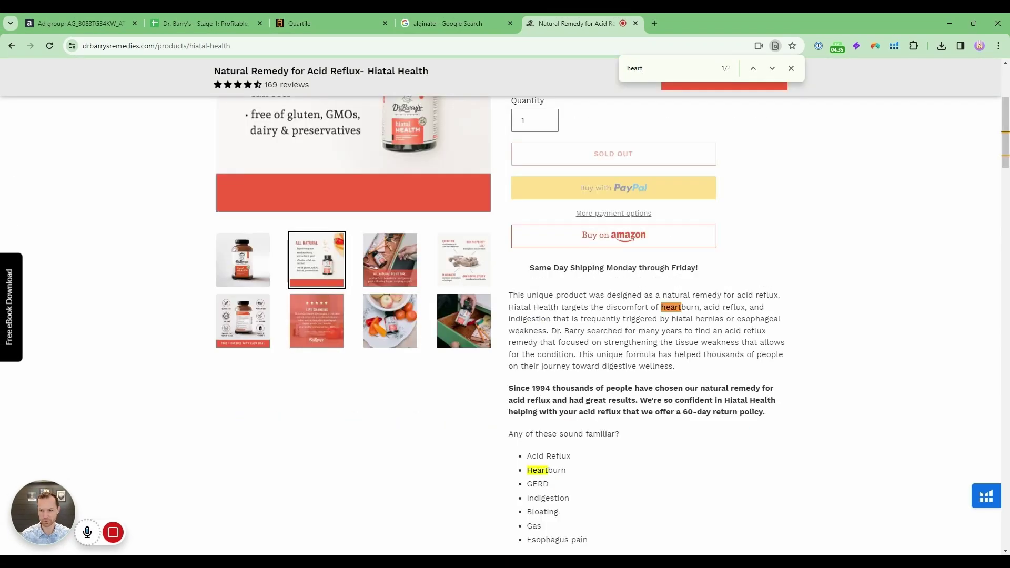
left_click(73, 23)
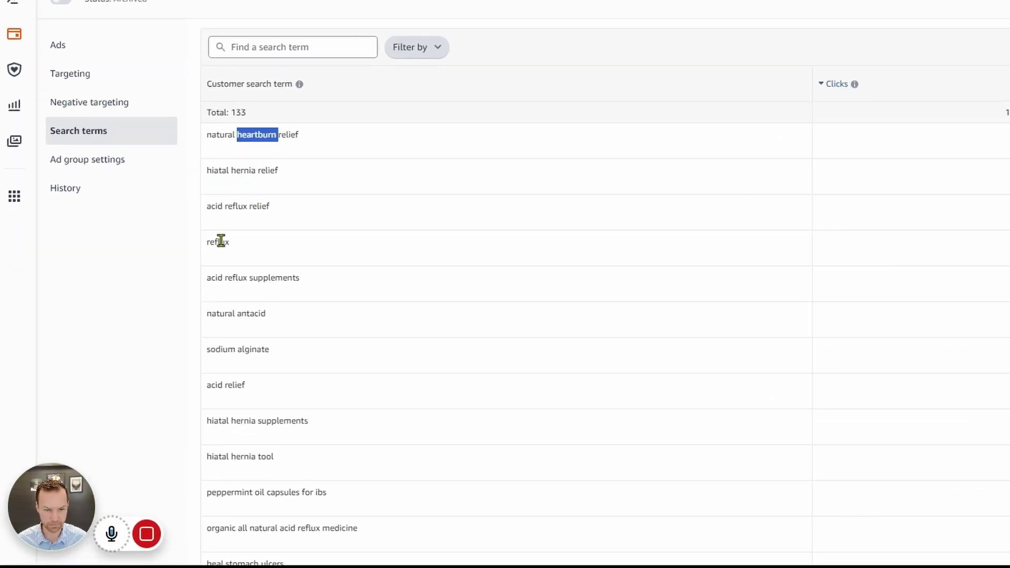
Step: Copy ibs from a peppermint search term into the Negative PHRASE column
scroll(251, 170, "down", 3)
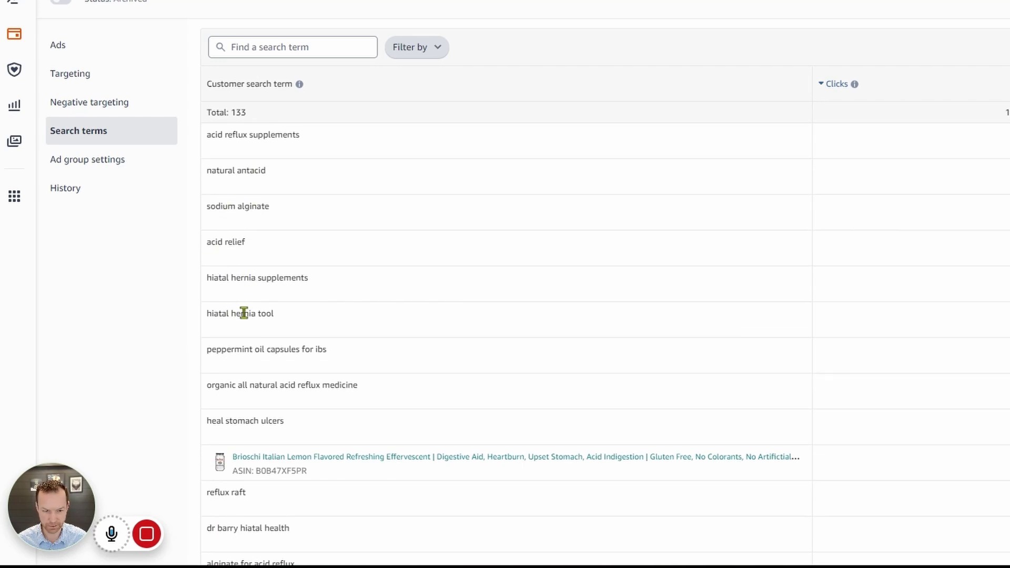
scroll(265, 280, "down", 2)
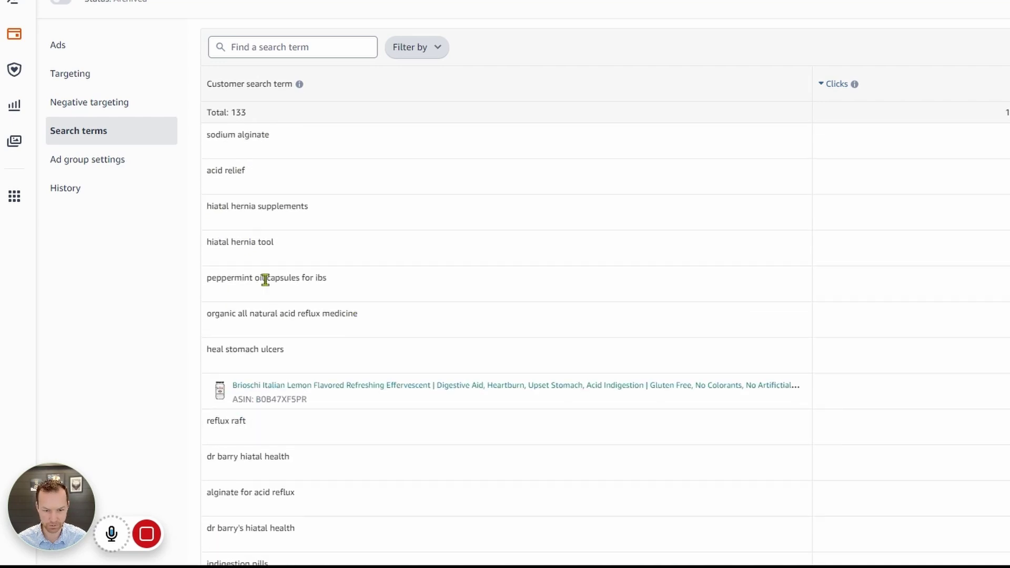
double_click(320, 278)
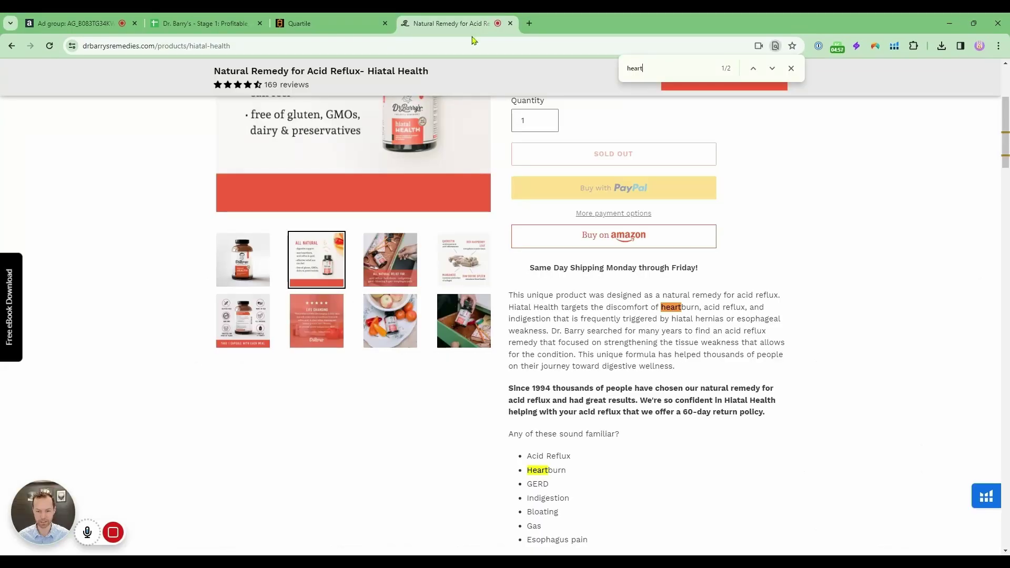
type("ibs")
key("ctrl+1")
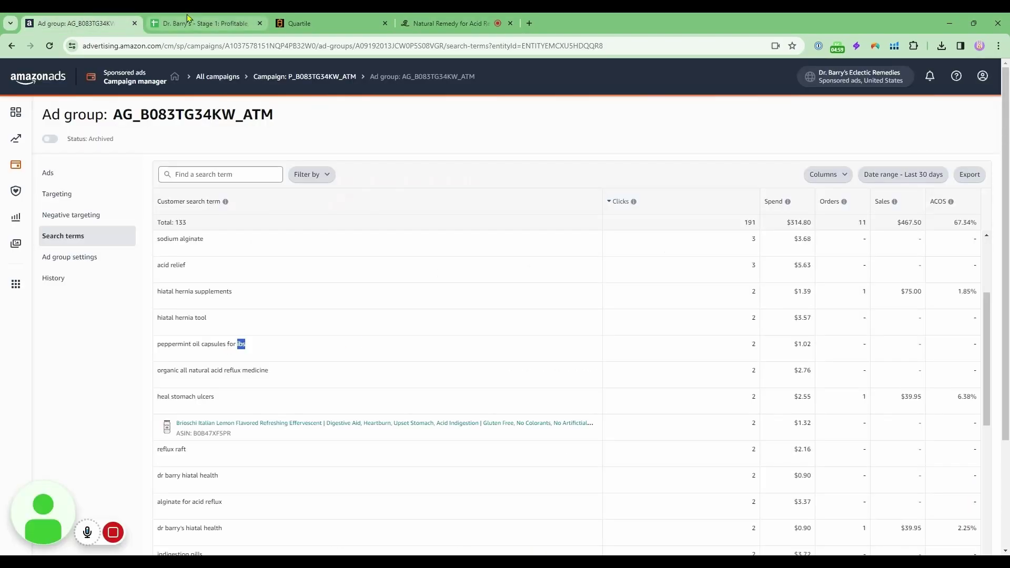
left_click(188, 18)
type("ibs")
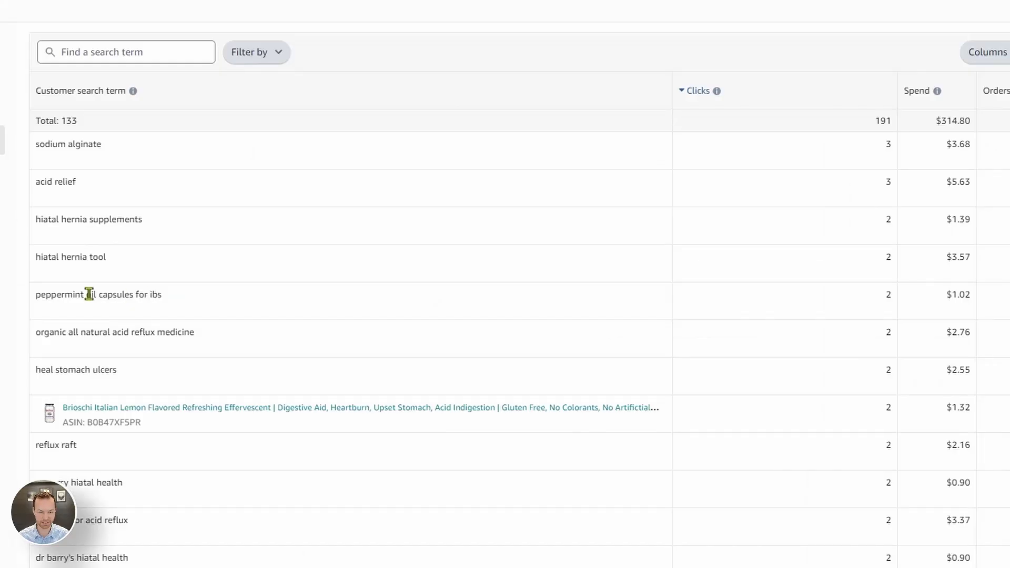
Step: Add peppermint below ibs, trimming oil from peppermint oil, then select the term reflux raft
left_click_drag(89, 294, 62, 294)
key("ctrl+c")
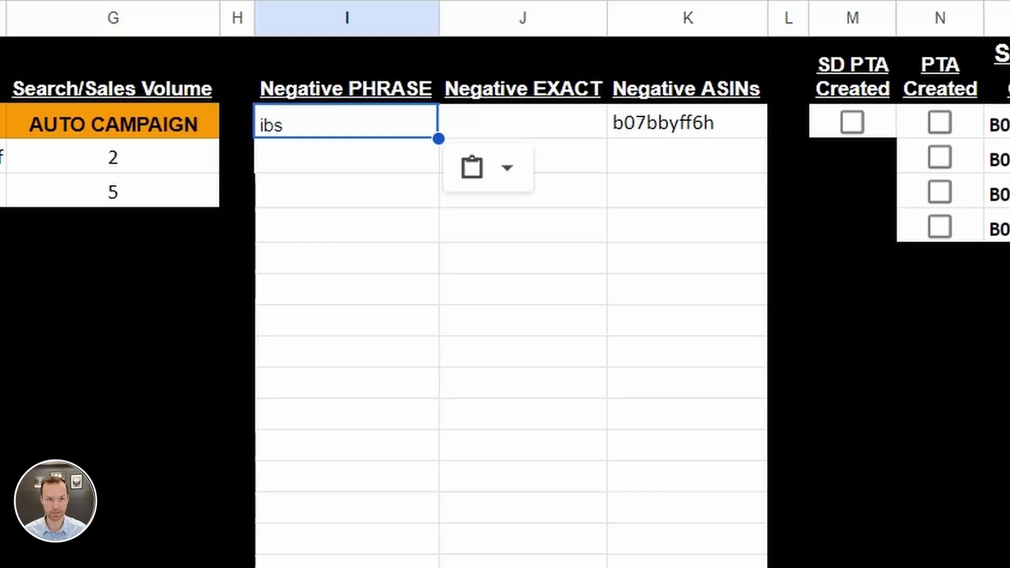
double_click(305, 162)
key("ctrl+v")
triple_click(368, 153)
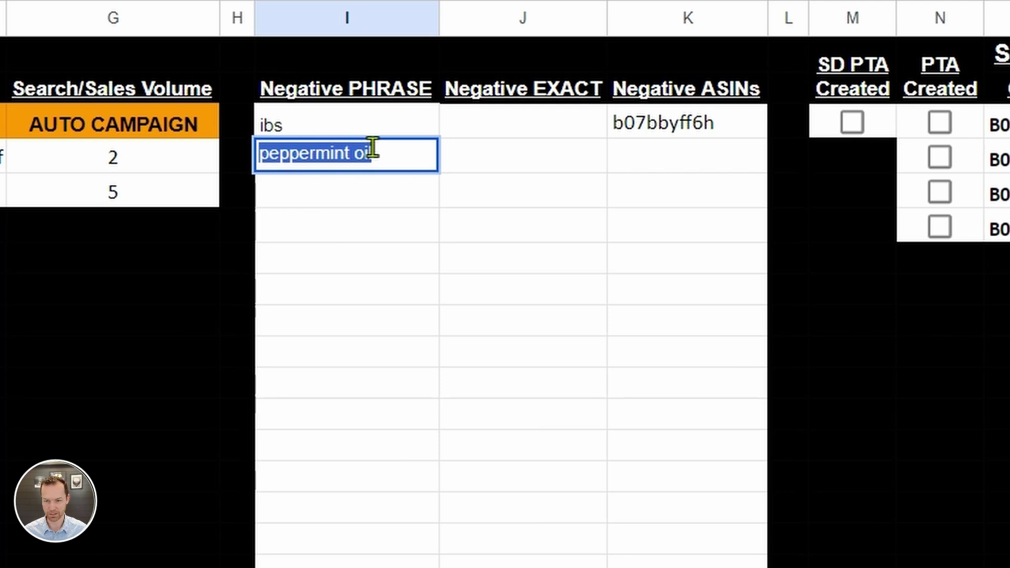
left_click(372, 152)
key("BackSpace")
key("BackSpace")
key("BackSpace")
key("Return")
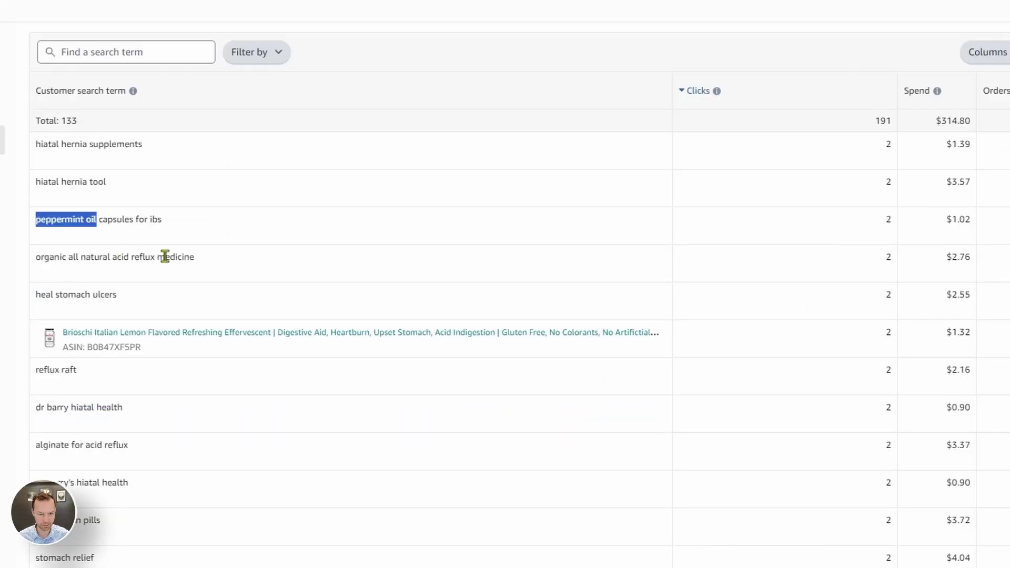
scroll(67, 273, "down", 3)
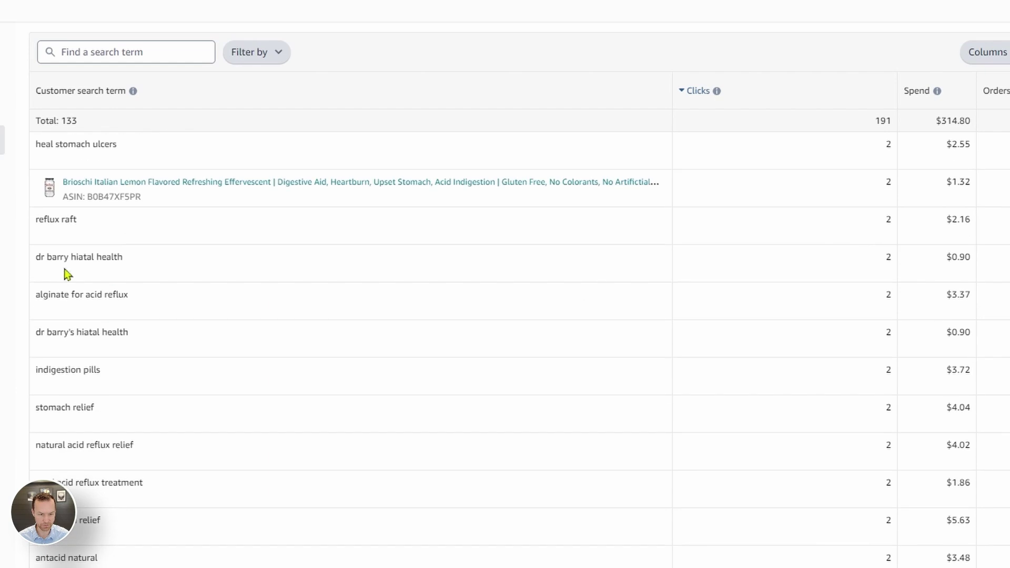
triple_click(69, 219)
key("ctrl+c")
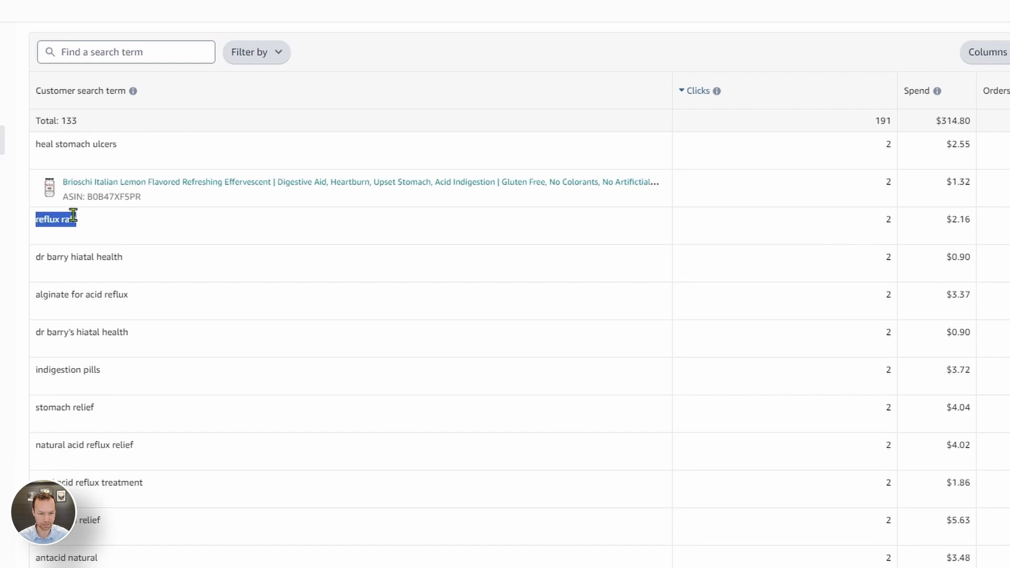
Step: Search Google for reflux raft and view the $32.99 RefluxRaft Amazon listing
right_click(74, 214)
left_click(115, 247)
scroll(226, 357, "down", 3)
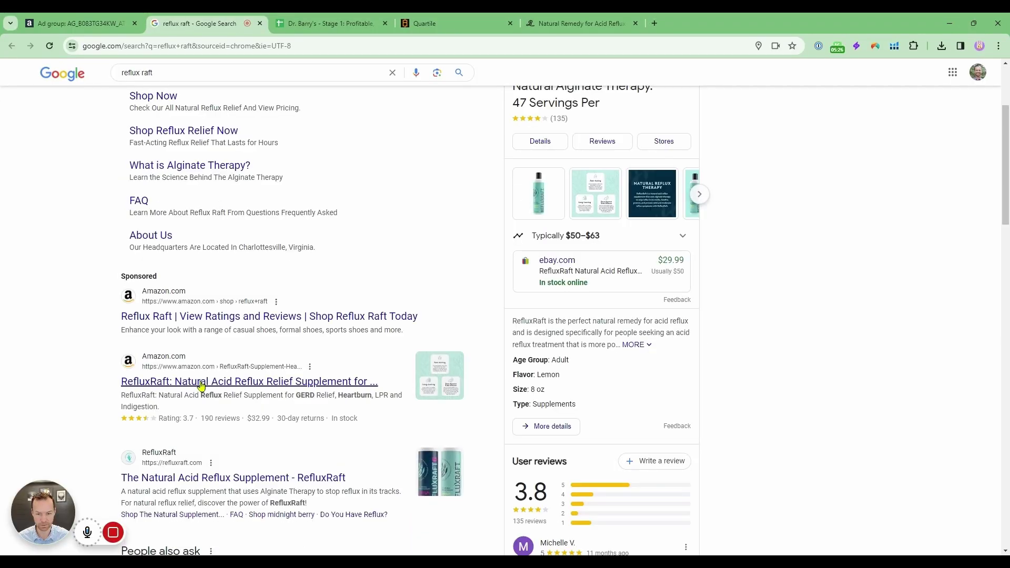
left_click(201, 382)
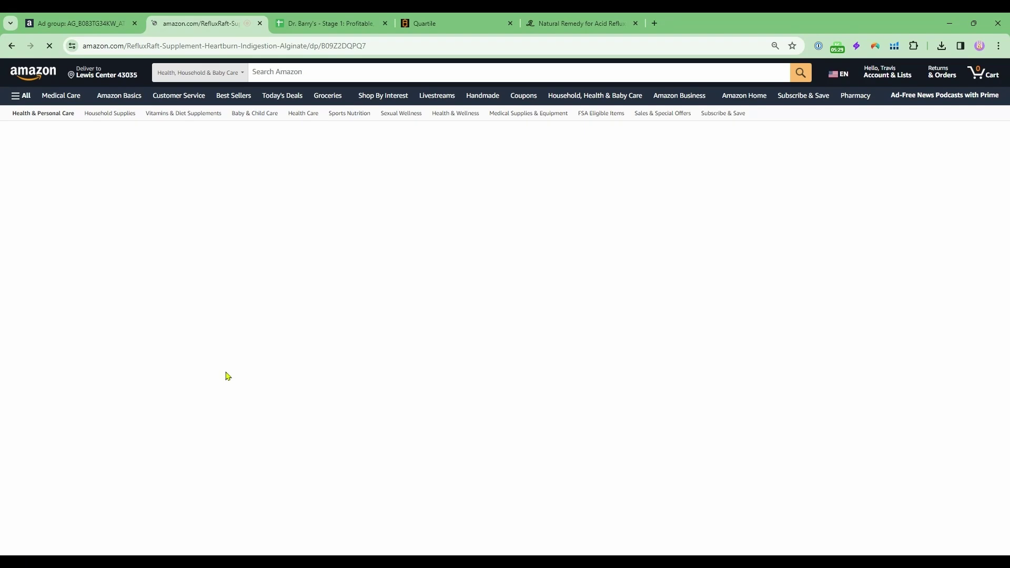
scroll(226, 377, "down", 3)
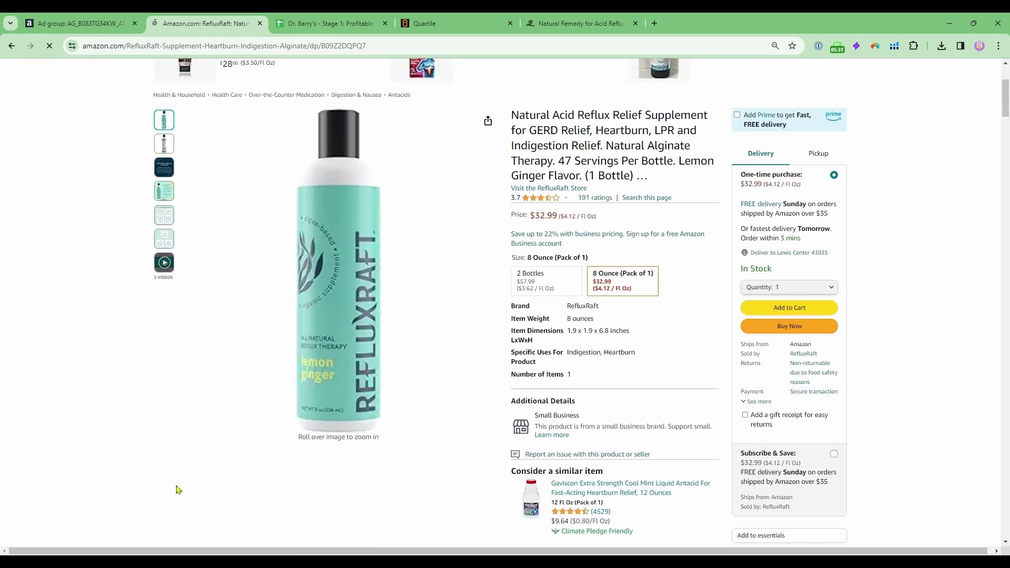
key("ctrl+shift+Tab")
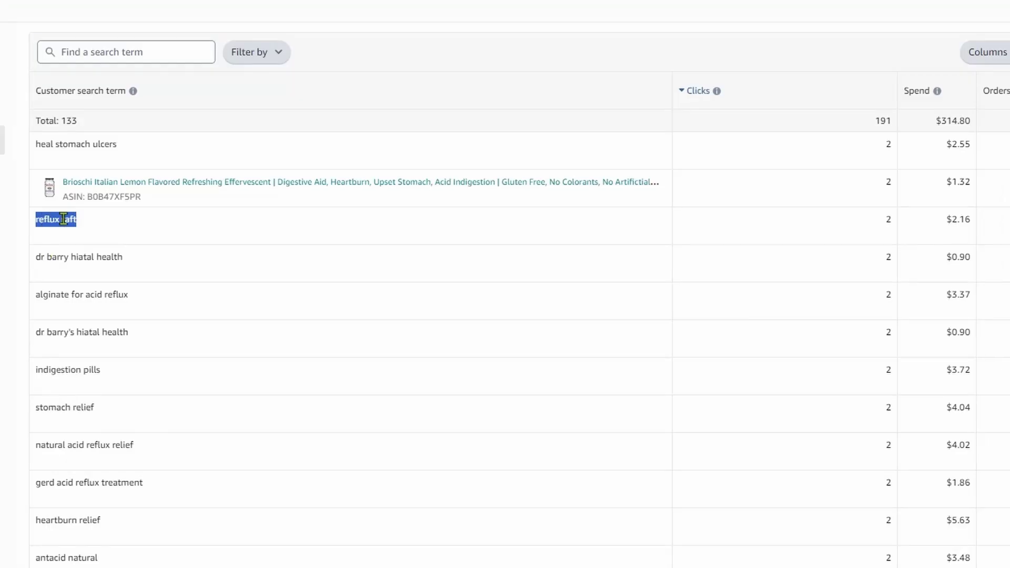
Step: Add reflux raft and refluxraft to the Negative PHRASE list
key("ctrl+Tab")
key("ctrl+v")
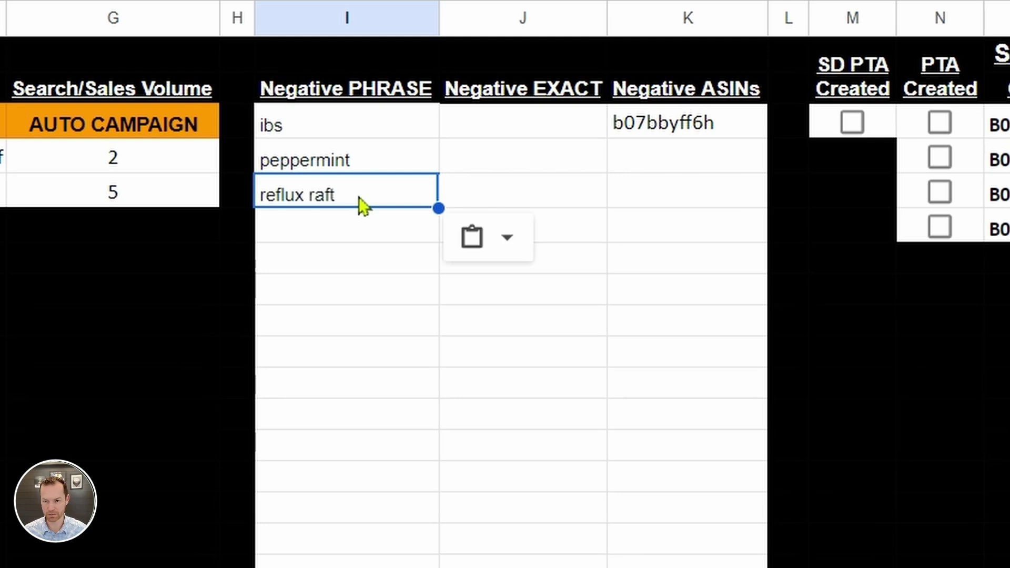
key("Return")
key("ctrl+v")
key("Right")
key("Delete")
key("Return")
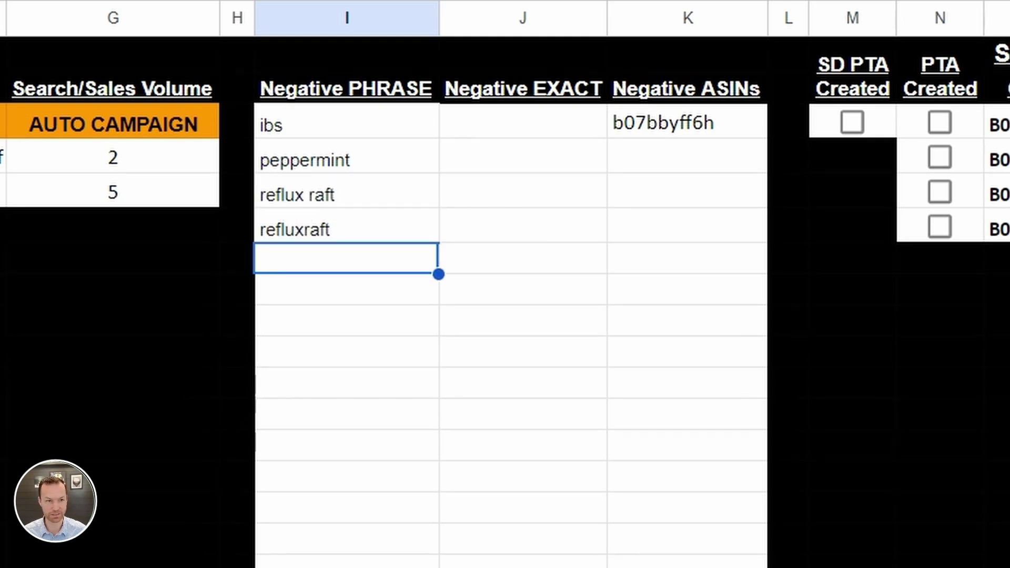
key("ctrl+shift+Tab")
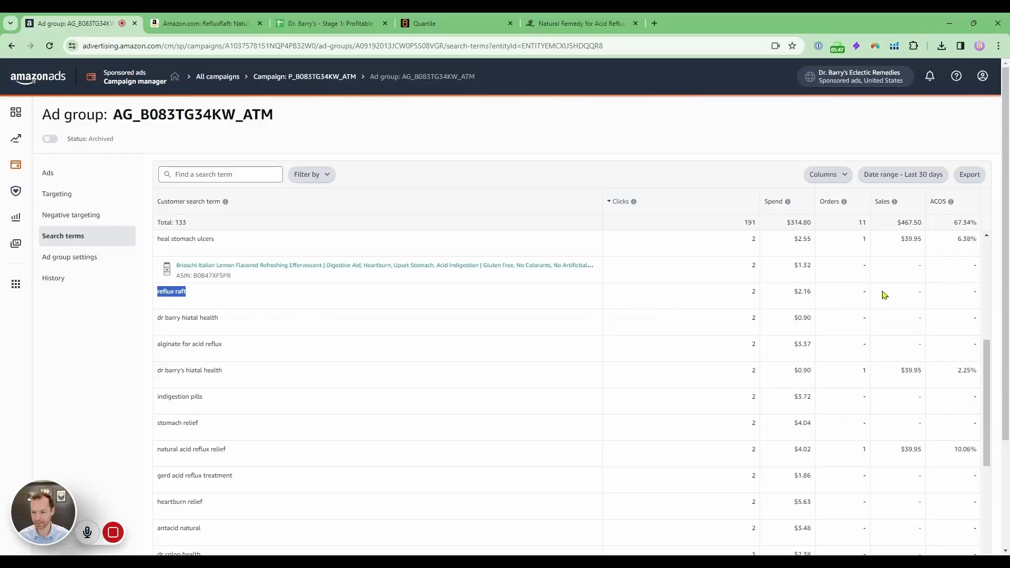
Step: Pick colon and gums from the search terms and add them to Negative PHRASE
scroll(188, 315, "down", 2)
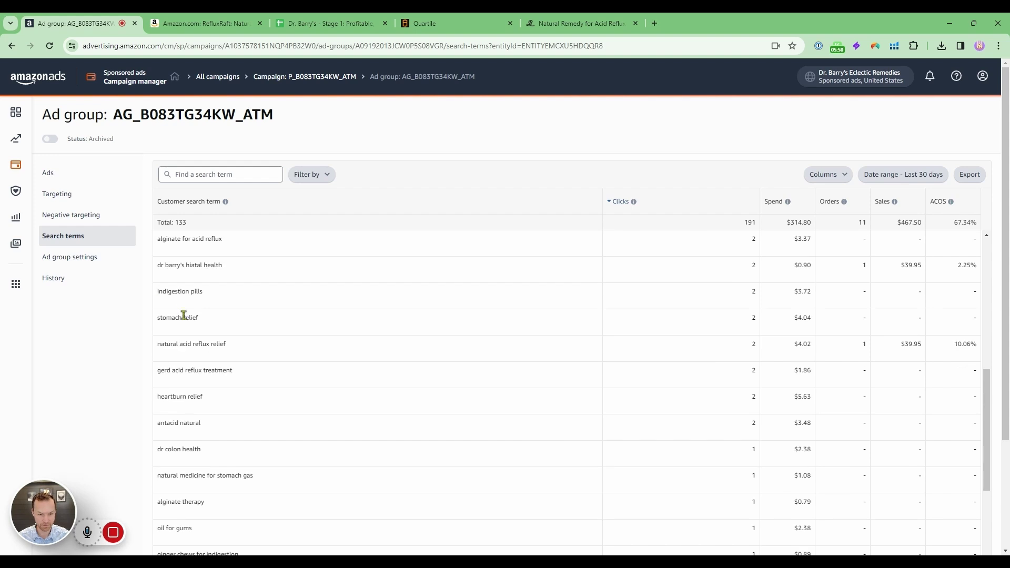
scroll(189, 317, "down", 1)
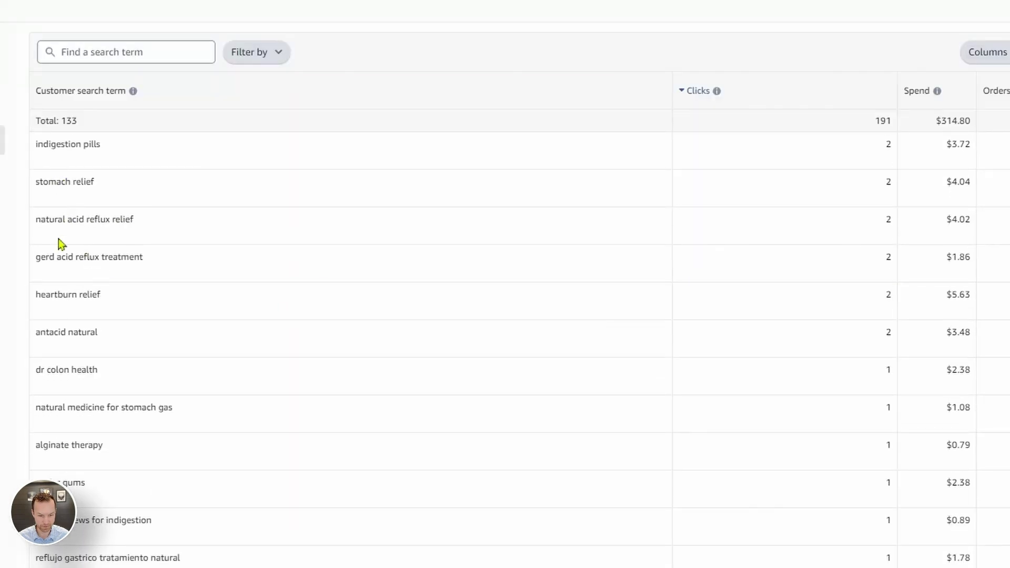
double_click(66, 367)
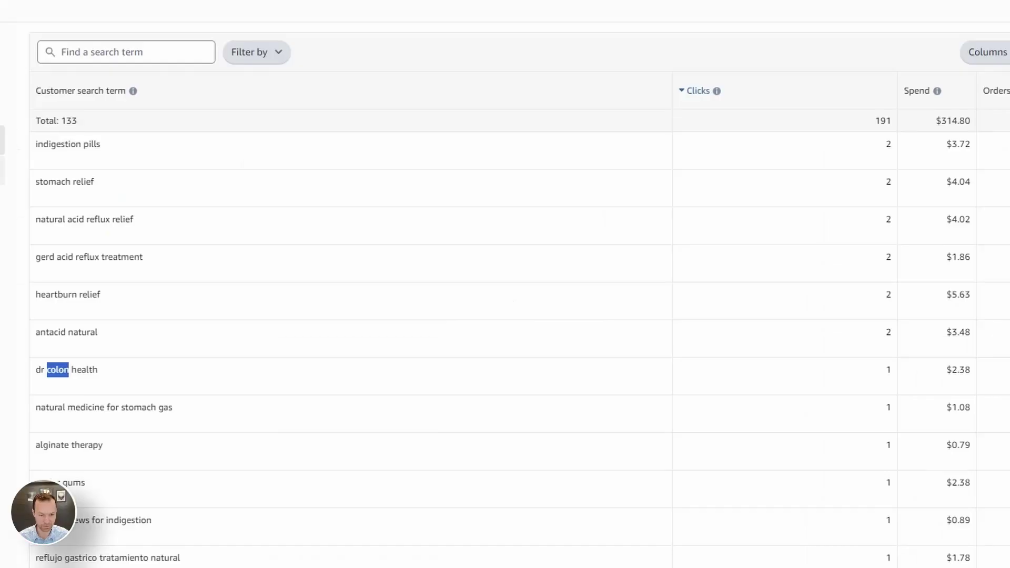
scroll(268, 440, "down", 3)
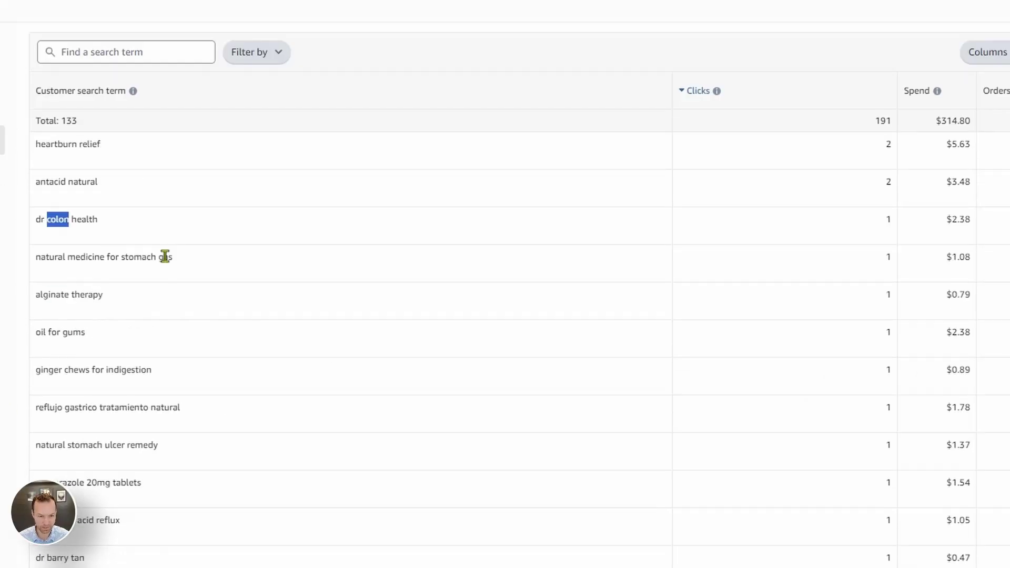
double_click(165, 257)
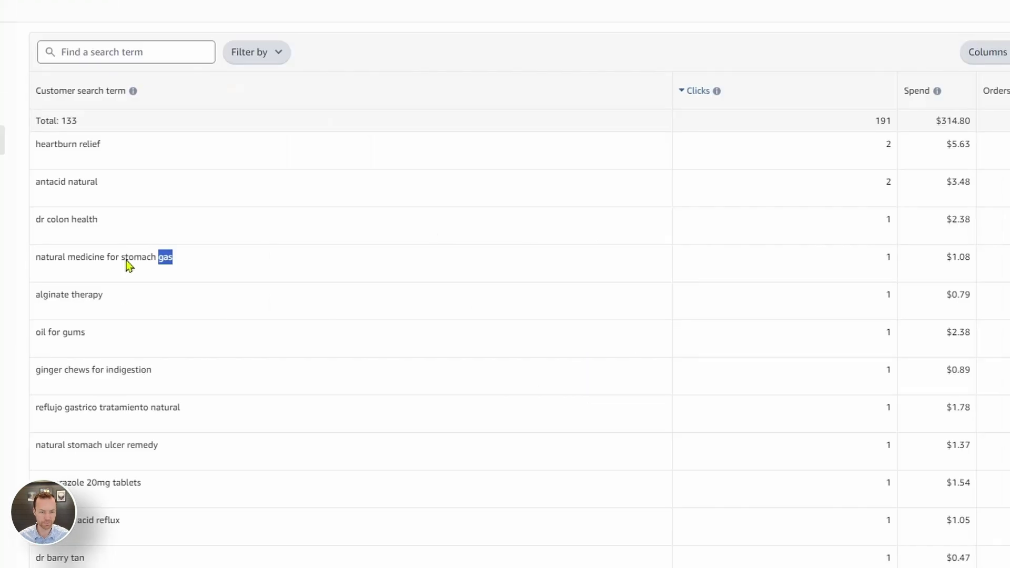
scroll(123, 293, "down", 1)
scroll(123, 294, "down", 1)
double_click(72, 257)
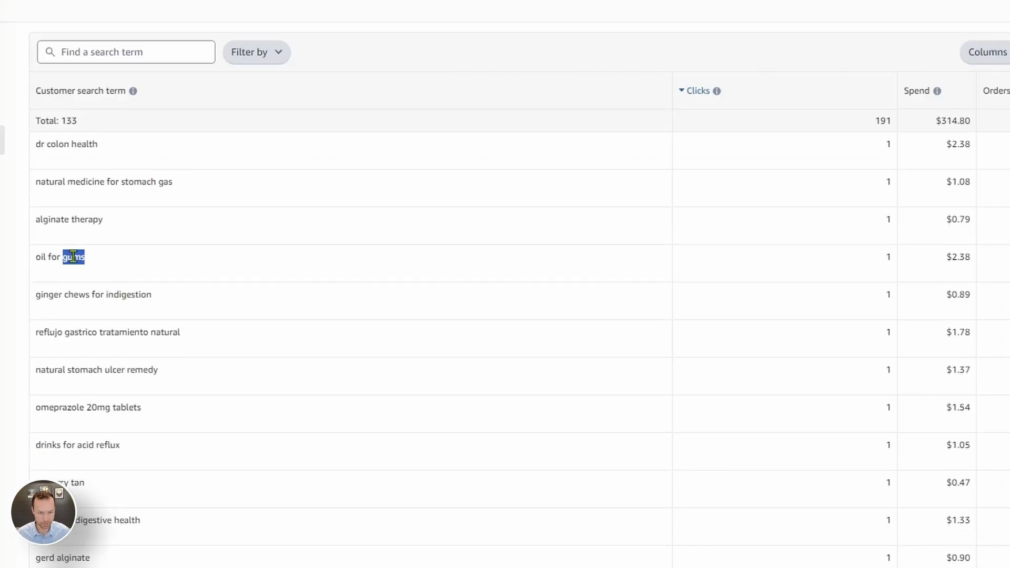
mouse_move(73, 257)
left_mouse_down()
mouse_move(49, 257)
mouse_move(66, 257)
left_mouse_up()
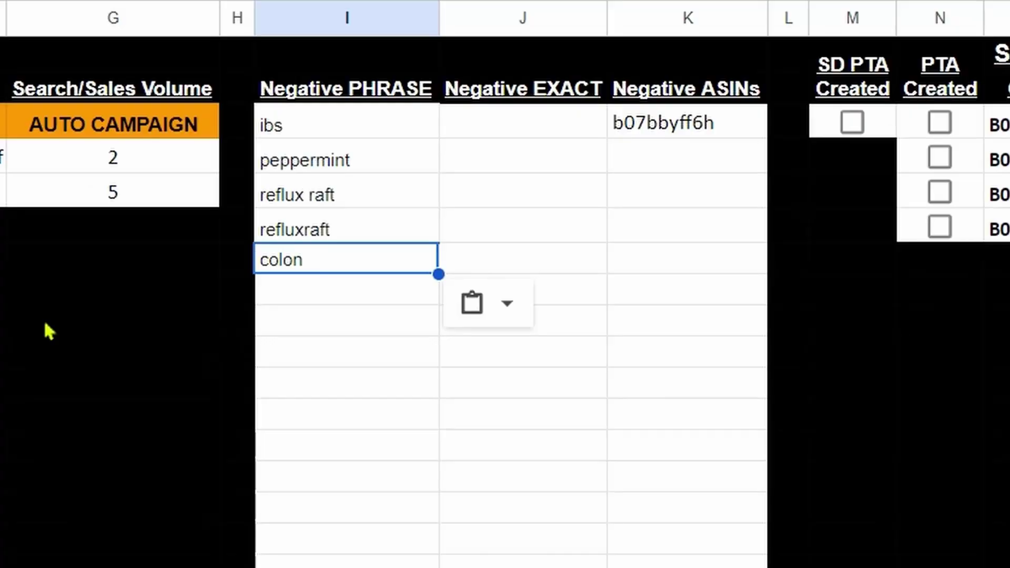
key("Down")
key("ctrl+v")
key("Down")
key("ctrl+v")
key("Down")
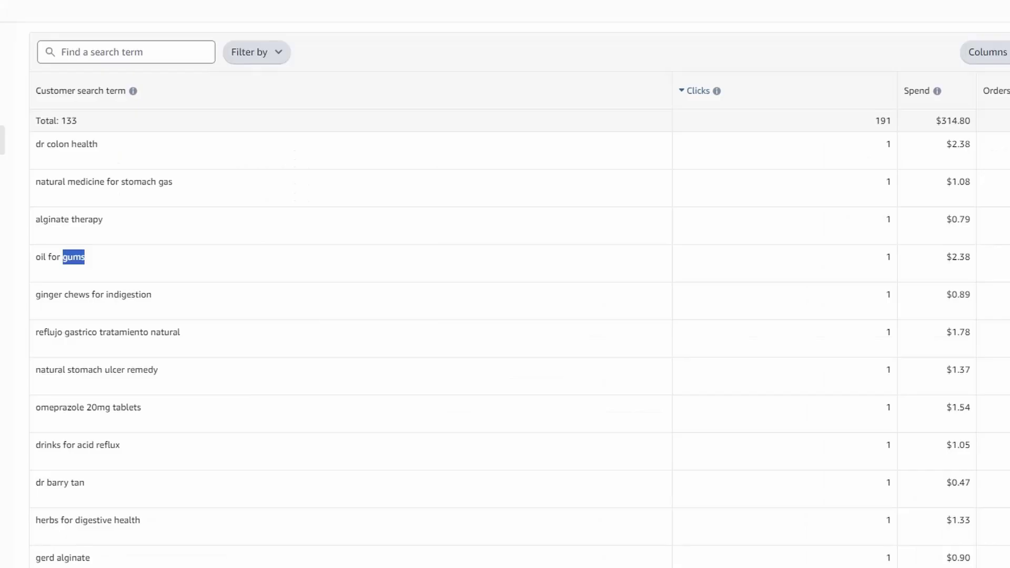
Step: Add omeprazole, drinks and drink to the Negative PHRASE column
scroll(179, 284, "down", 3)
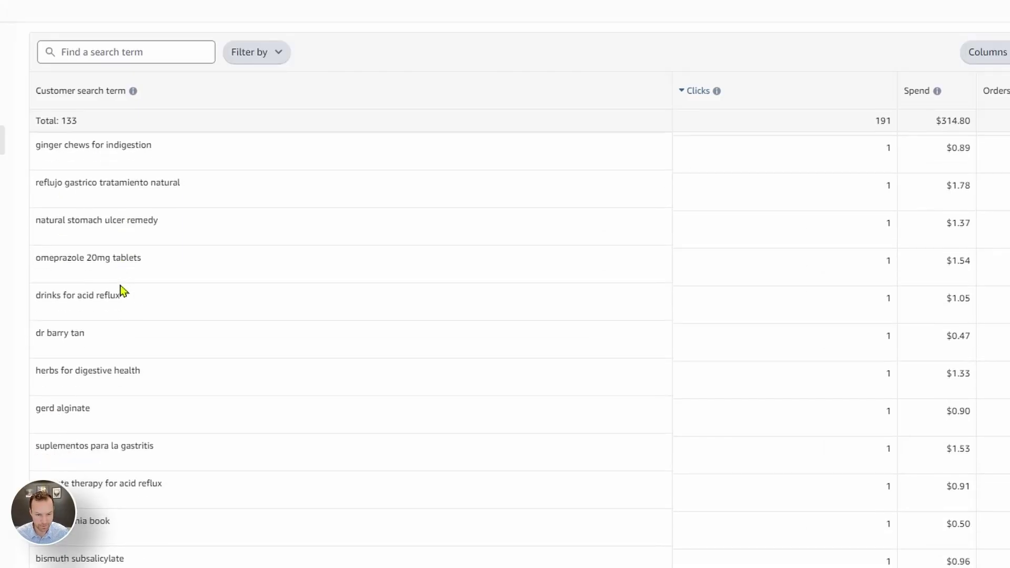
double_click(67, 255)
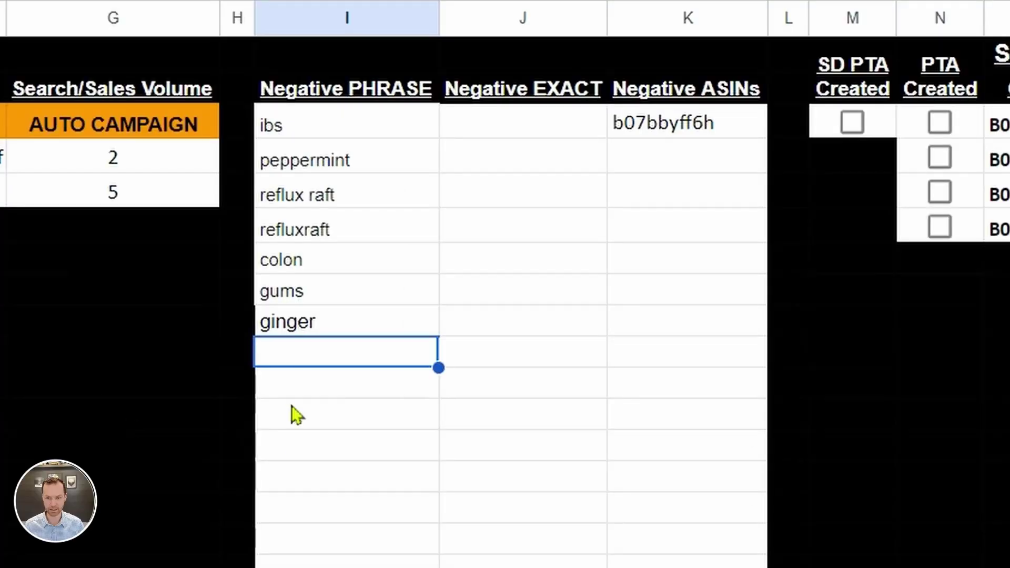
type("omeprazole")
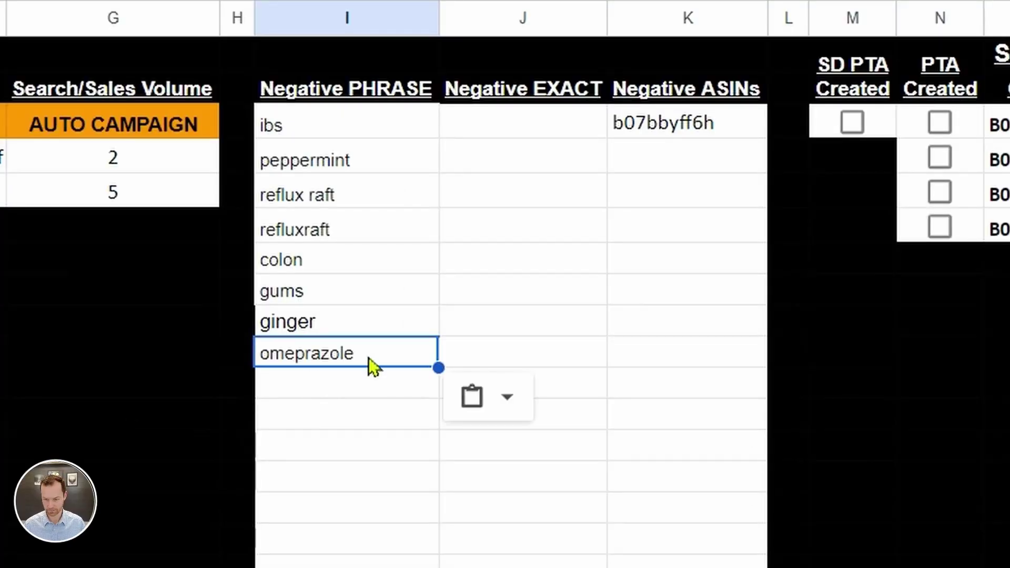
key("Down")
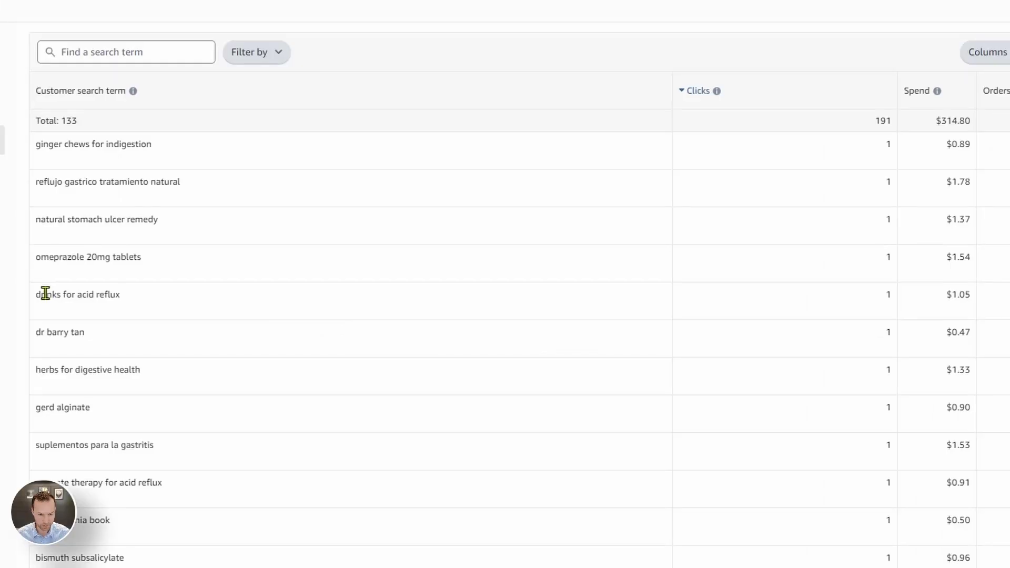
double_click(42, 293)
key("ctrl+c")
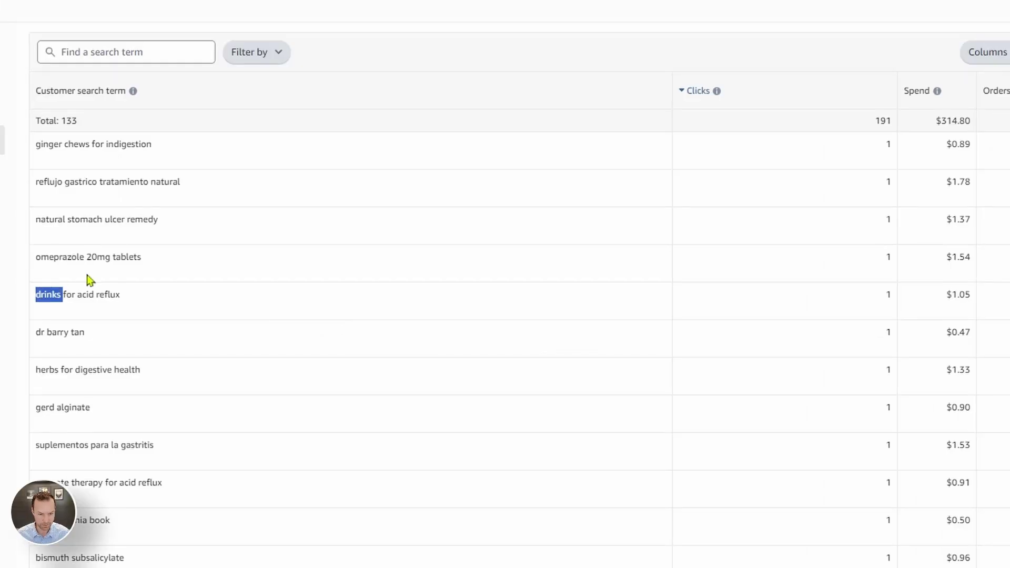
type("drinks")
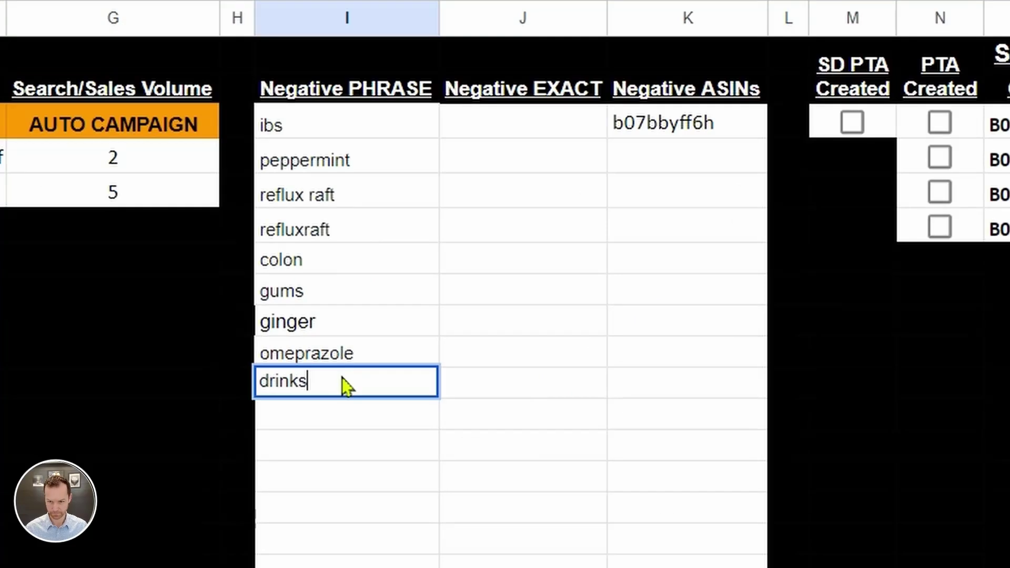
key("Return")
key("ctrl+v")
key("Down")
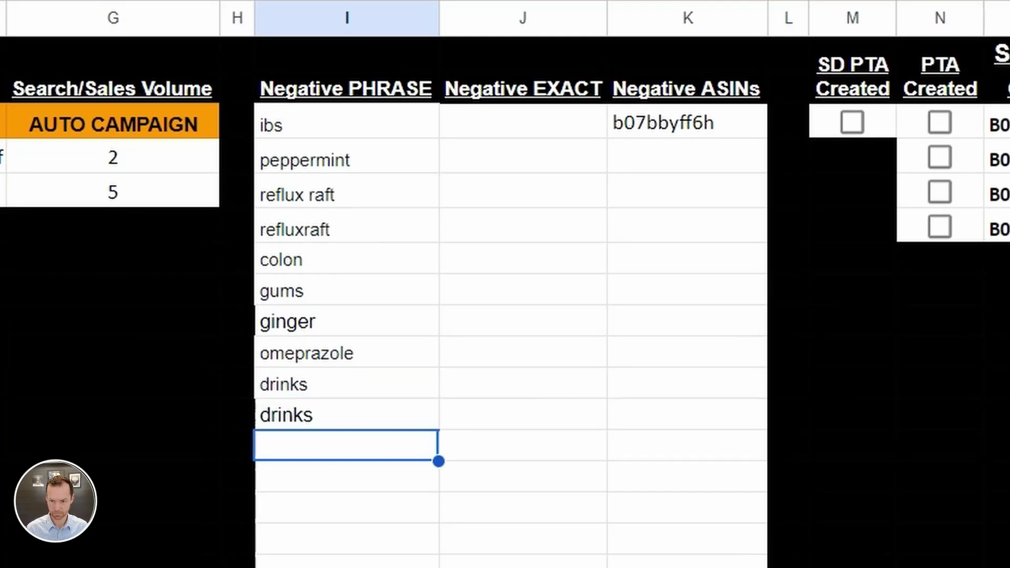
key("Up")
type("drink")
key("Return")
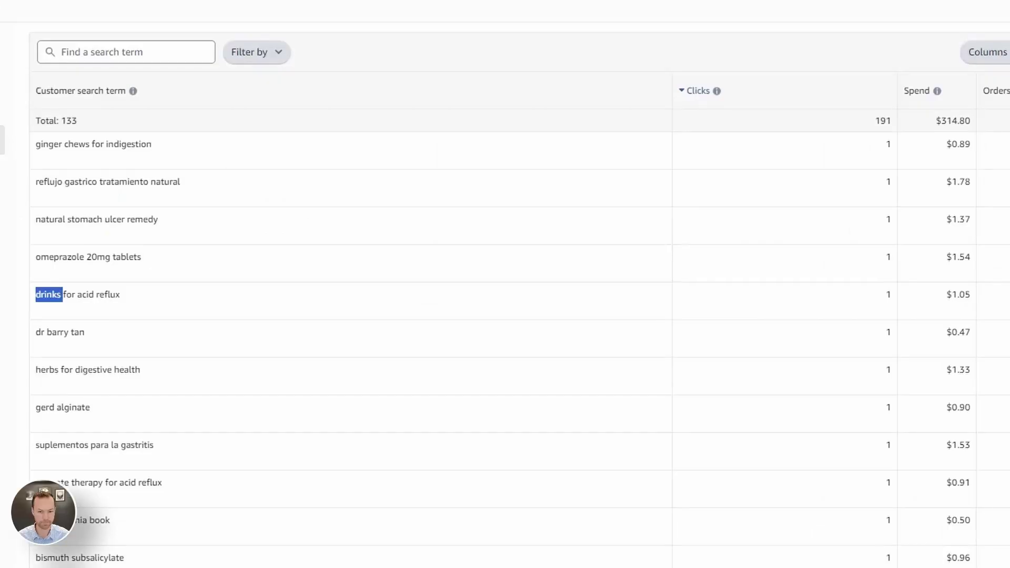
Step: Add book and bismuth from the search terms to the planner's Negative PHRASE column I
scroll(72, 284, "down", 4)
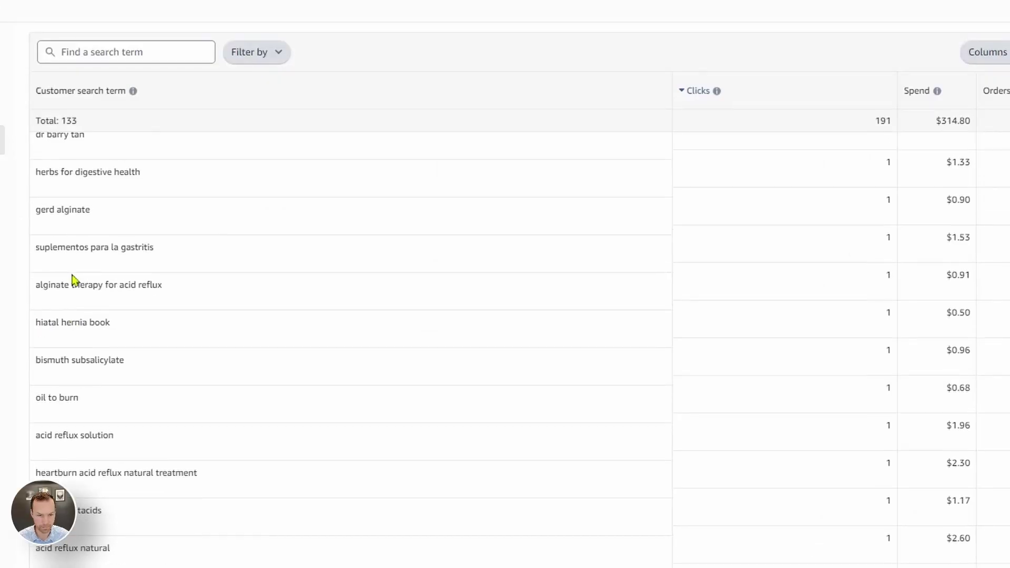
scroll(85, 183, "up", 1)
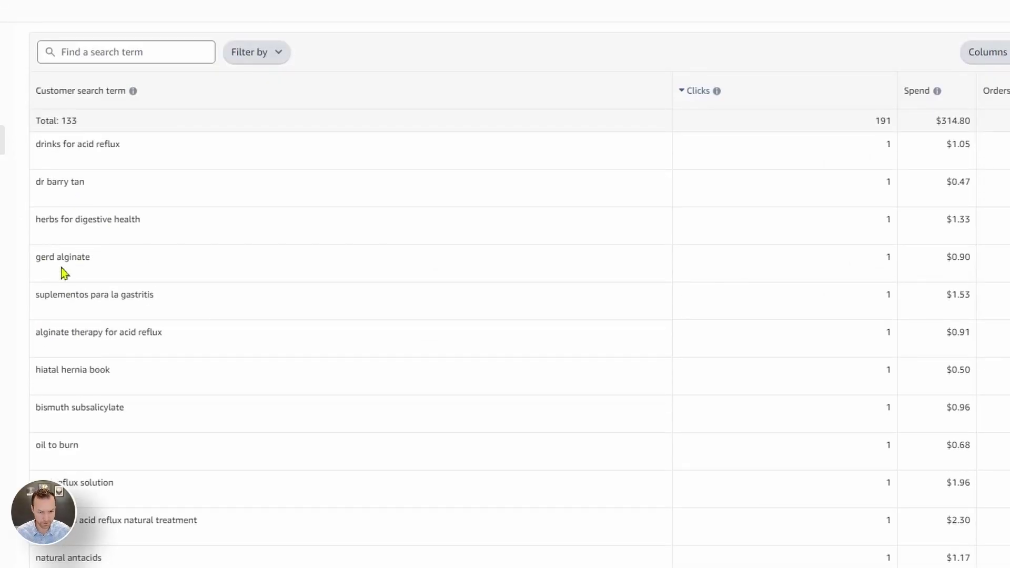
scroll(74, 349, "down", 2)
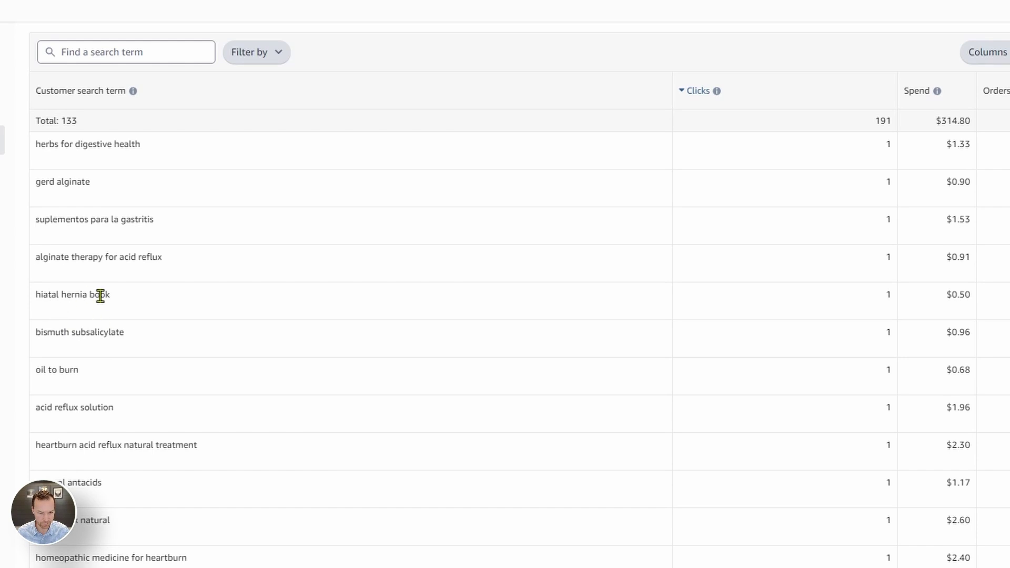
double_click(99, 294)
key("ctrl+c")
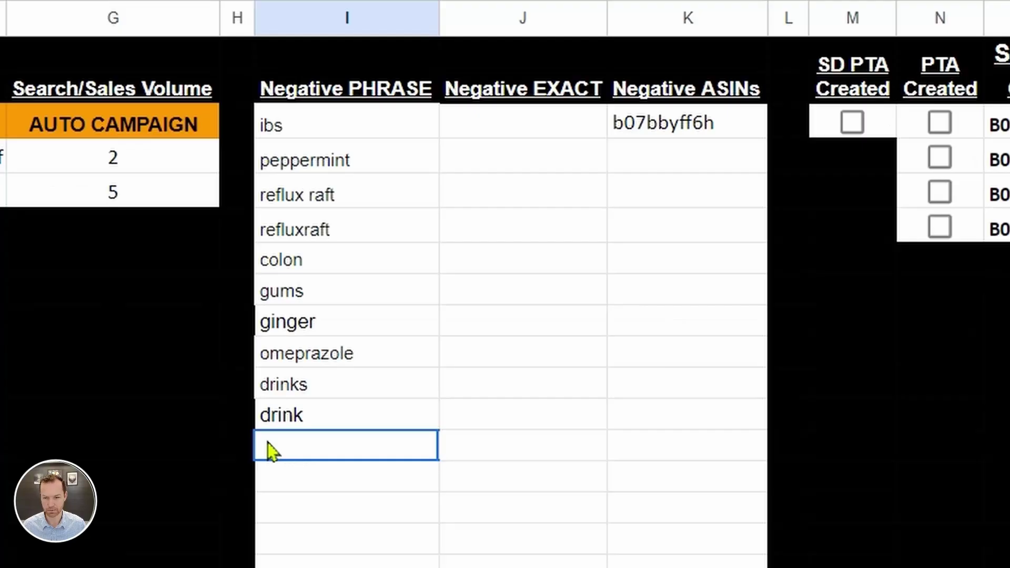
key("ctrl+v")
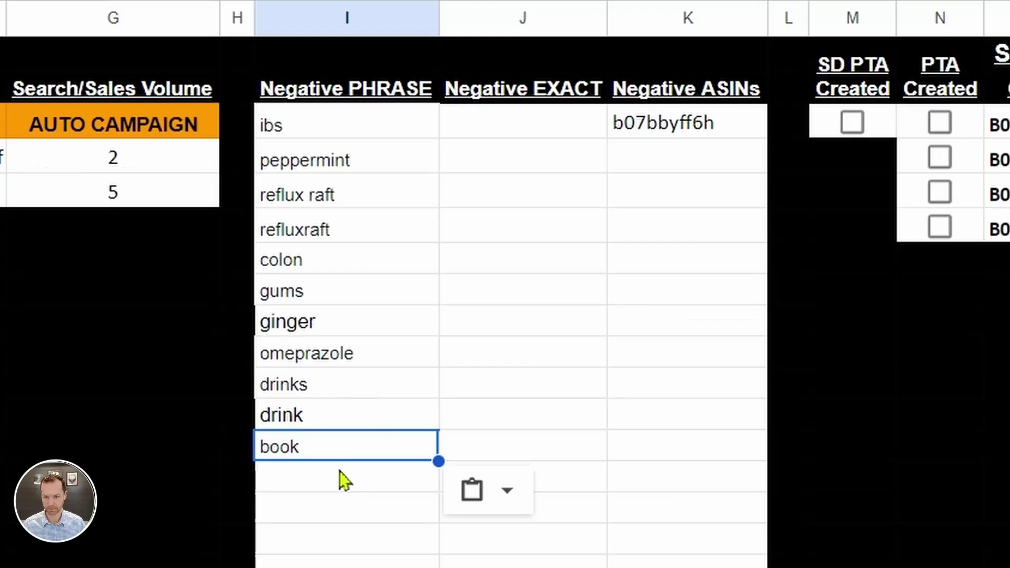
left_click(345, 481)
key("ctrl+v")
key("Down")
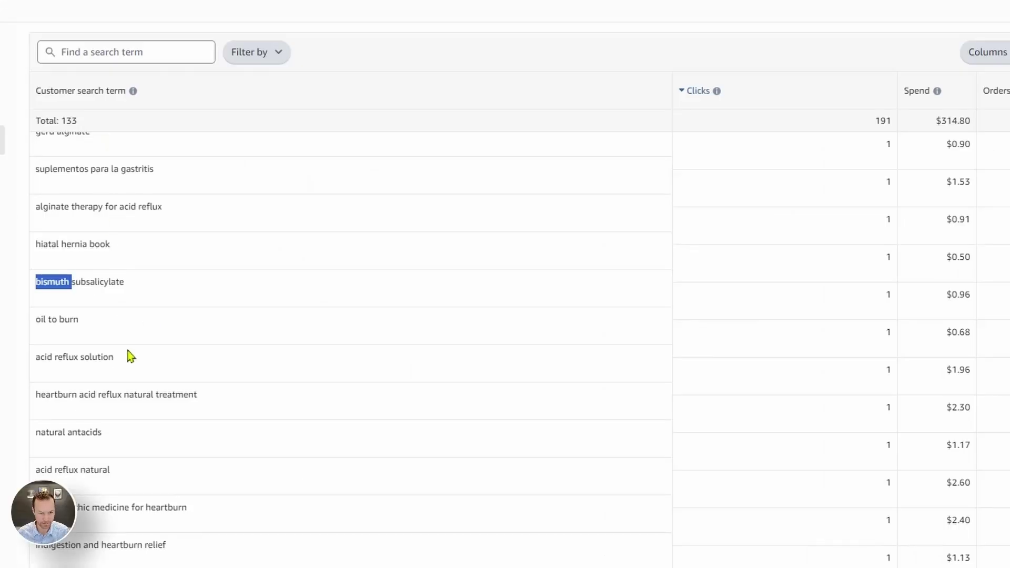
Step: On search-term page 2, add spleen and liver below bismuth in column I
scroll(131, 357, "down", 4)
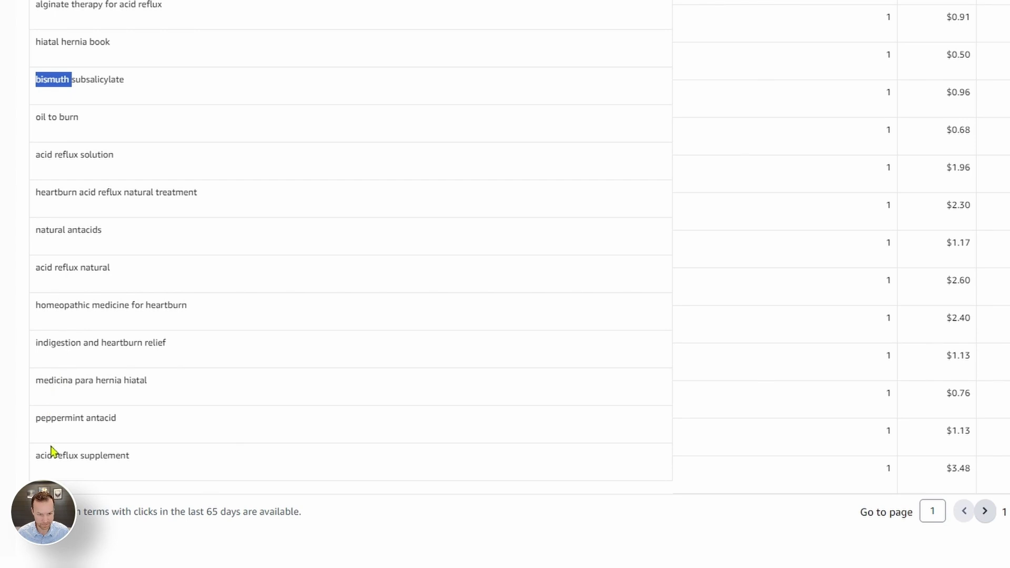
key("Return")
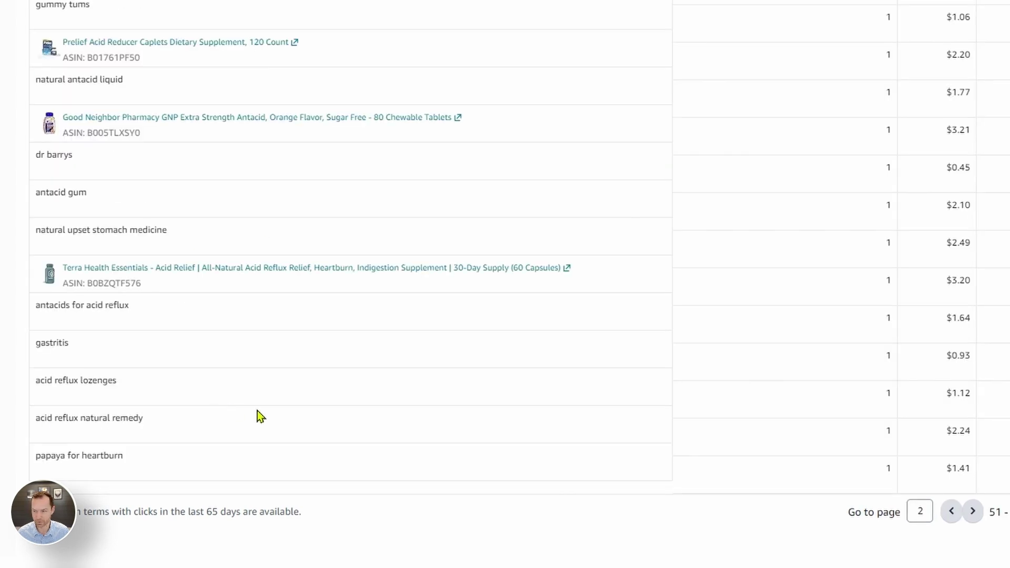
scroll(259, 417, "up", 20)
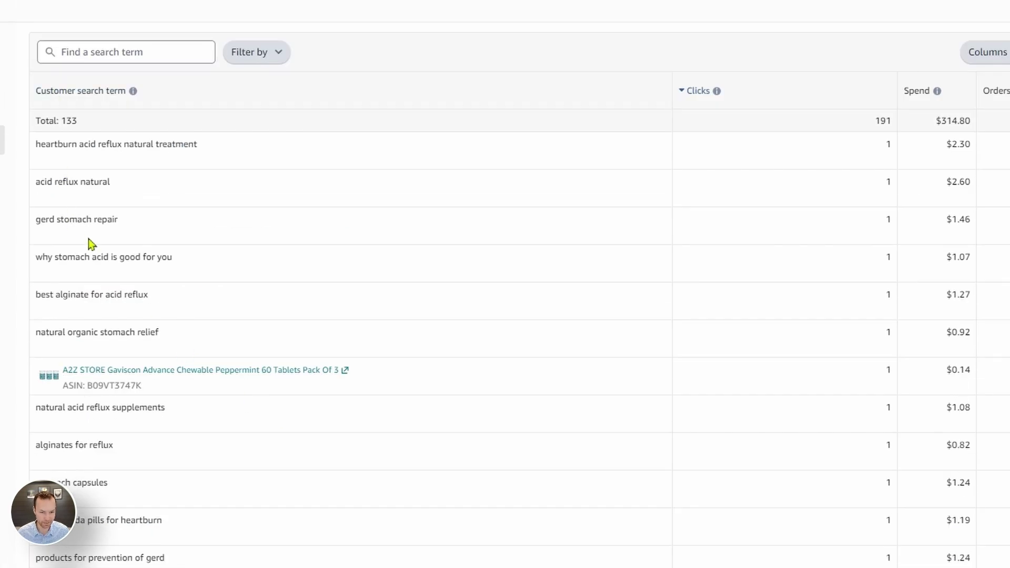
scroll(122, 345, "down", 5)
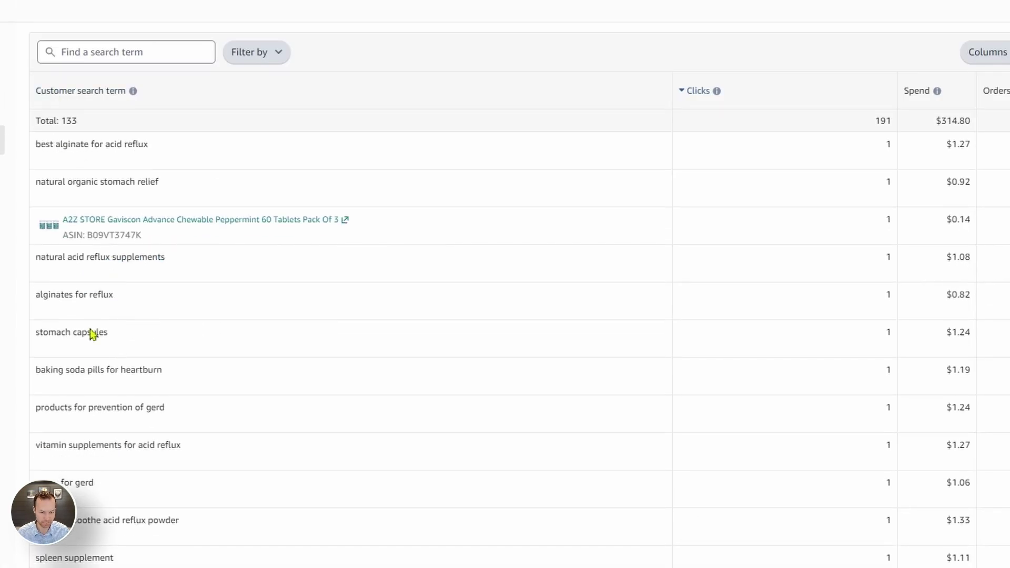
scroll(66, 309, "down", 3)
double_click(50, 255)
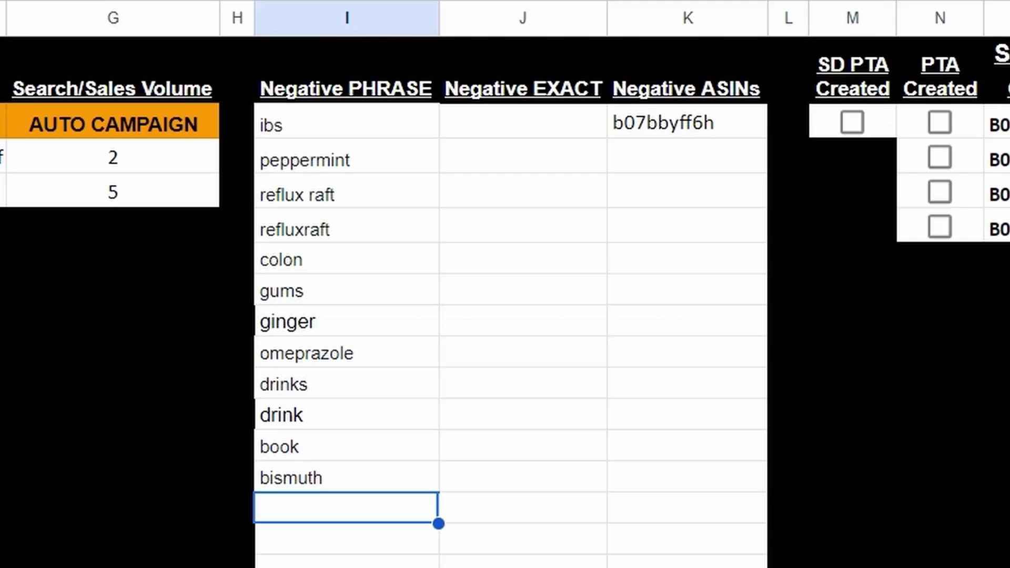
key("ctrl+v")
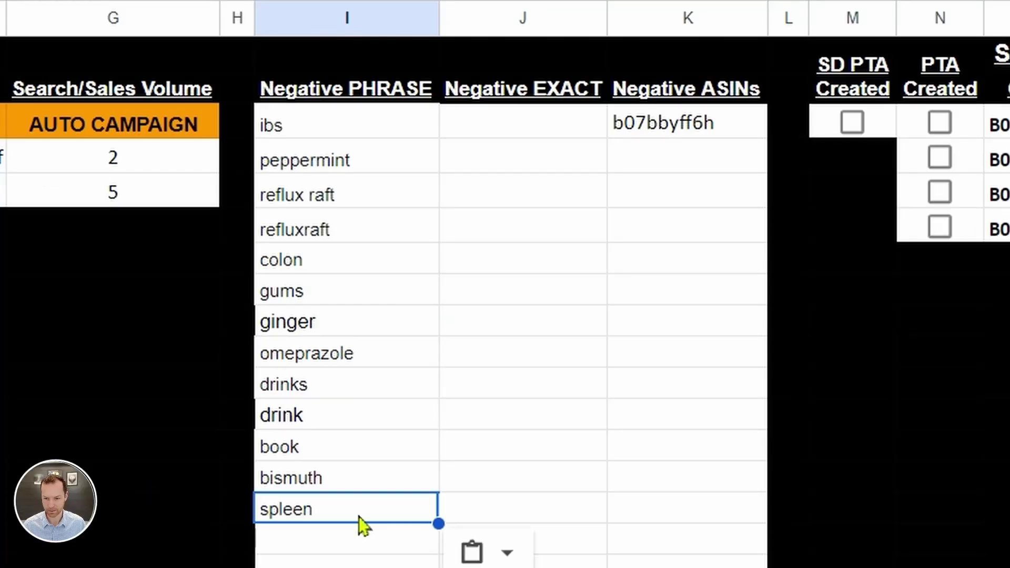
left_click(354, 546)
type("liver")
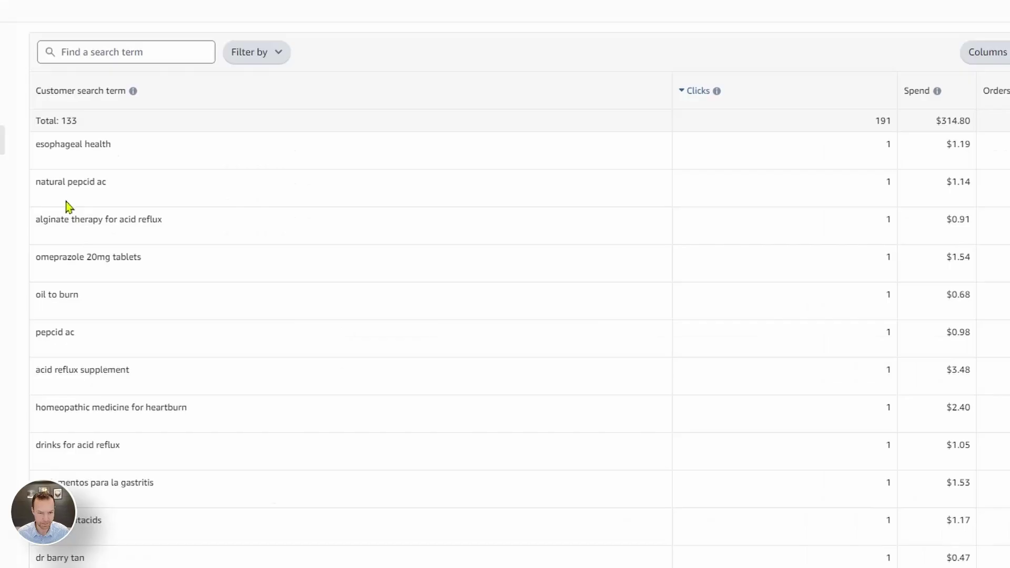
double_click(81, 180)
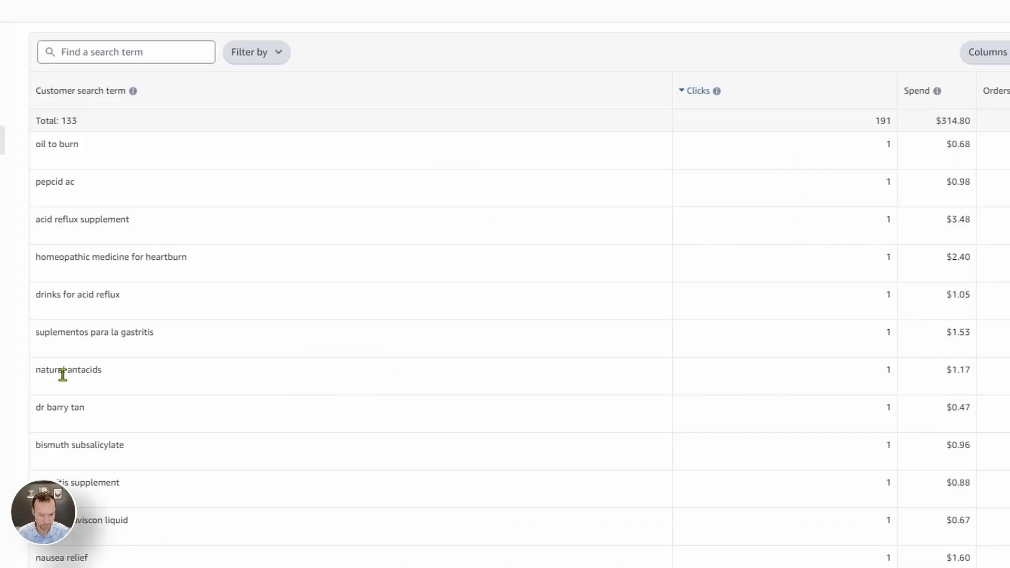
scroll(106, 382, "down", 10)
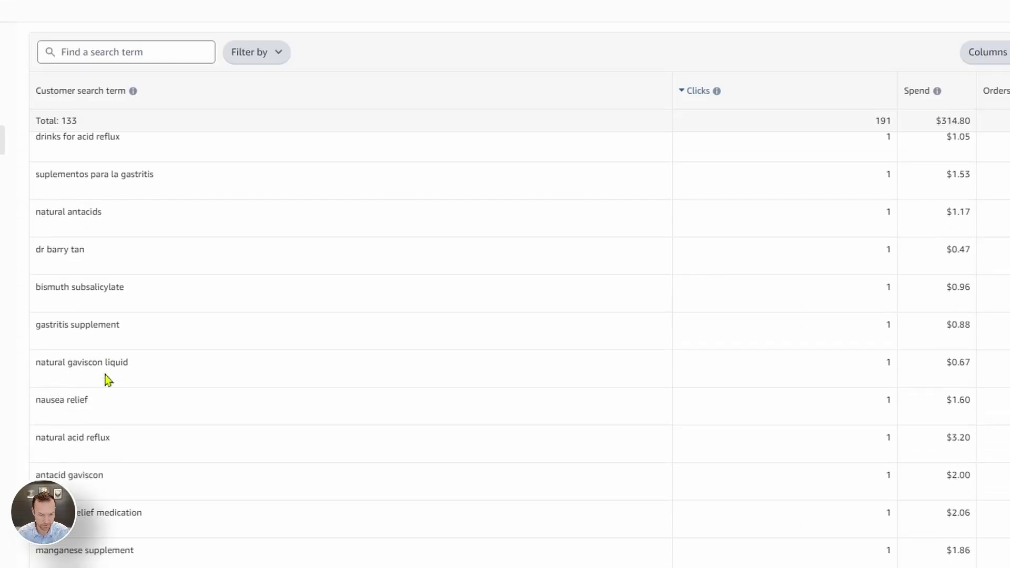
scroll(106, 381, "up", 8)
scroll(105, 380, "down", 5)
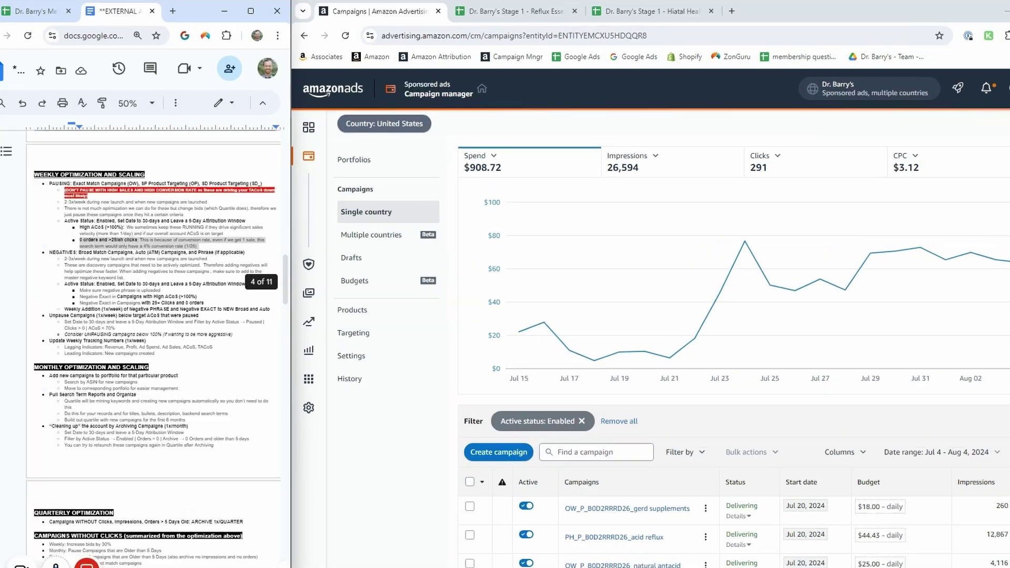
Step: Filter campaigns by BR and open BR_P_B083TG34KW_hiatal hernia in a new tab
left_click(609, 452)
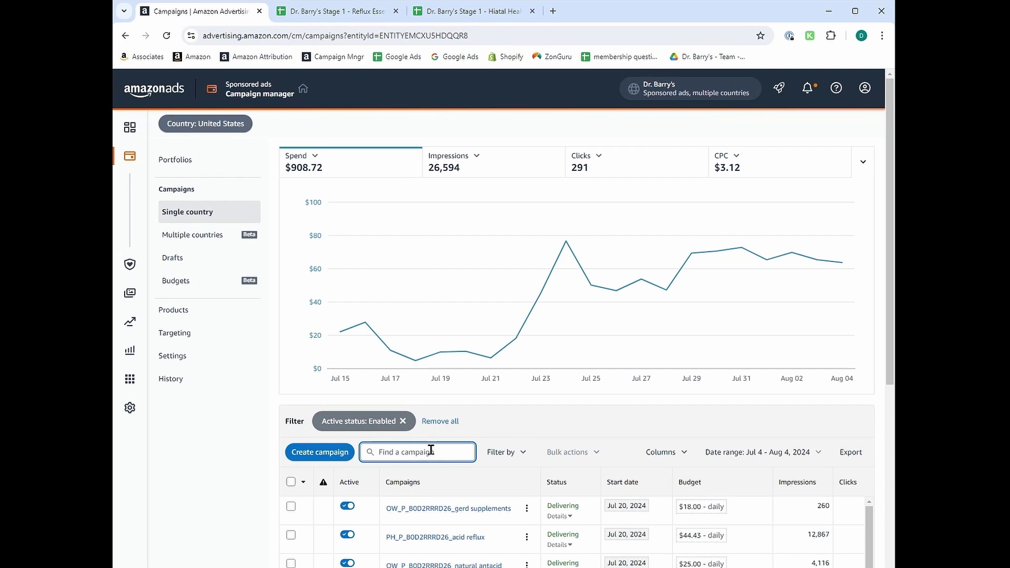
type("BR")
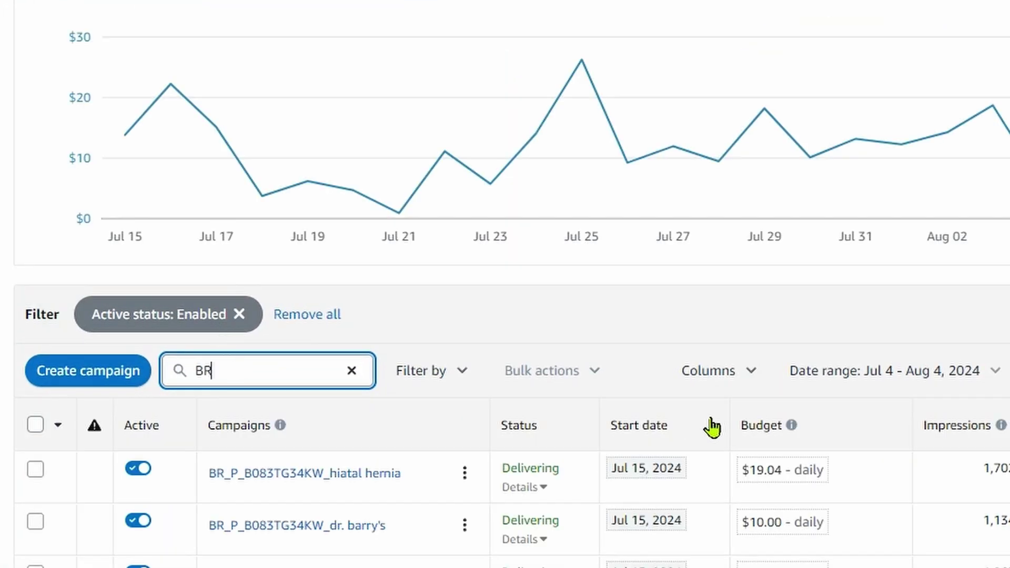
scroll(515, 295, "down", 3)
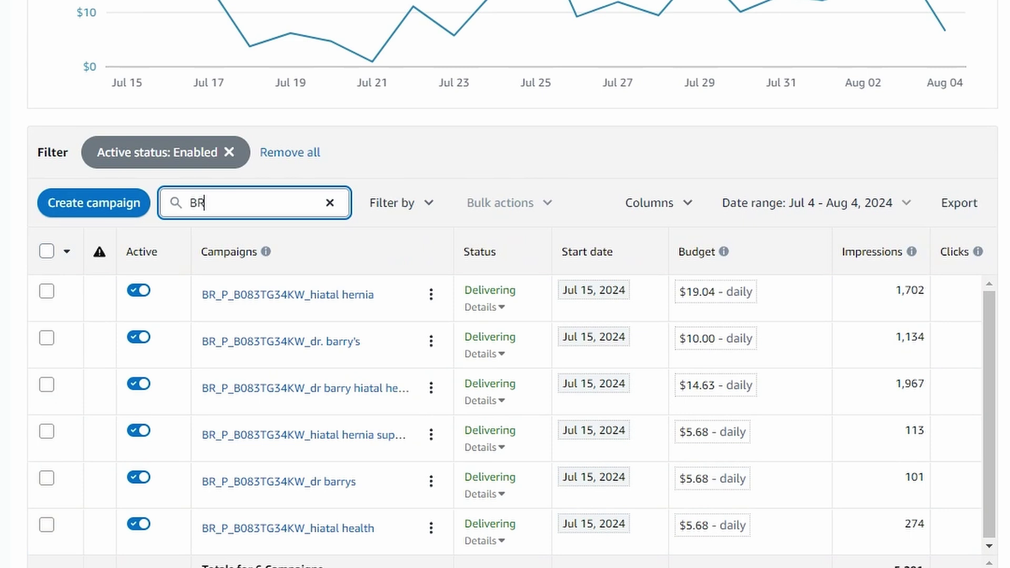
scroll(715, 410, "right", 5)
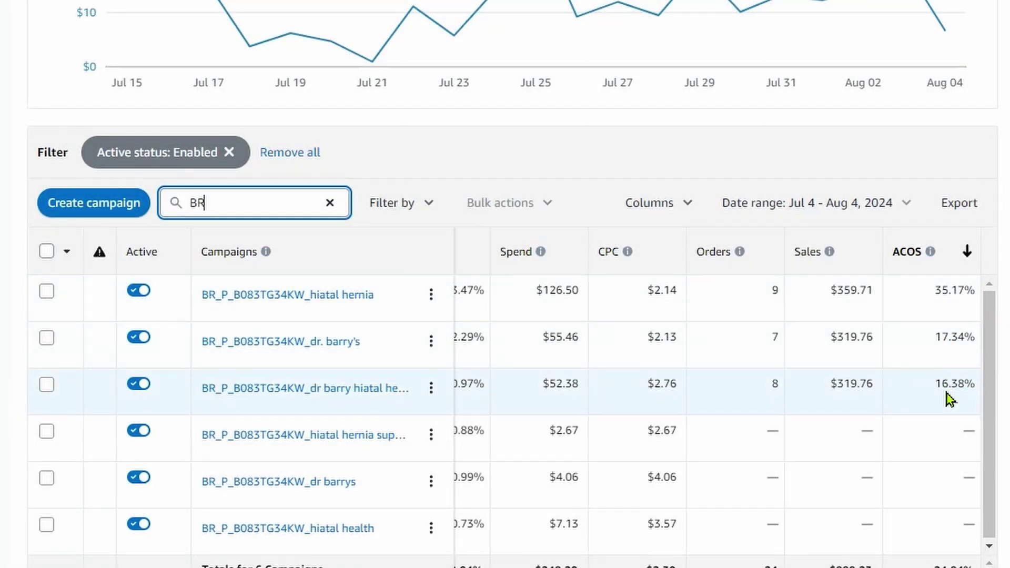
right_click(297, 297)
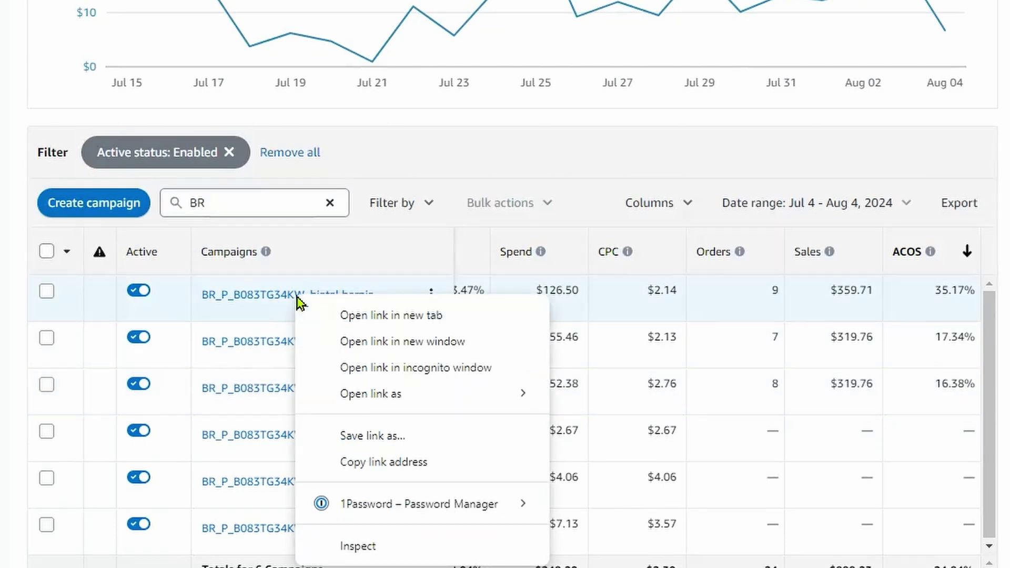
left_click(341, 315)
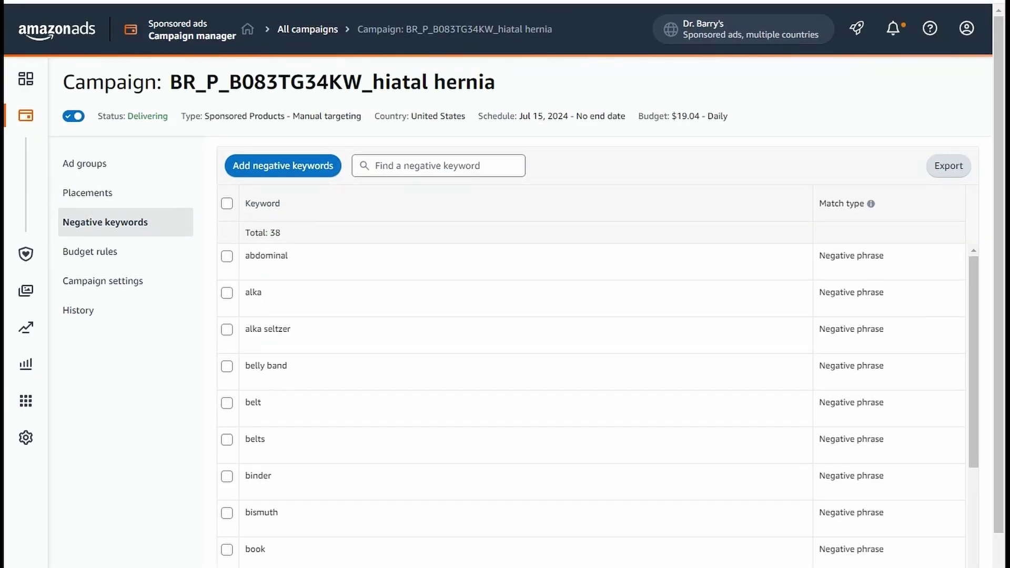
Step: Return to the hiatal hernia campaign tab and open its ad groups, heading for AG_P_B083TG34KW
left_click(605, 11)
left_click_drag(458, 561, 578, 562)
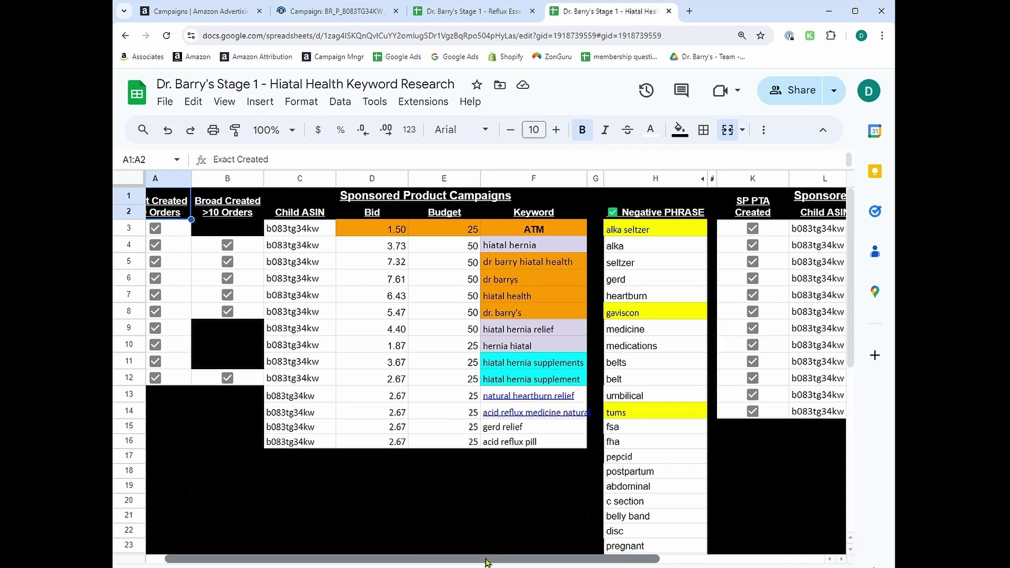
scroll(518, 387, "down", 6)
scroll(515, 374, "up", 6)
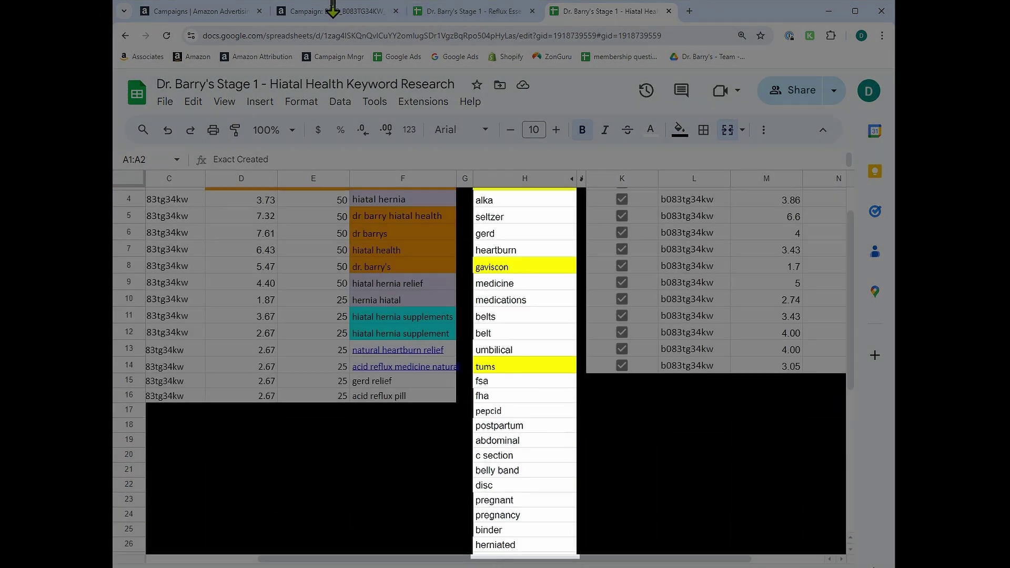
left_click(332, 11)
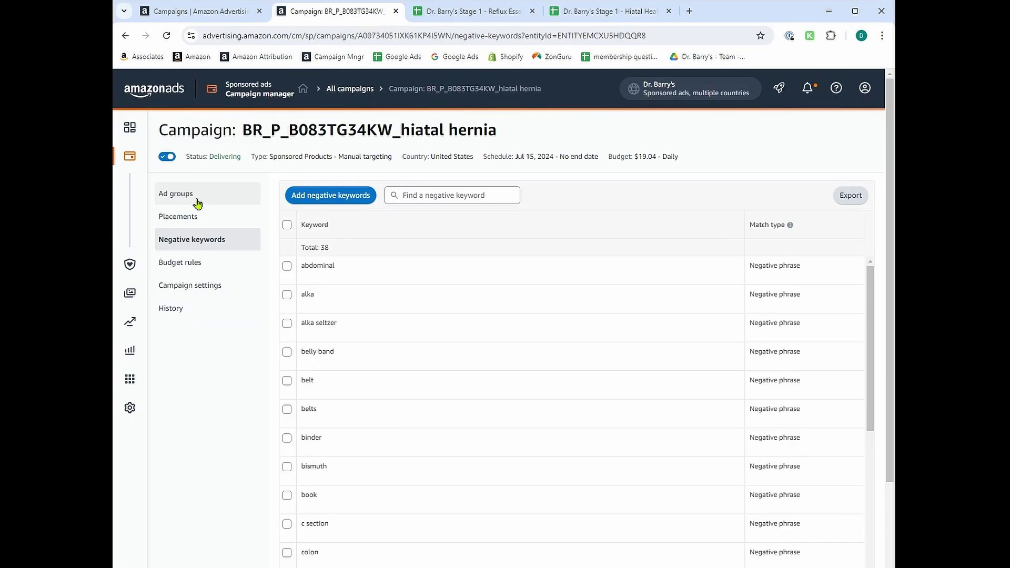
left_click(198, 197)
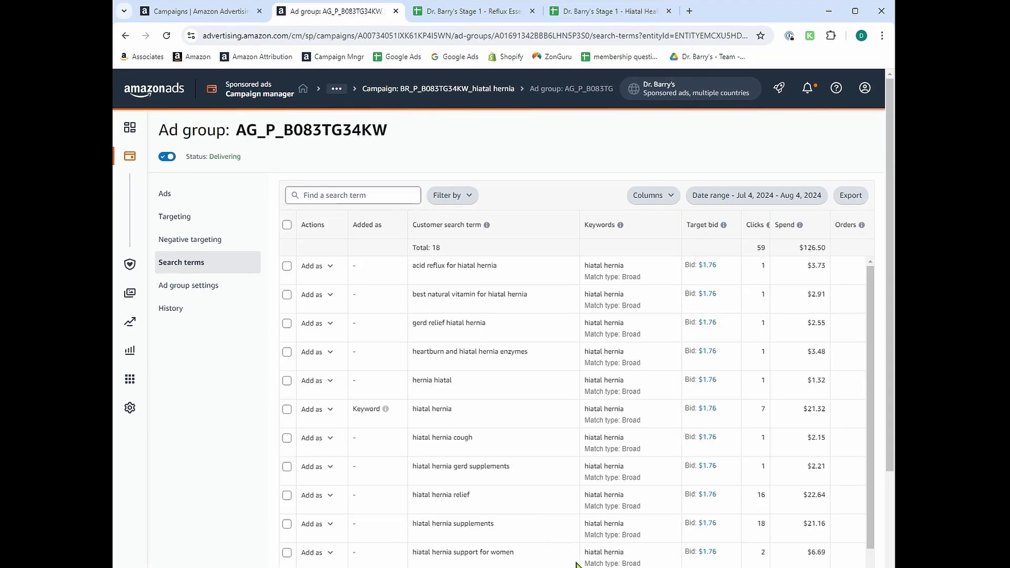
Step: Sort the ad group's search terms by spend, highest first, and select 'hiatal hernia tool'
scroll(739, 415, "right", 5)
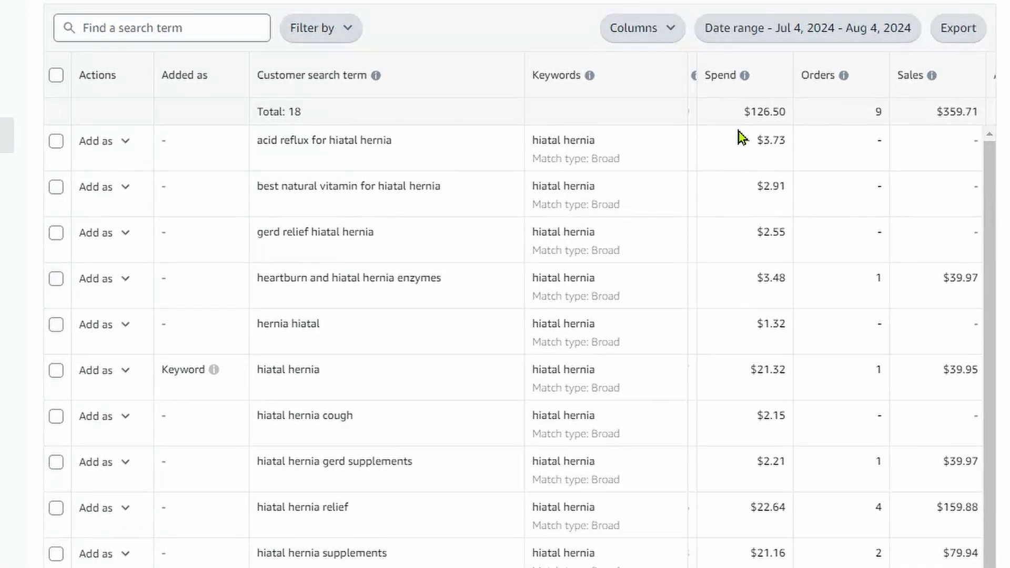
left_click(711, 228)
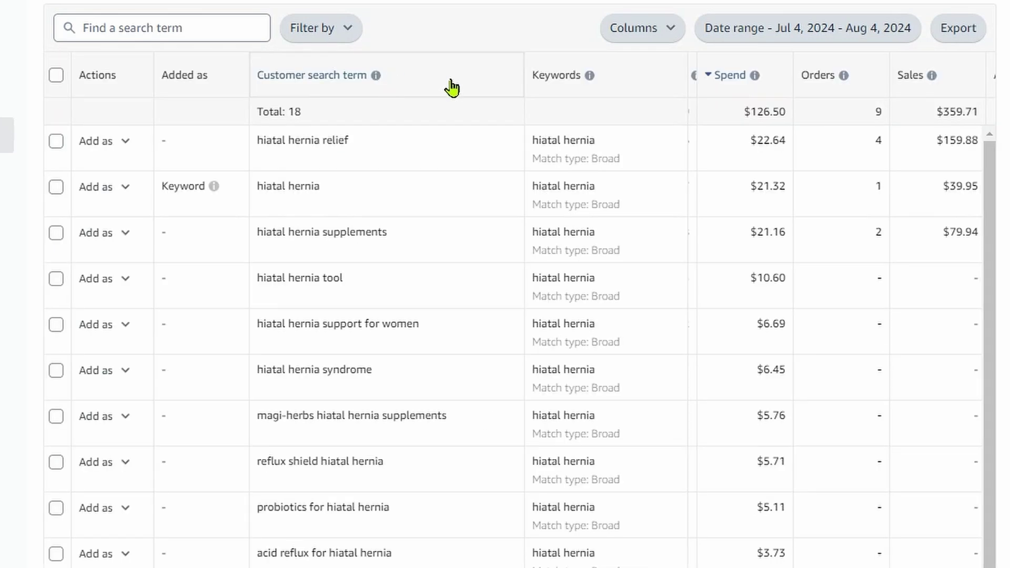
scroll(847, 334, "down", 2)
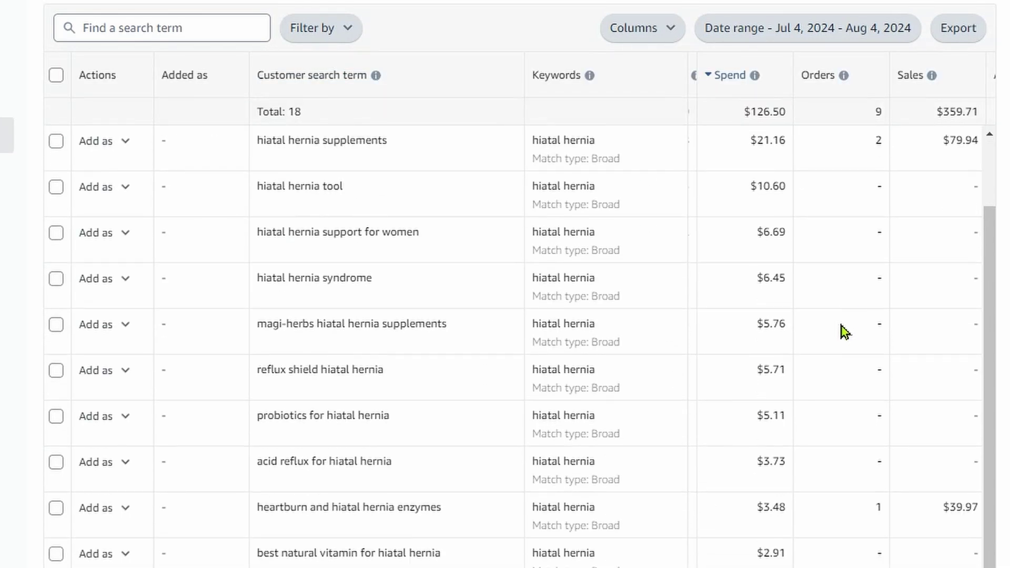
scroll(845, 331, "up", 2)
scroll(1003, 525, "down", 5)
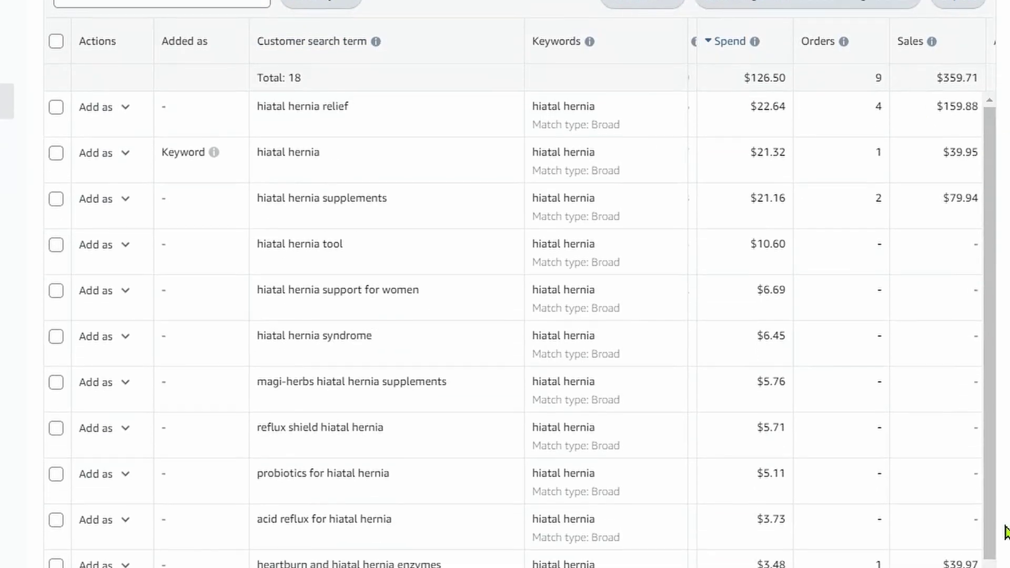
scroll(885, 525, "down", 3)
scroll(886, 525, "right", 3)
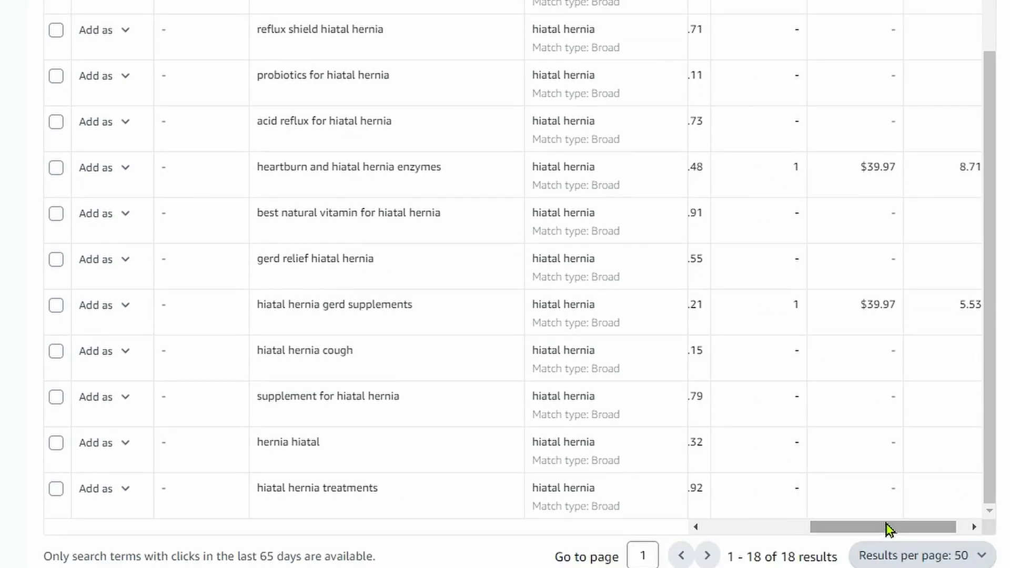
scroll(881, 408, "up", 8)
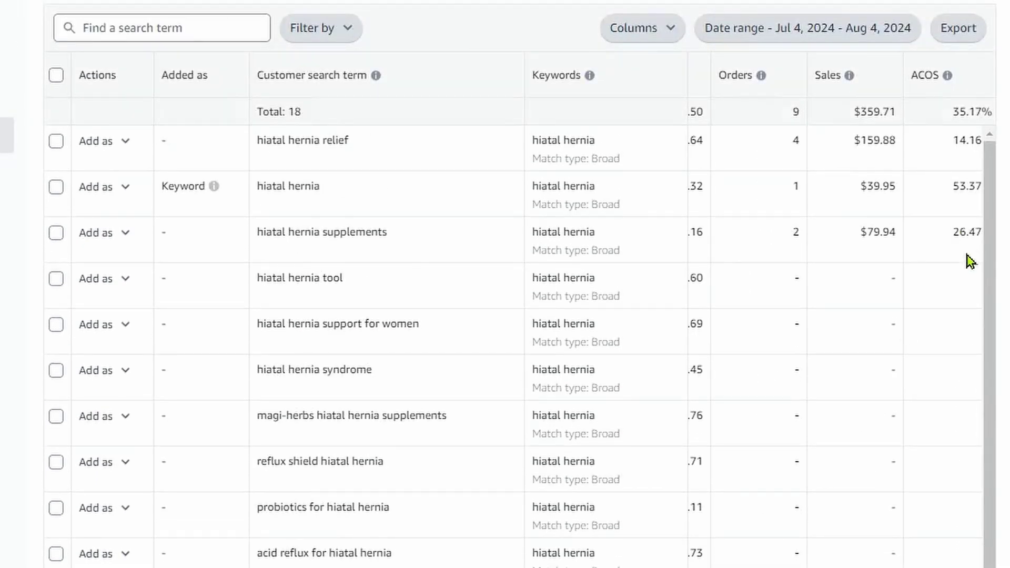
left_click_drag(258, 281, 330, 293)
key("ctrl+c")
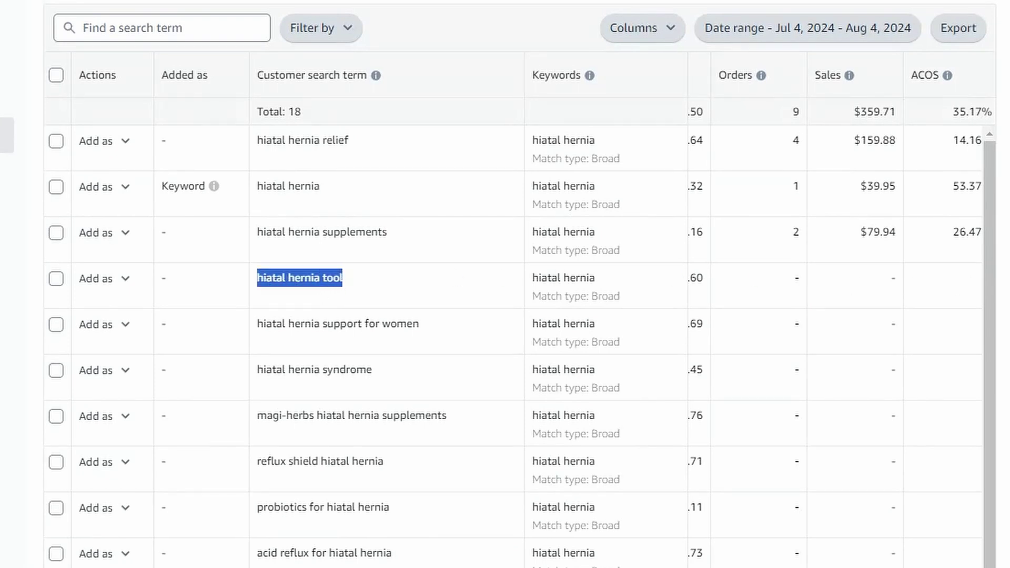
Step: Open the Amazon product page for B083TG34KW in a new tab
key("ctrl+t")
type("amazon.com/dp/B083TG34KW?ref=mpi_title_dp")
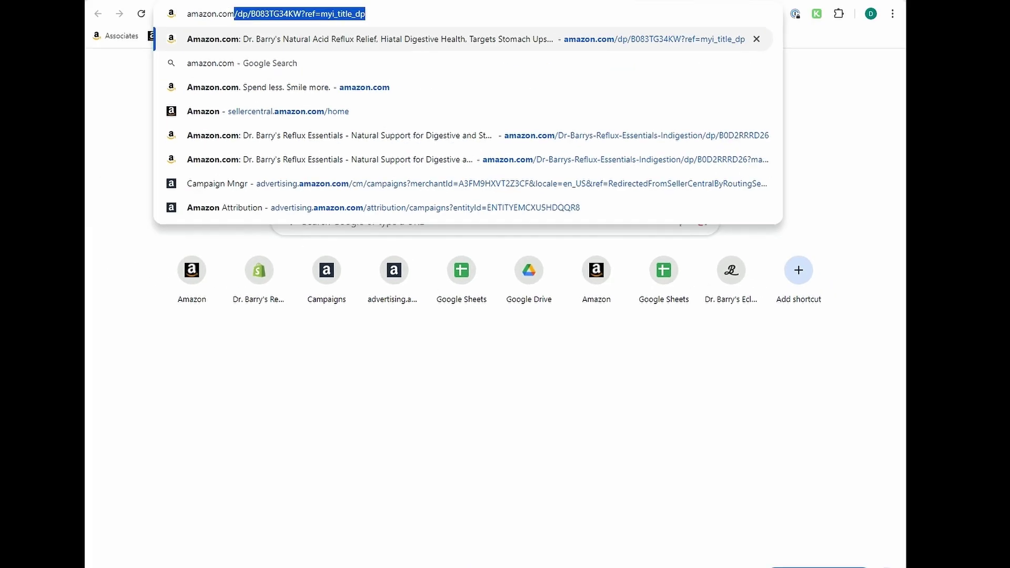
key("Return")
Step: Search amazon.com for 'hiatal hernia tool' and scroll through the results
left_click(312, 32)
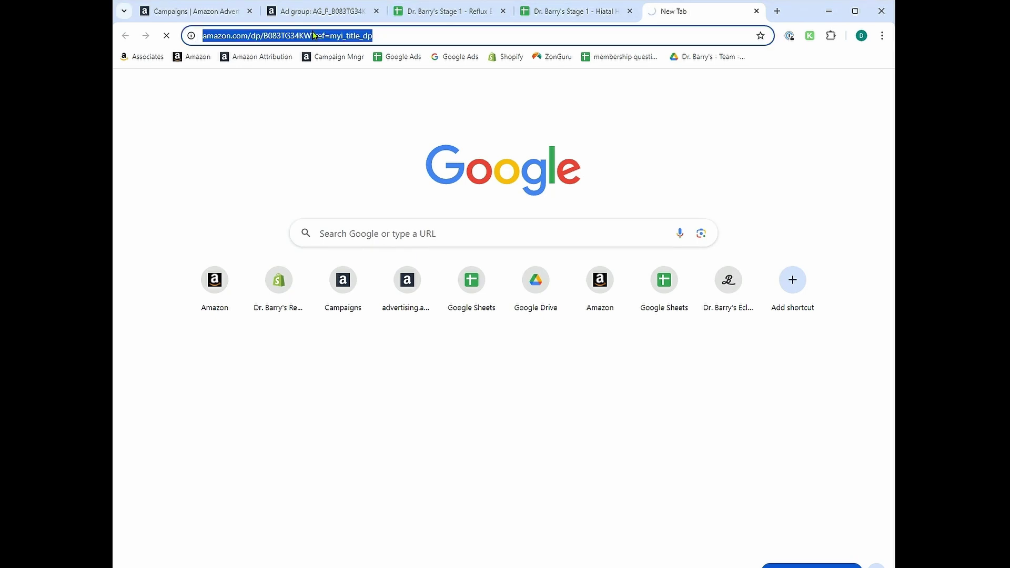
type("amazon.com")
key("Return")
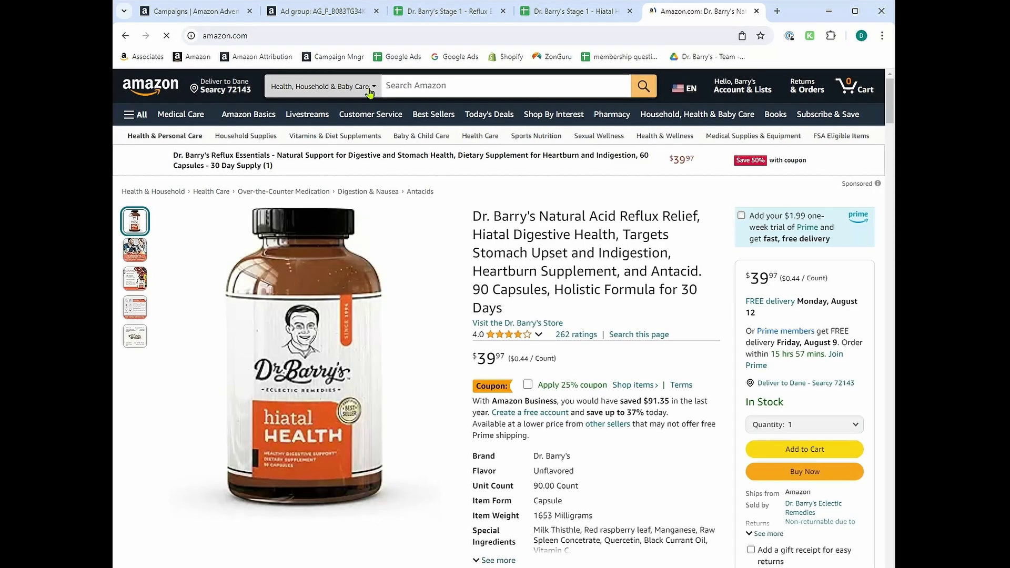
left_click(363, 84)
key("ctrl+v")
key("Return")
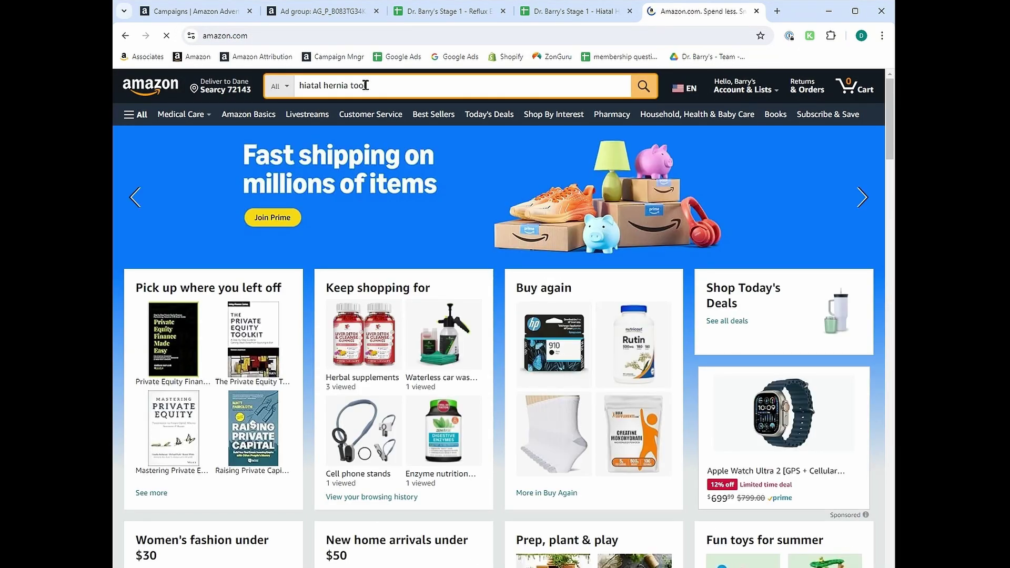
scroll(815, 242, "down", 2)
scroll(816, 242, "down", 8)
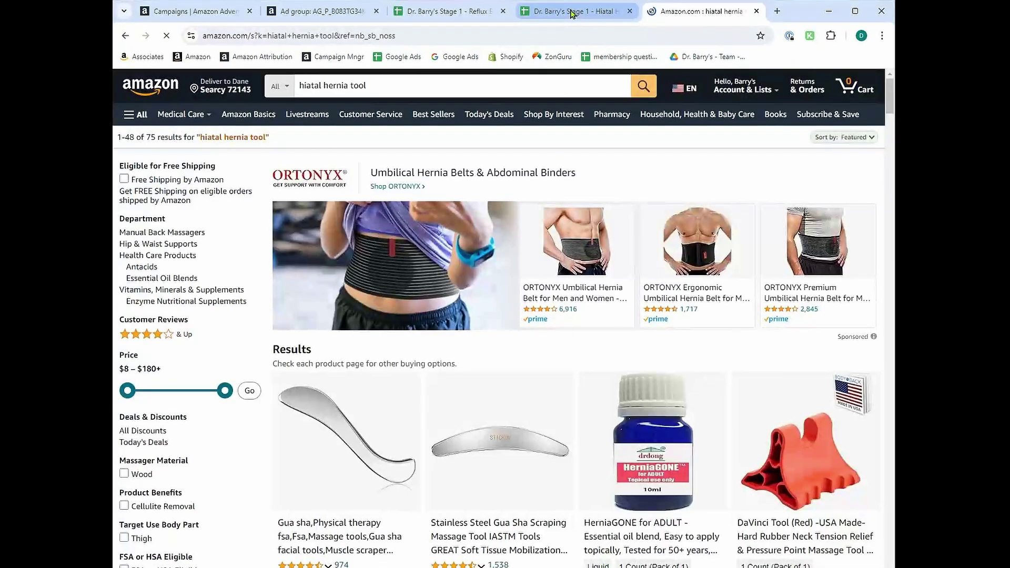
Step: Back in the spend-sorted search terms, scroll through the rows around hiatal hernia tool
left_click(573, 11)
left_click(455, 13)
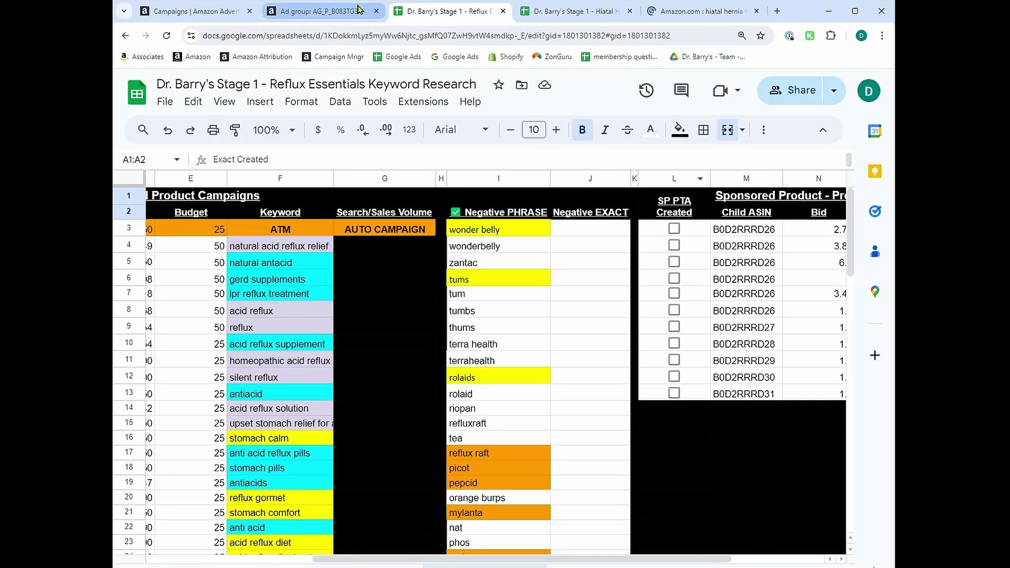
left_click(360, 11)
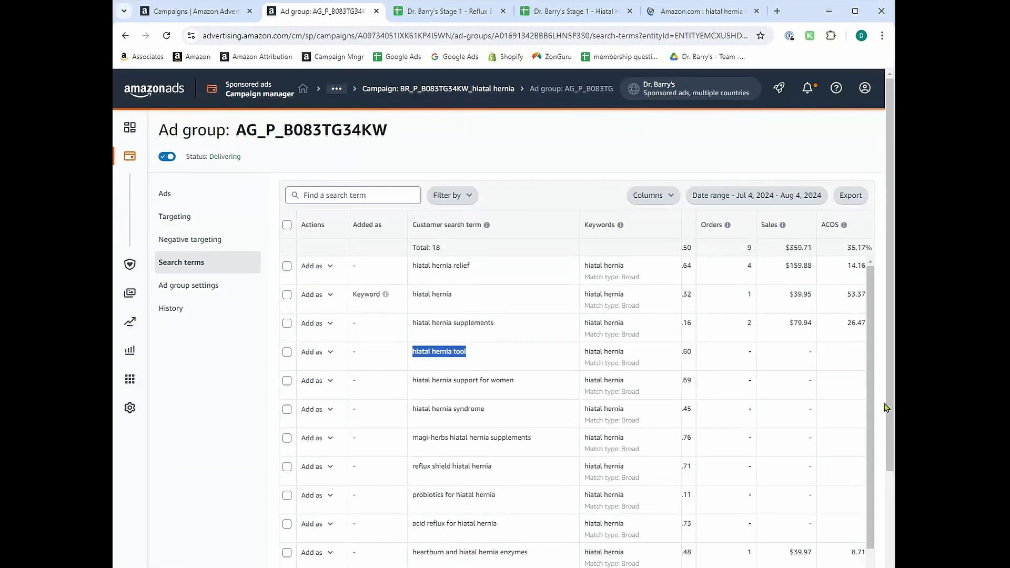
scroll(831, 368, "left", 5)
scroll(831, 368, "down", 1)
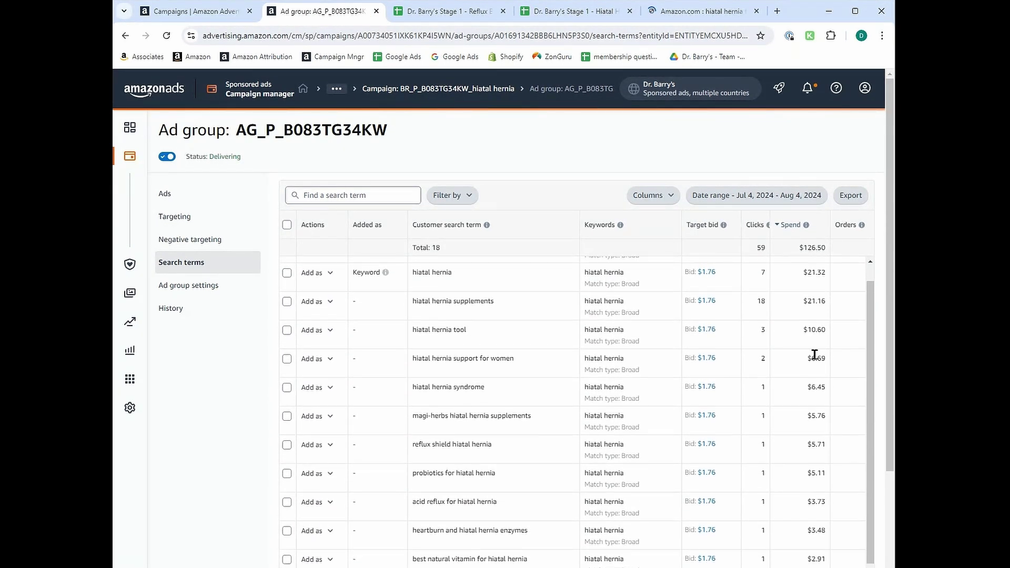
scroll(821, 338, "right", 4)
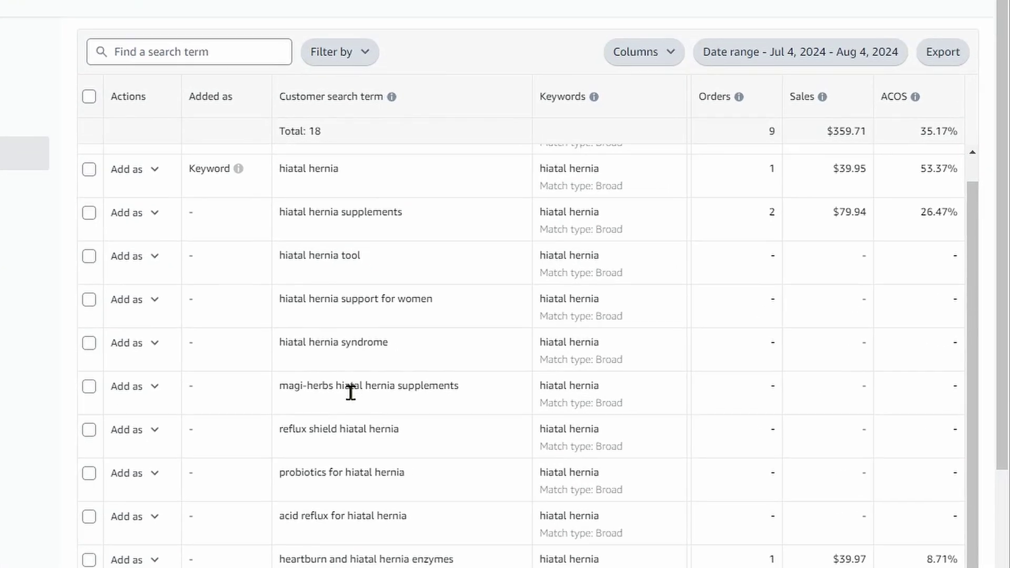
scroll(327, 496, "down", 2)
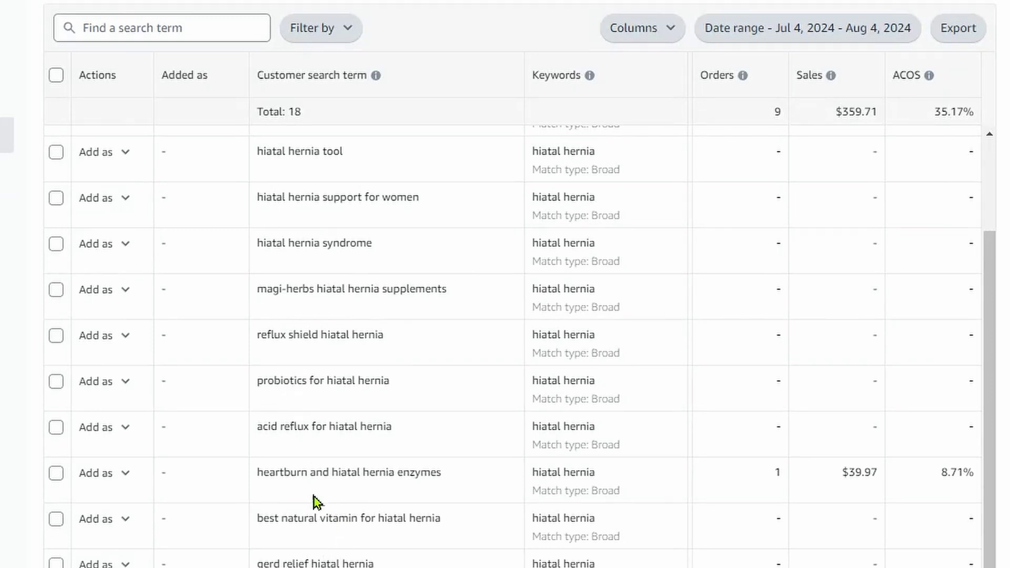
scroll(327, 521, "down", 2)
scroll(327, 522, "down", 5)
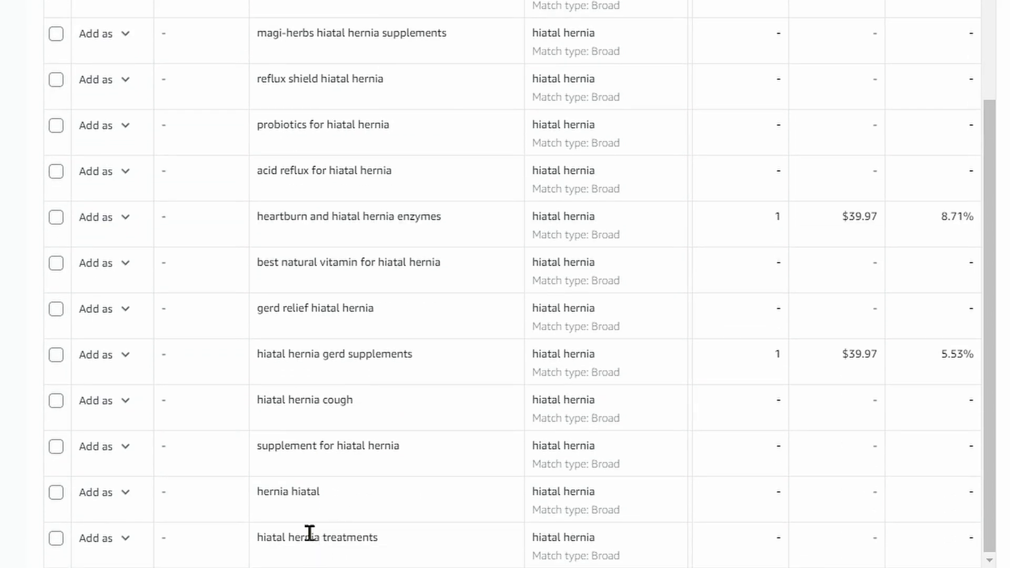
scroll(310, 533, "up", 10)
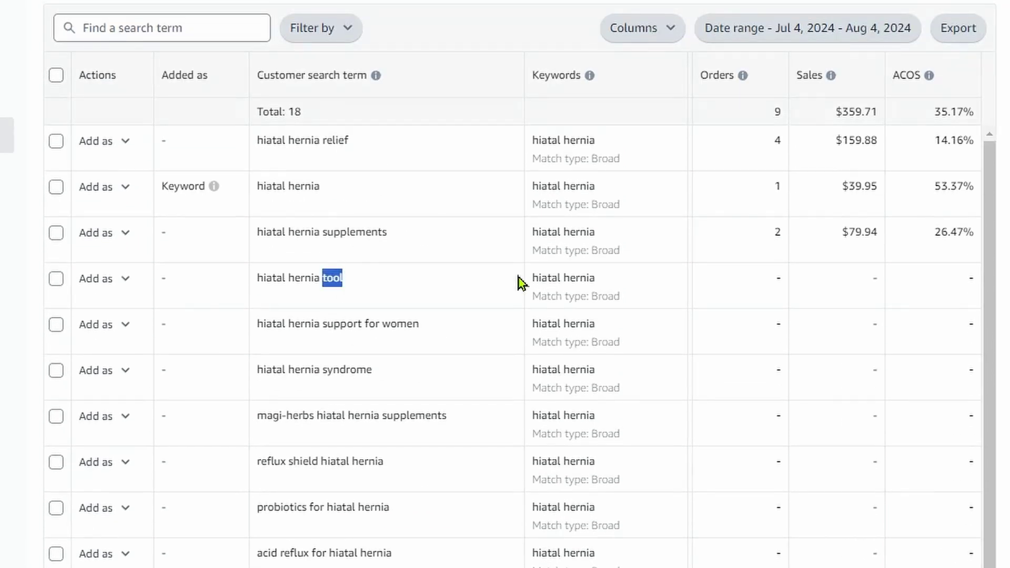
middle_click(753, 284)
scroll(692, 287, "left", 3)
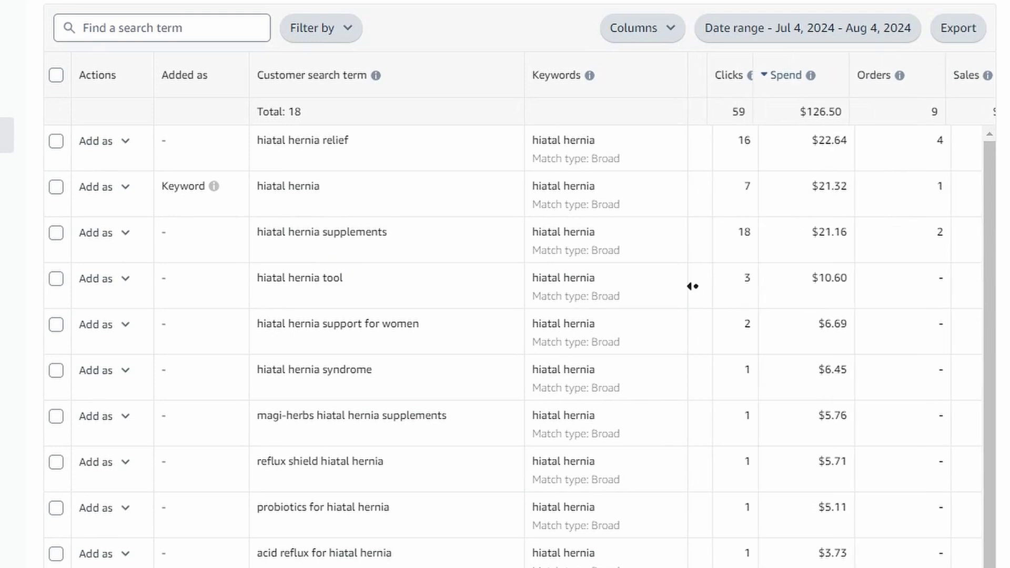
scroll(693, 286, "left", 2)
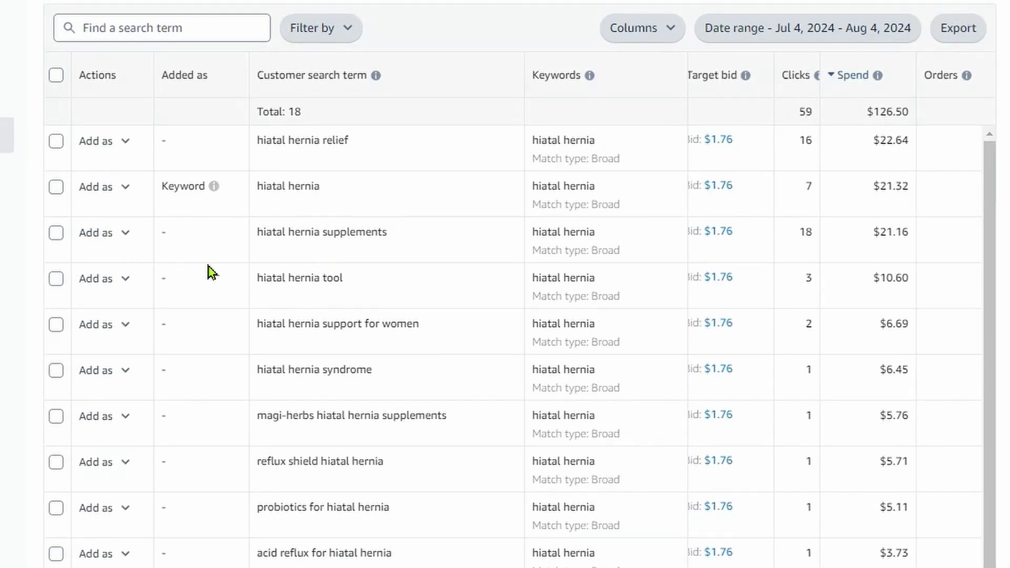
Step: Add 'tool' as a negative phrase keyword to AG_P_B083TG34KW, save it, and close the page
left_click(116, 281)
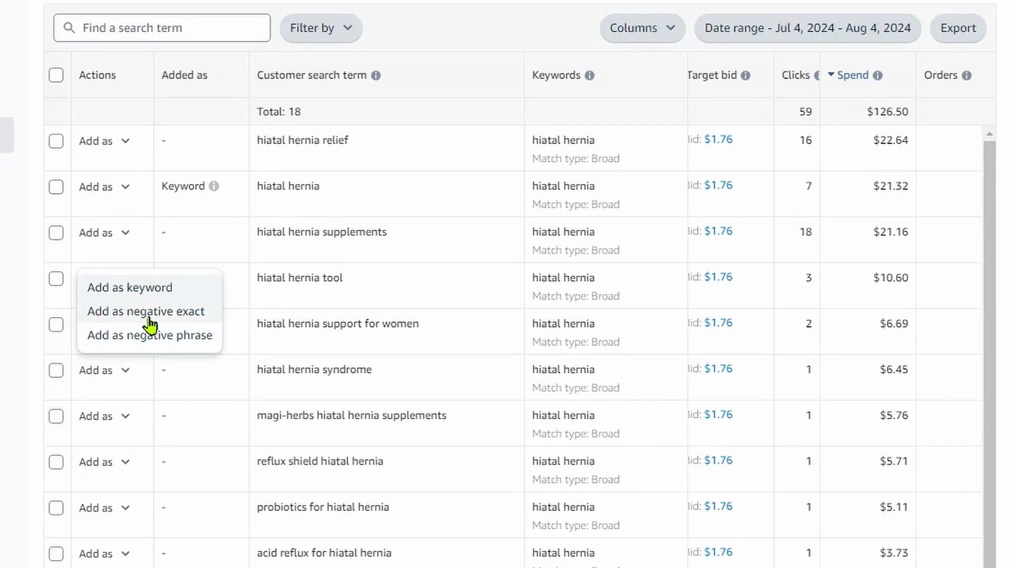
double_click(331, 277)
key("ctrl+c")
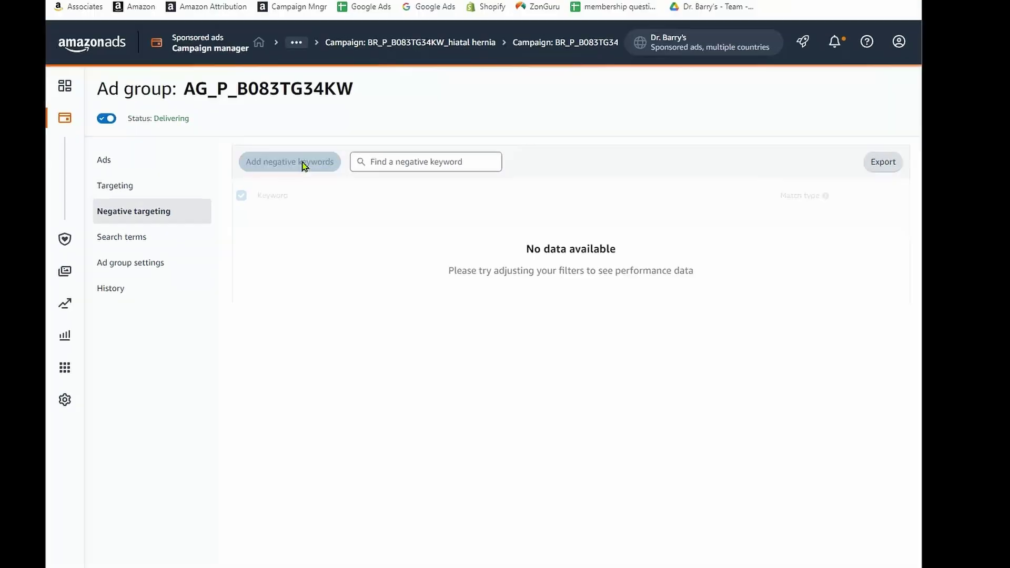
left_click(300, 162)
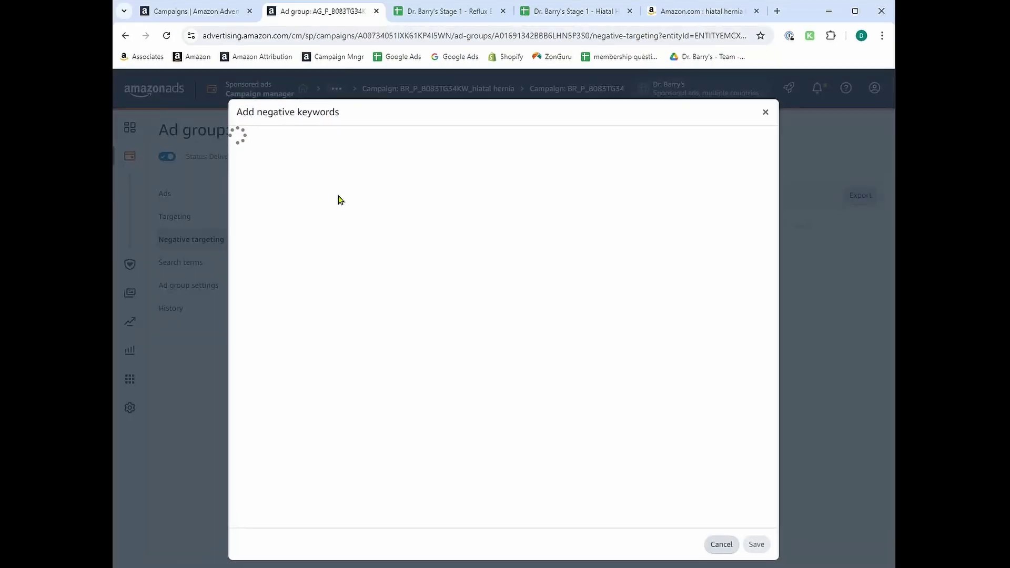
left_click(392, 141)
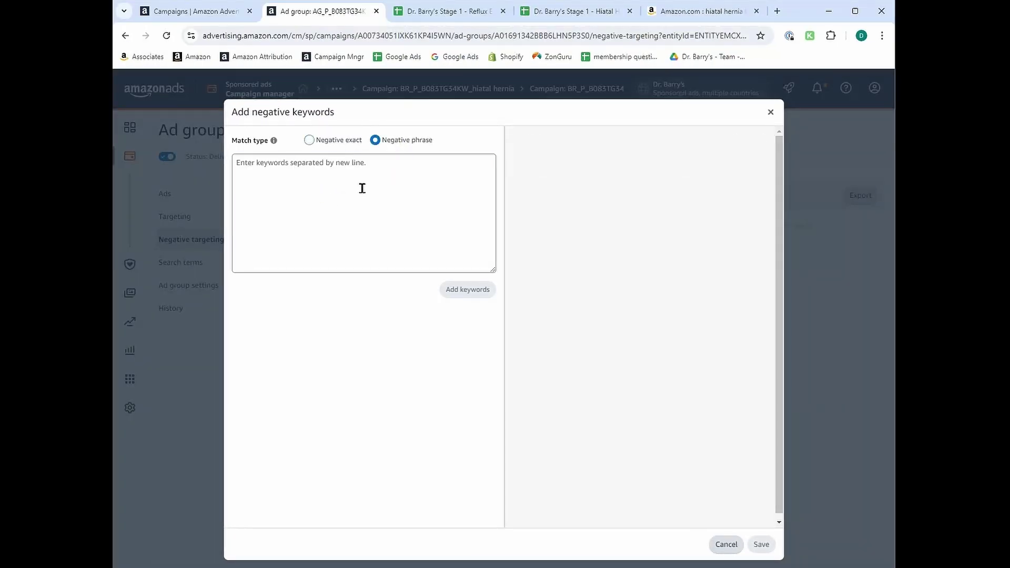
left_click(361, 187)
key("ctrl+v")
left_click(463, 291)
left_click(769, 546)
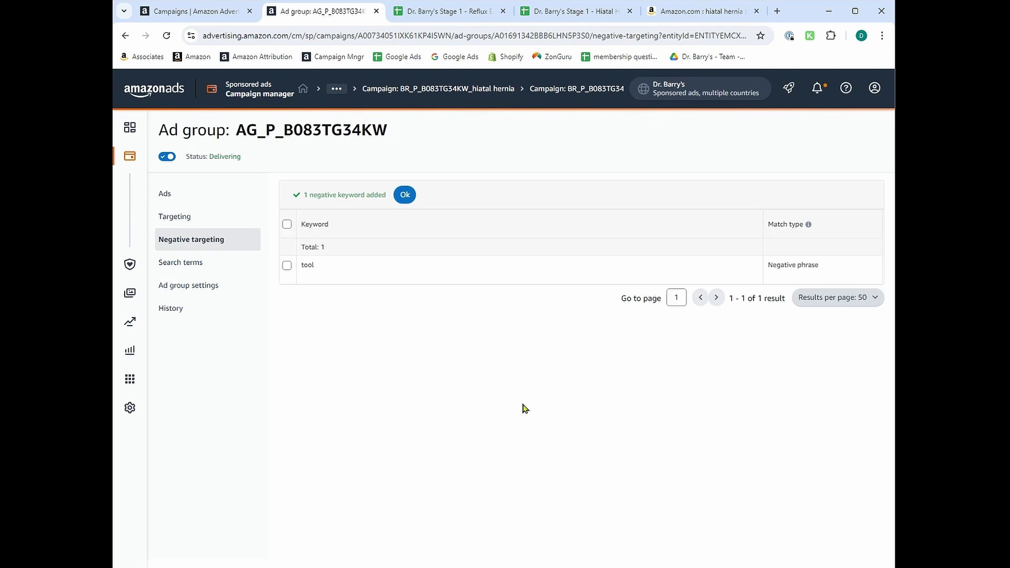
left_click(377, 11)
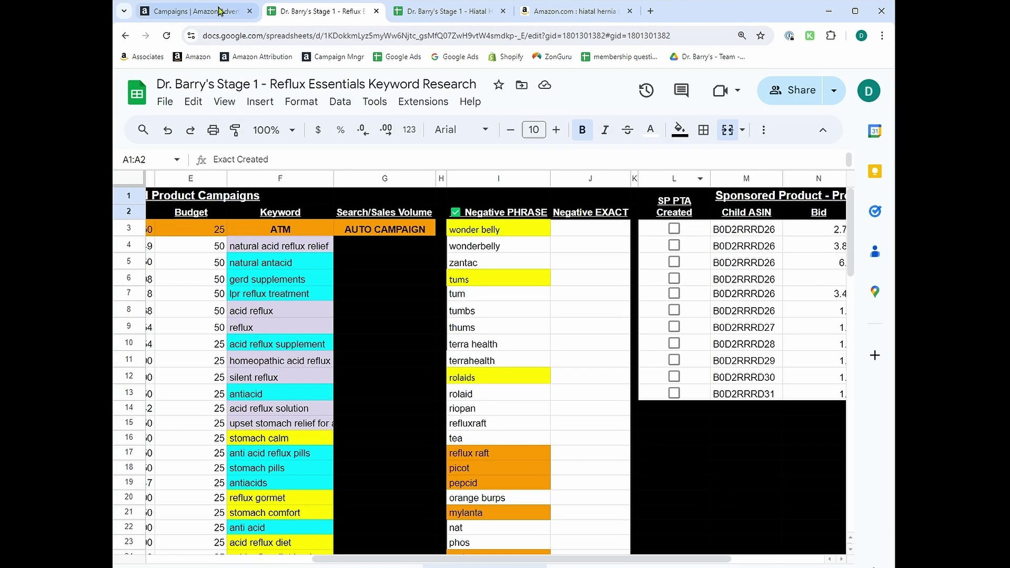
Step: Scroll across the six BR campaigns' budget, click and sales columns, then open the date range calendar
left_click(217, 16)
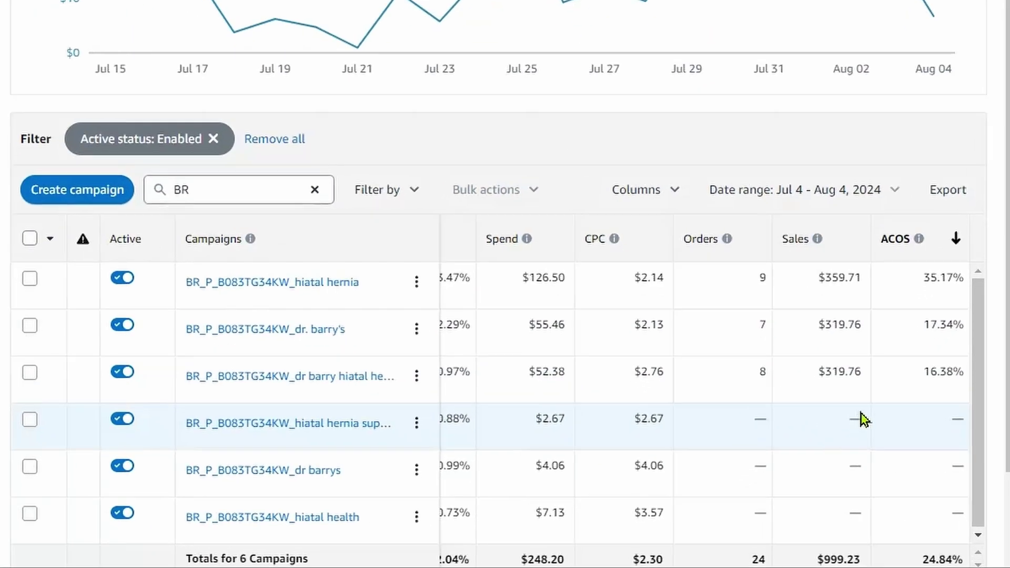
scroll(741, 461, "left", 10)
scroll(863, 384, "right", 10)
scroll(908, 435, "down", 3)
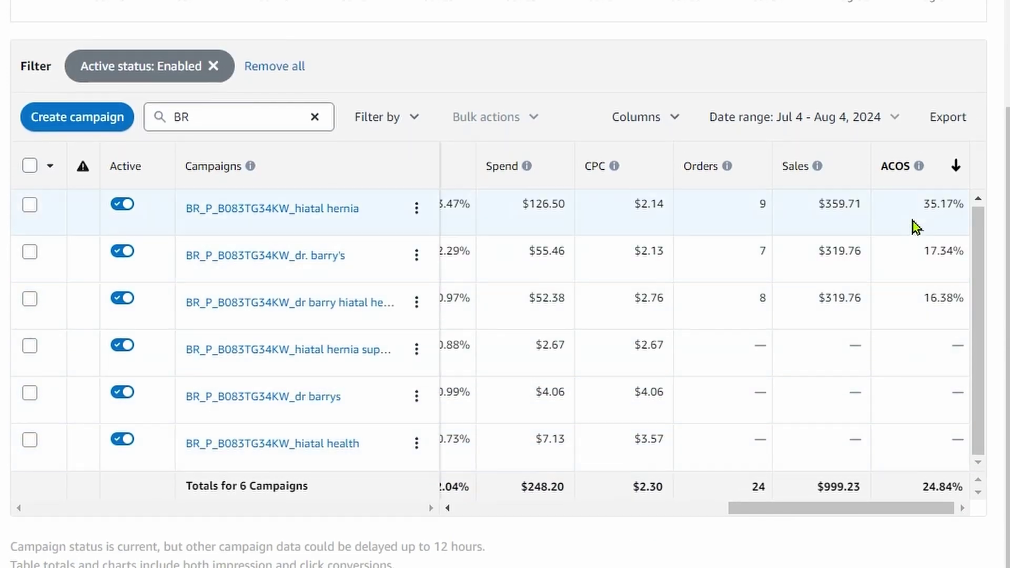
left_click_drag(868, 517, 670, 515)
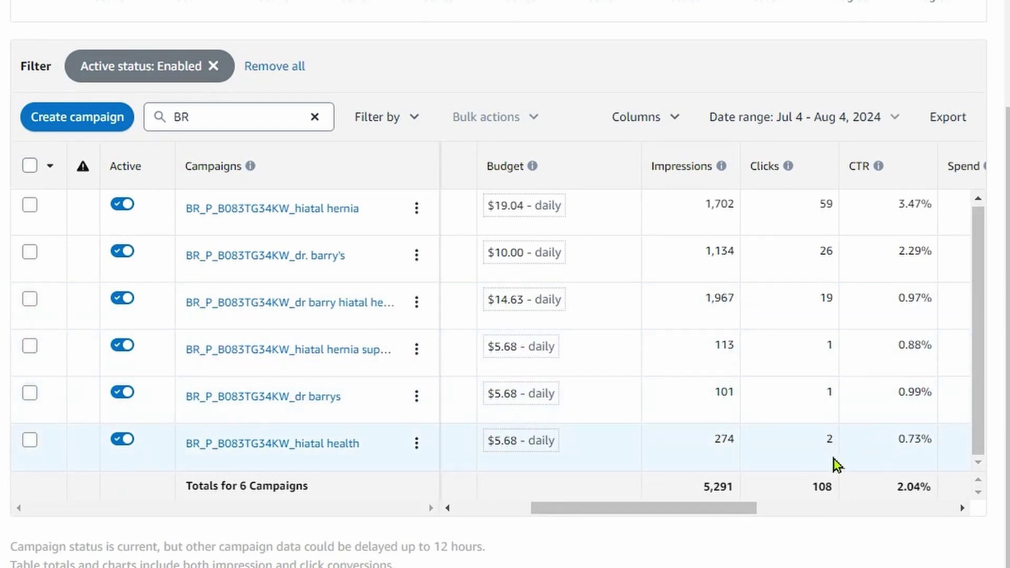
left_click(835, 113)
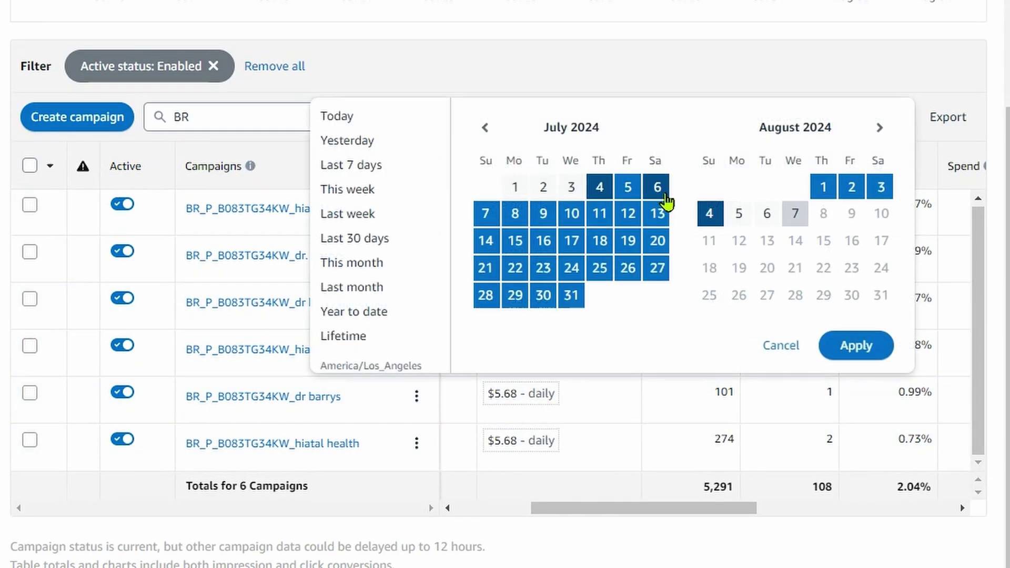
Step: Apply Jul 4 – Aug 4, 2024, filter campaigns by PH, and open PH_P_B0D2RRRD26_acid reflux's negative keywords
left_click(869, 360)
double_click(210, 113)
type("PH")
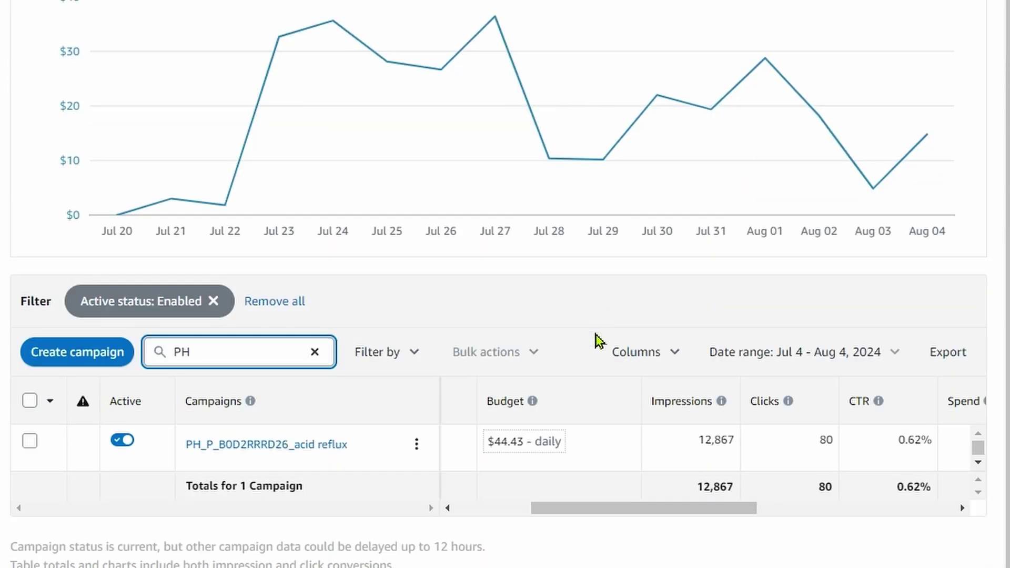
left_click_drag(626, 508, 800, 508)
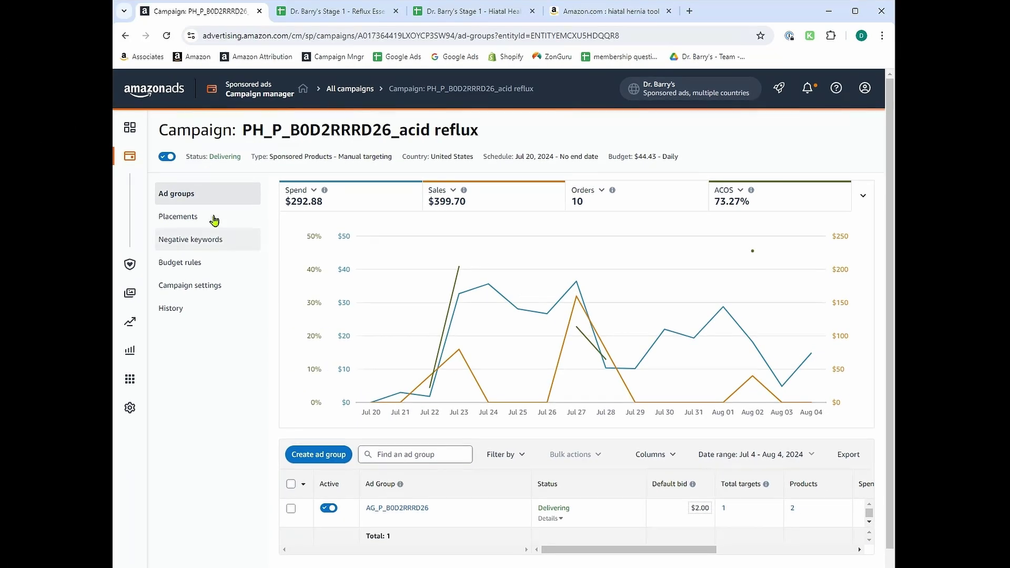
left_click(257, 241)
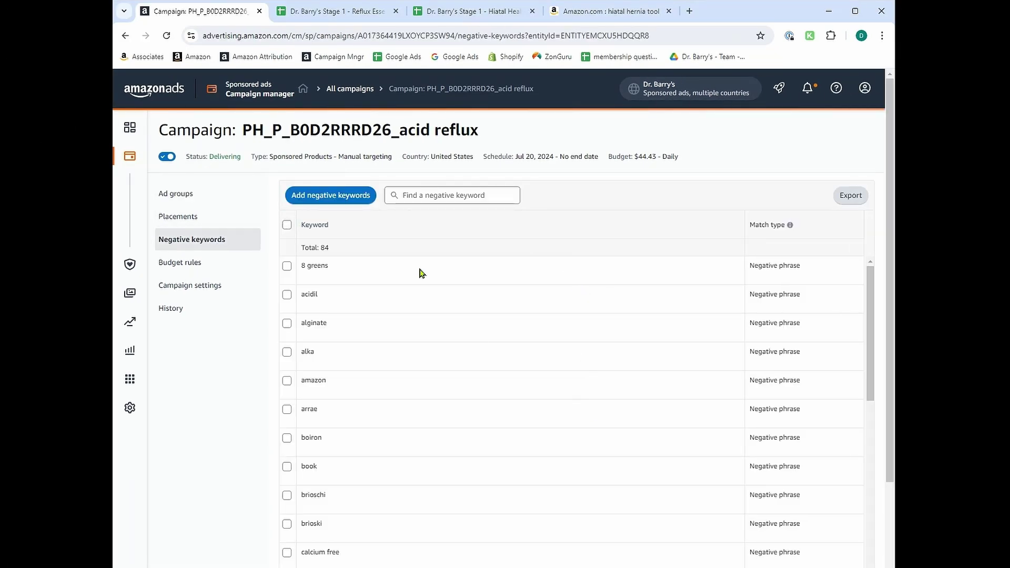
Step: Copy the planner's full Negative PHRASE list from column I
left_click(331, 11)
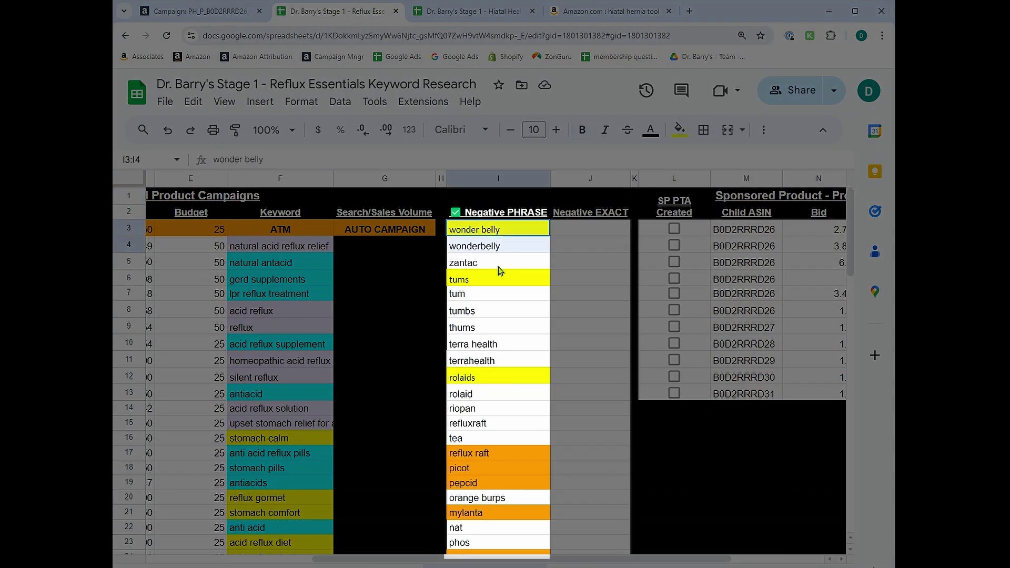
left_click_drag(501, 271, 495, 235)
left_click(504, 468)
key("ctrl+v")
key("ctrl+c")
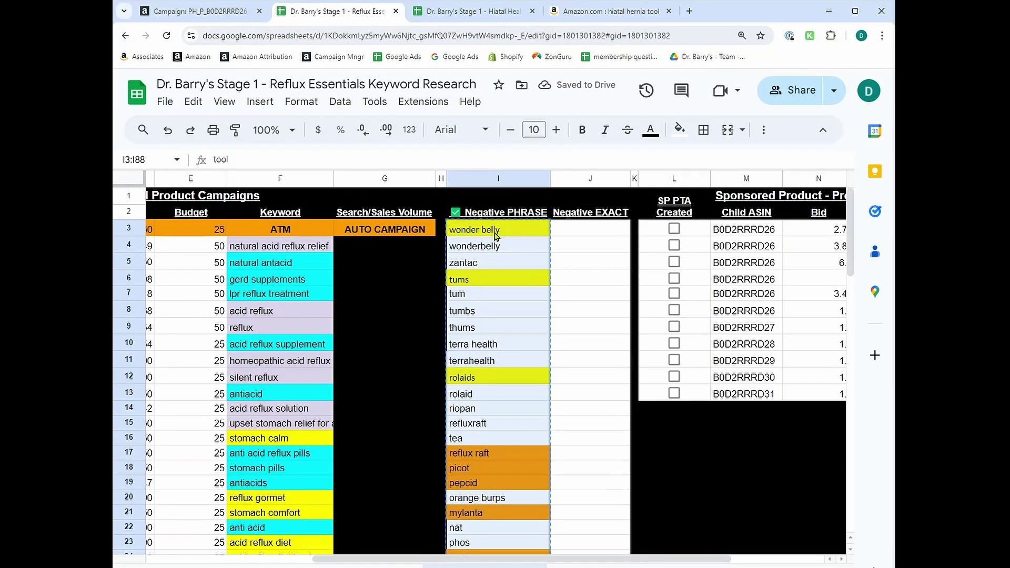
Step: Paste the list into the campaign as negative phrase keywords and save
left_click(228, 16)
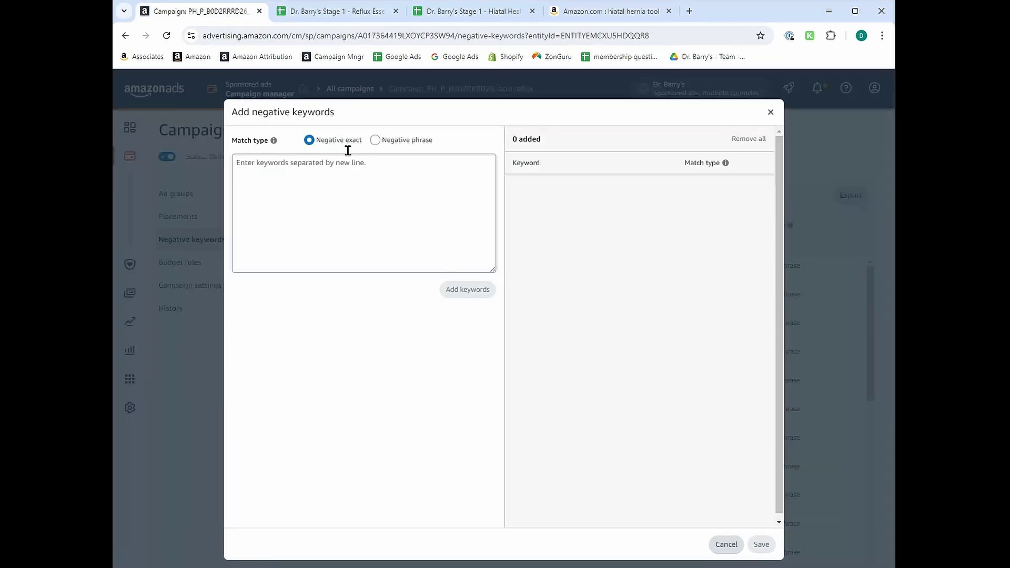
left_click(375, 140)
left_click(356, 207)
key("ctrl+v")
left_click(476, 291)
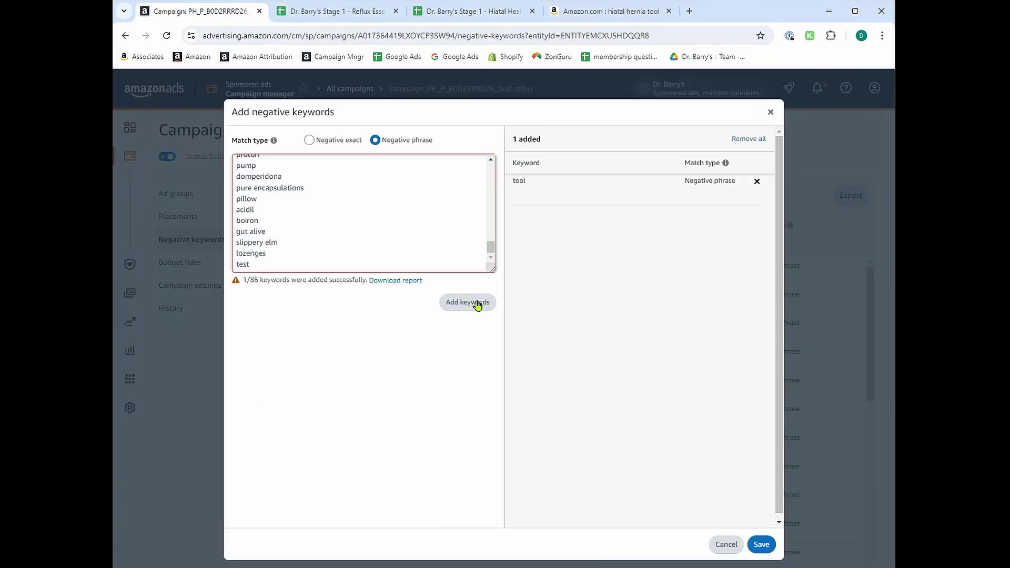
left_click(760, 543)
left_click(193, 193)
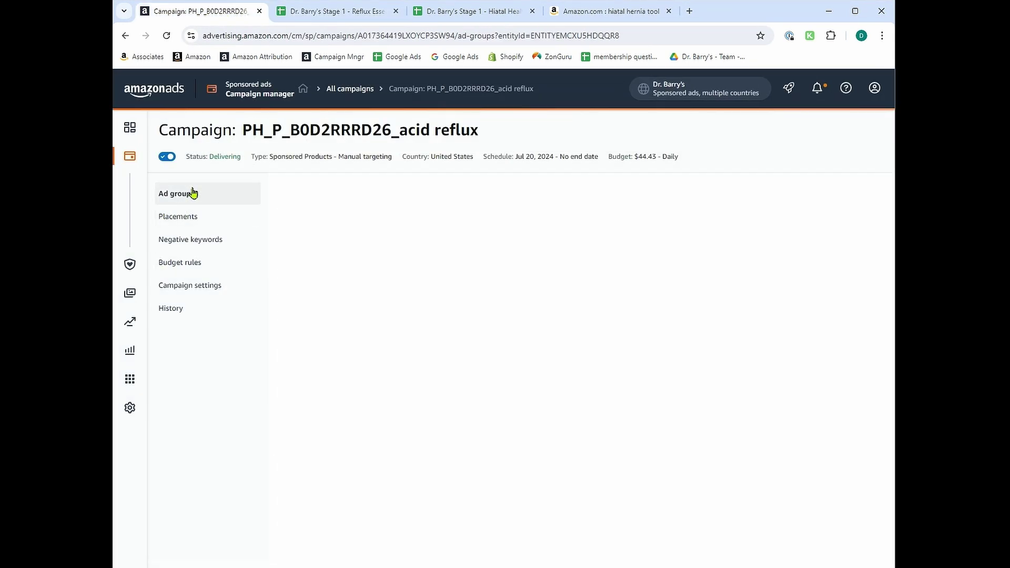
left_click(399, 509)
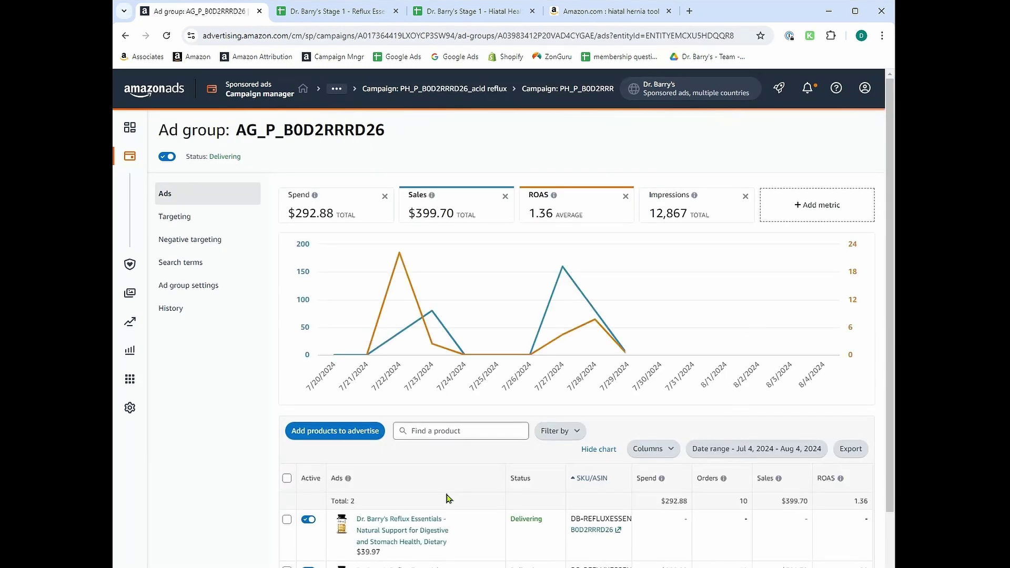
Step: Sort AG_P_B0D2RRRD26's search terms by clicks and add 'acid reflux' as a negative exact keyword
left_click(210, 265)
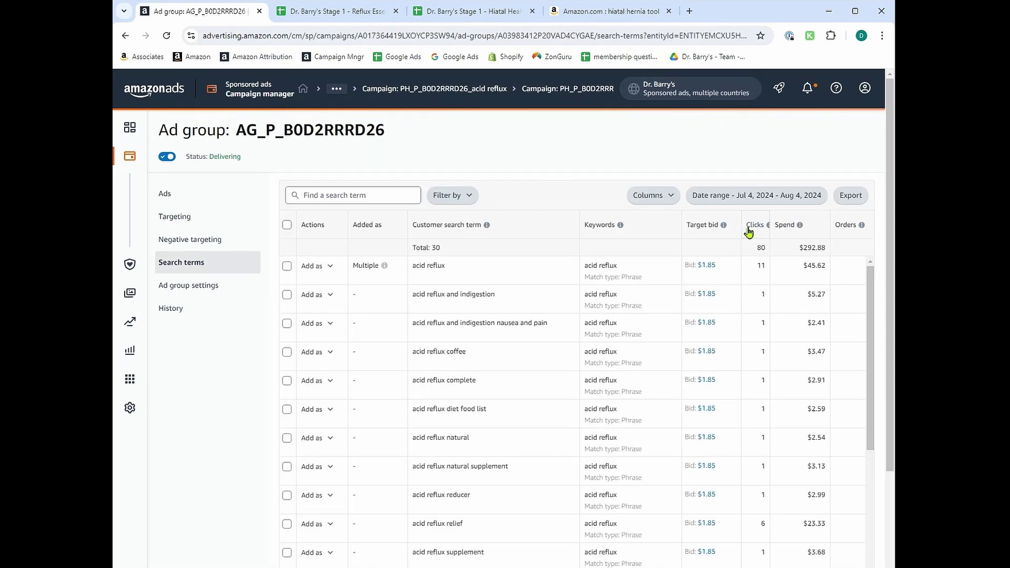
left_click(752, 225)
left_click(754, 232)
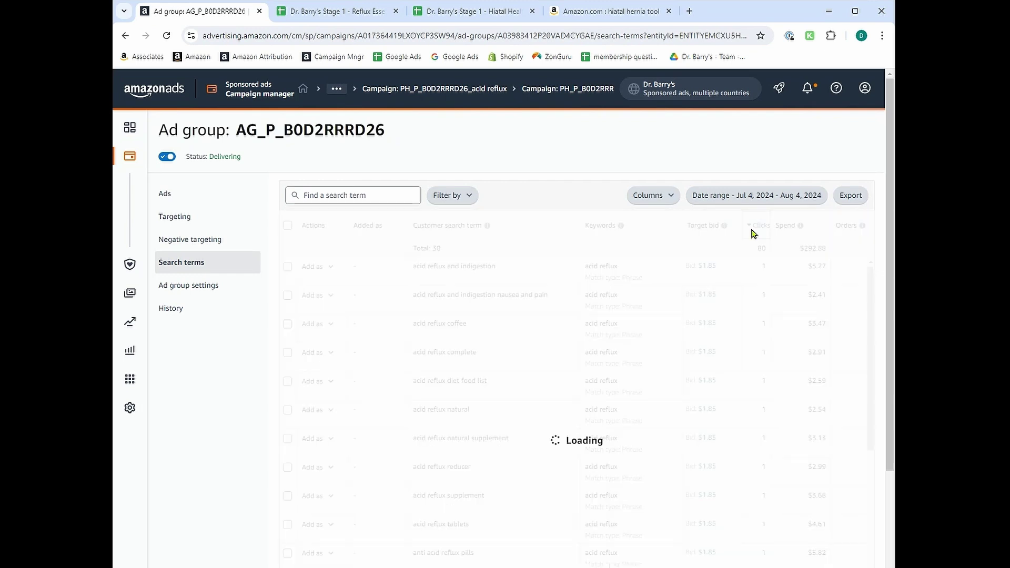
middle_click(782, 297)
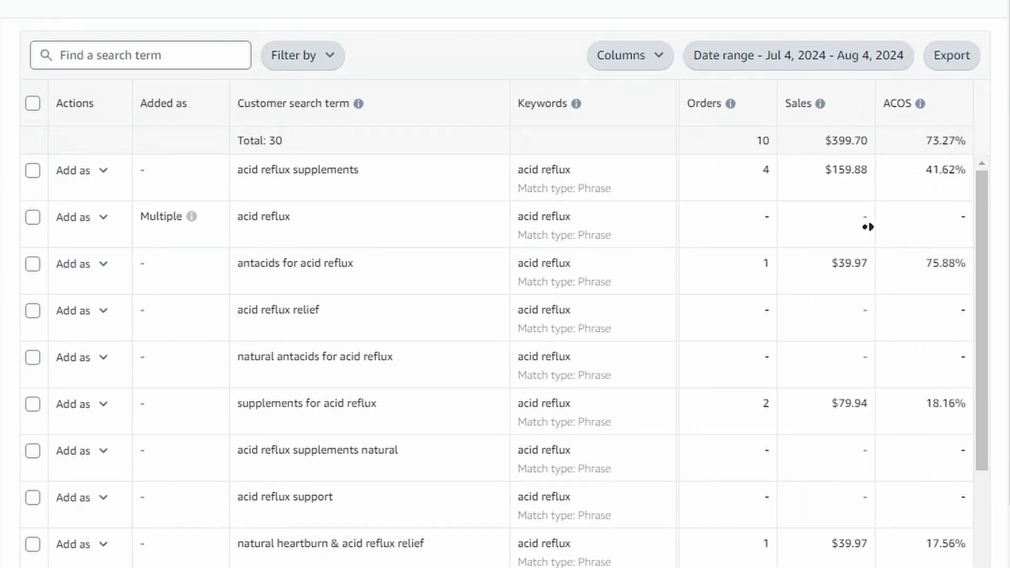
left_click(829, 227)
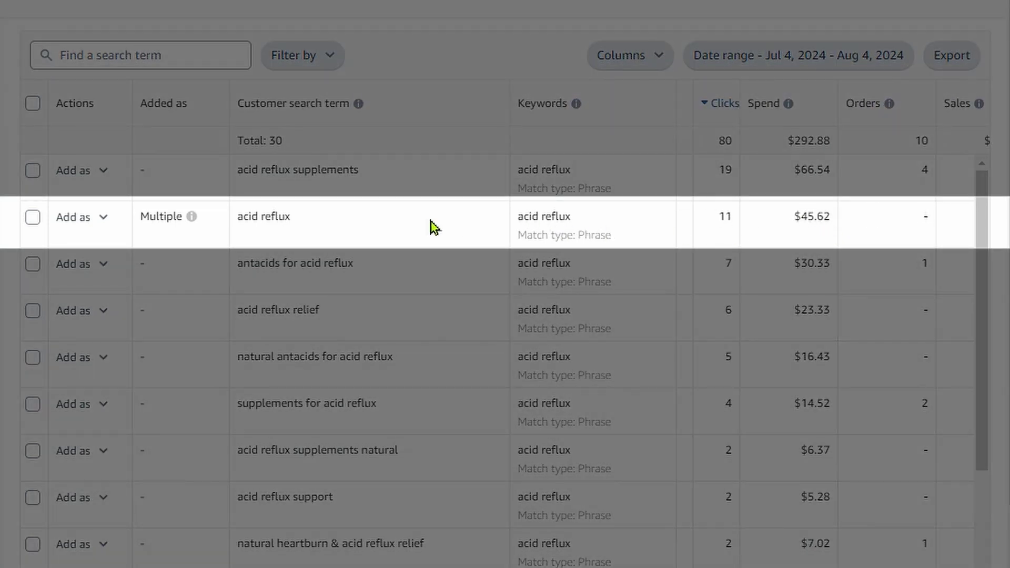
mouse_move(182, 214)
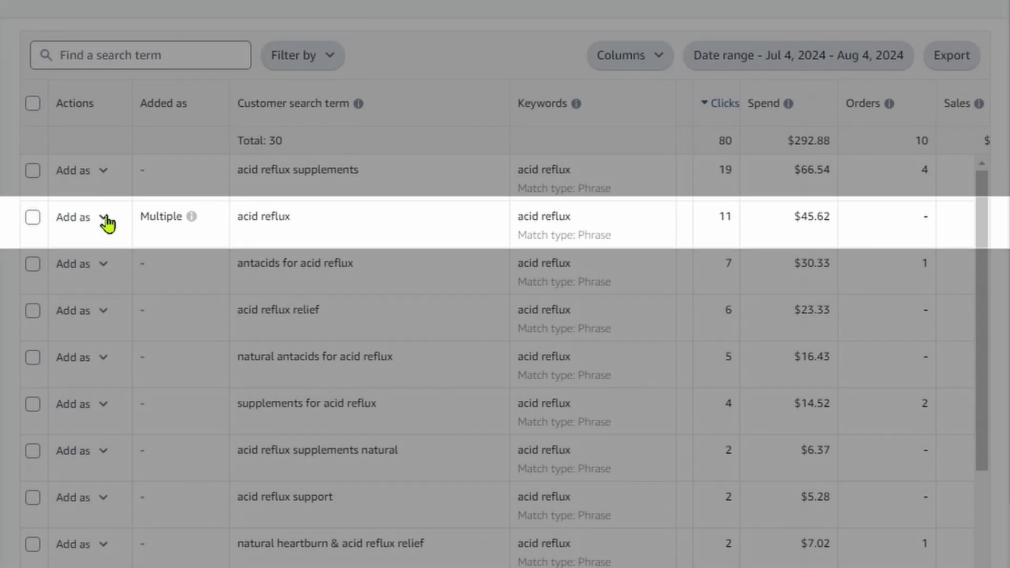
left_click(106, 219)
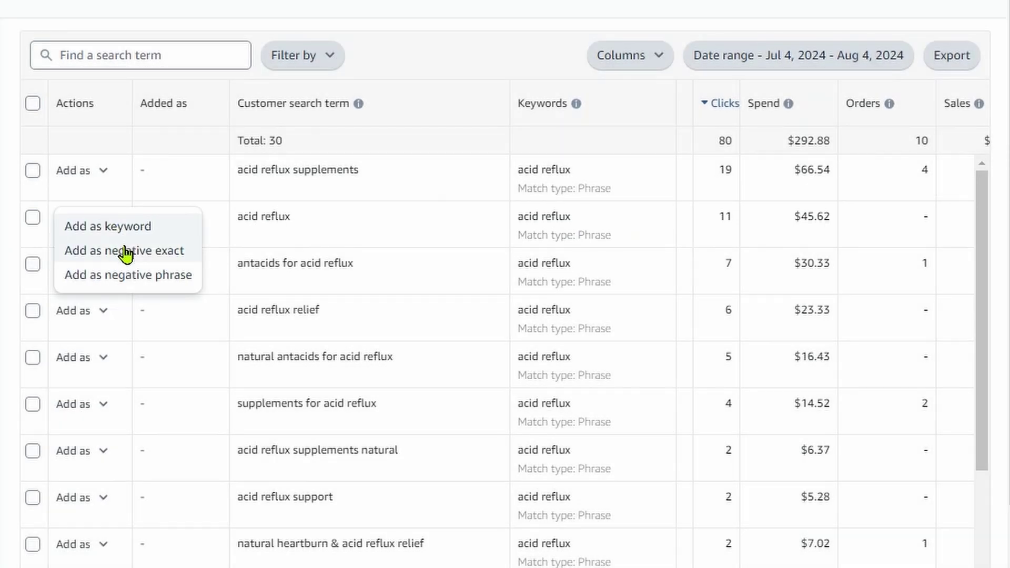
left_click(126, 252)
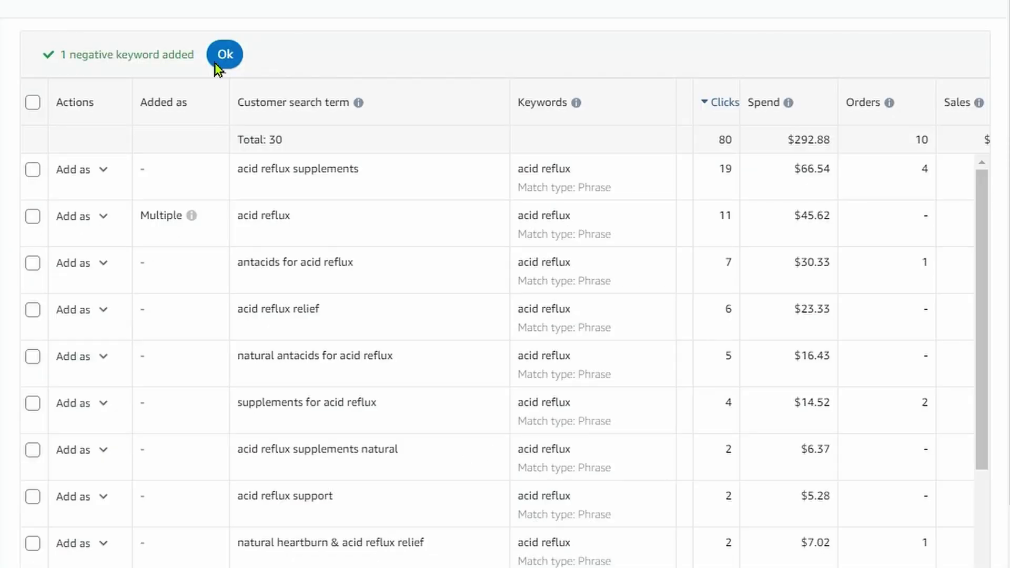
left_click(223, 51)
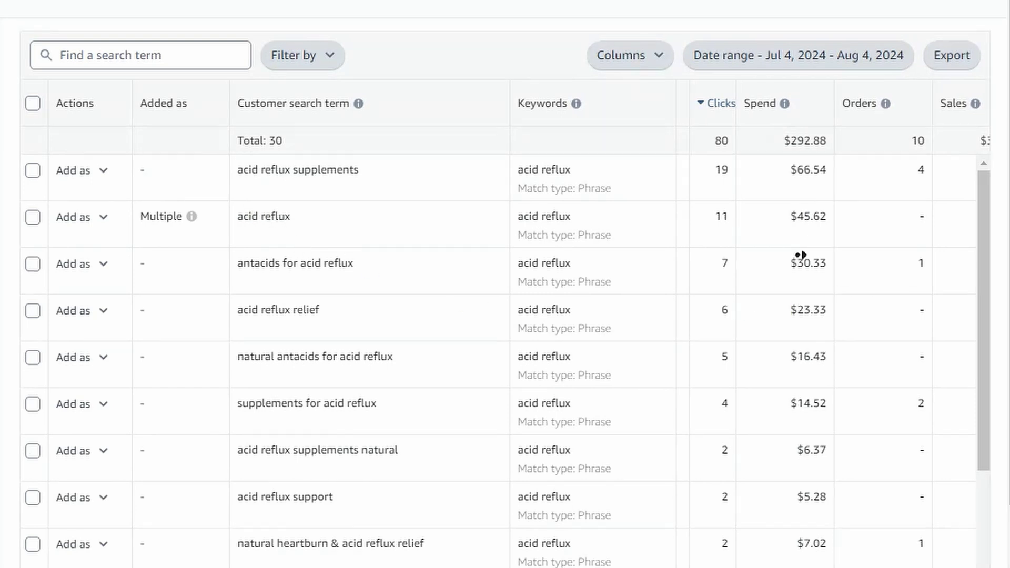
Step: Scroll the ad group's Search terms table sideways to compare Spend, Orders and ACOS
scroll(794, 258, "right", 3)
scroll(807, 255, "right", 2)
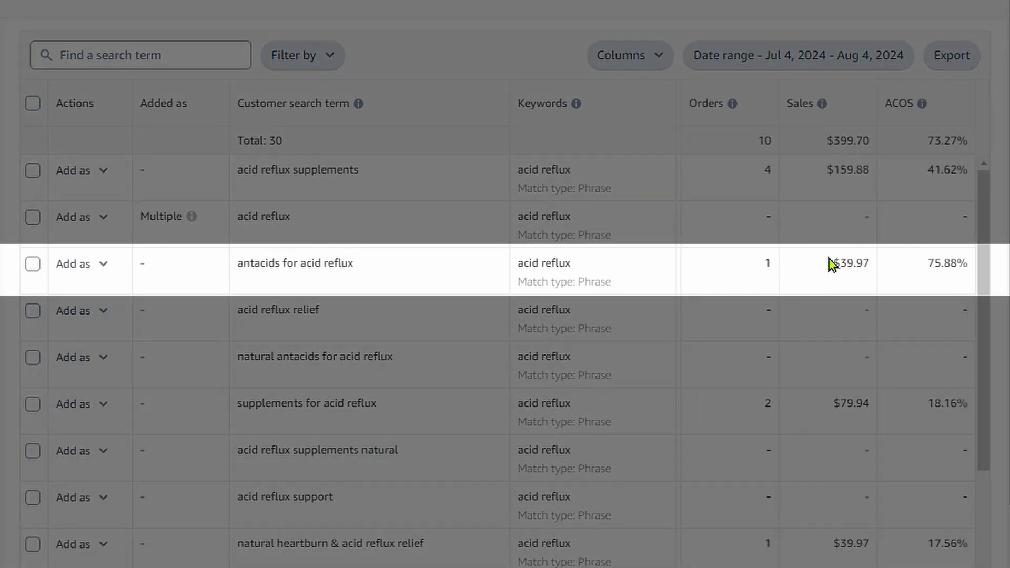
scroll(941, 305, "left", 5)
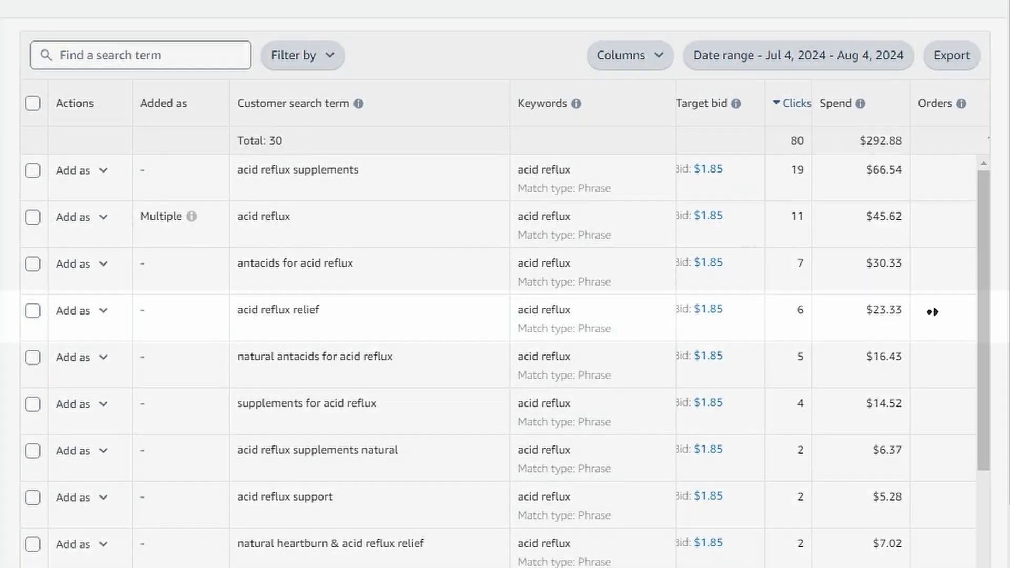
scroll(863, 316, "right", 1)
scroll(858, 320, "right", 3)
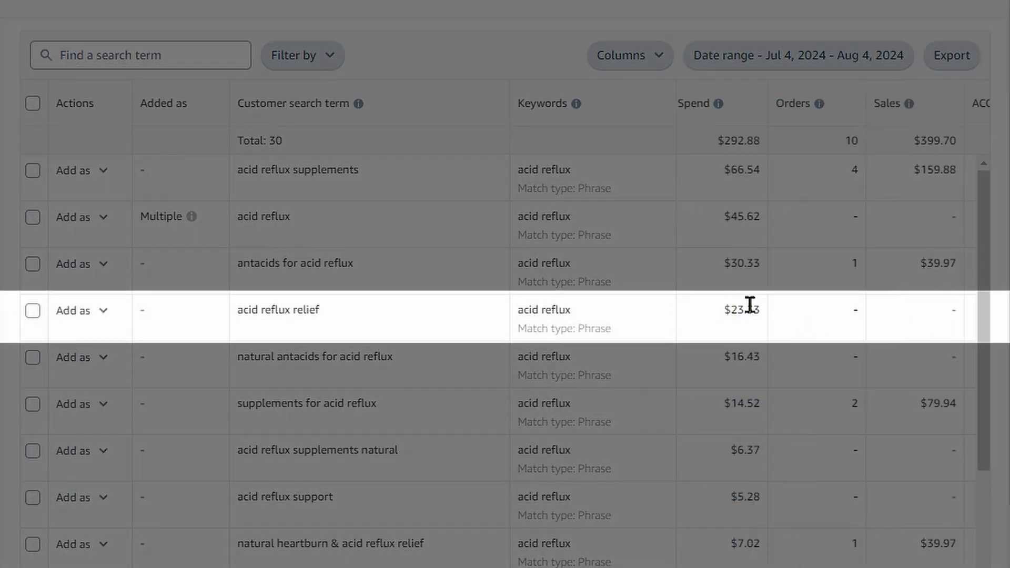
scroll(736, 310, "left", 2)
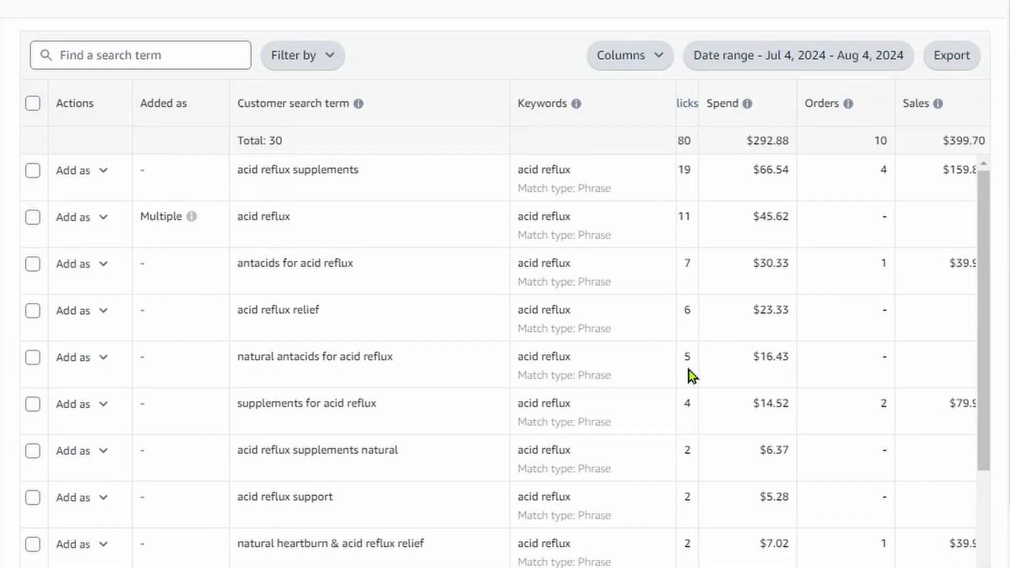
scroll(695, 374, "right", 3)
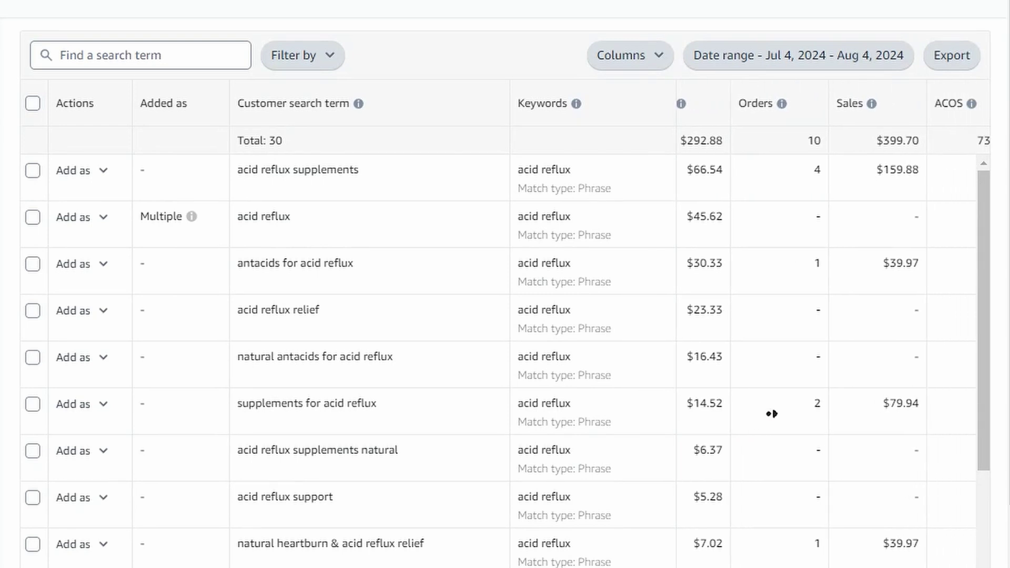
scroll(941, 458, "left", 3)
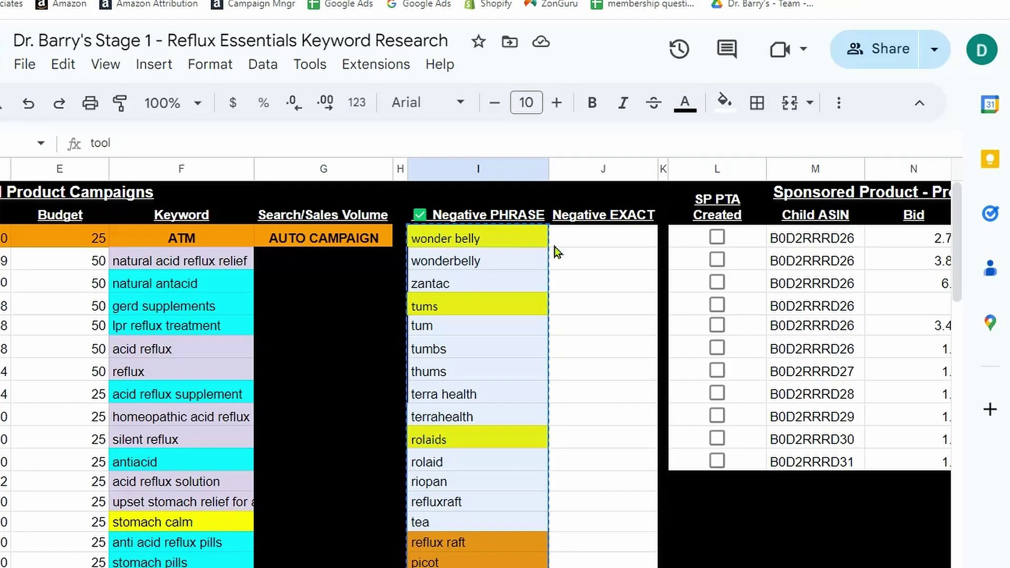
Step: Enter 'acid reflux' in cell J3 under Negative EXACT
left_click(573, 242)
type("acid reflux")
key("Return")
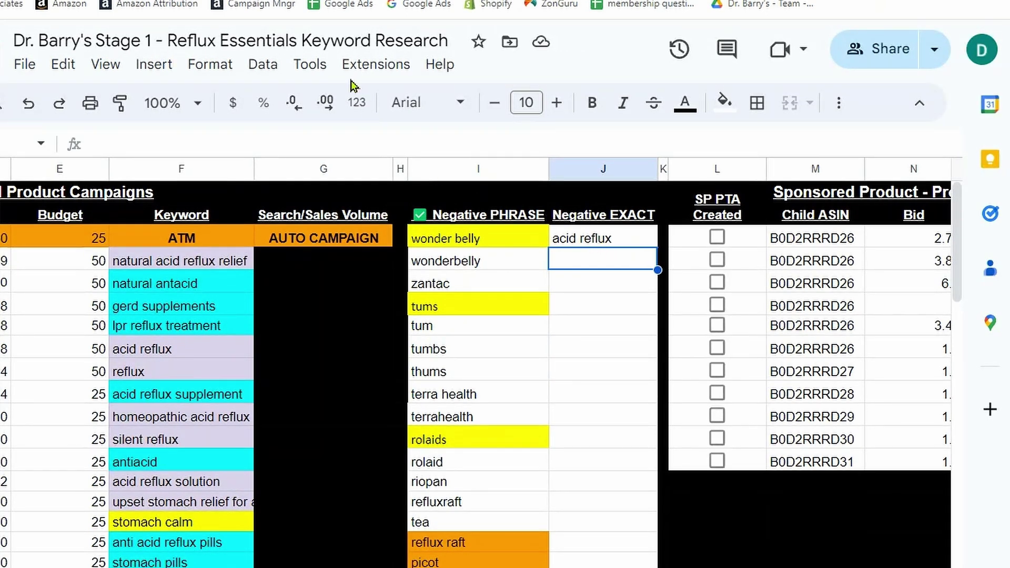
Step: Back in Amazon Ads, reload the PH_P_B0D2RRRD26_acid reflux campaign and clear the campaign search
key("ctrl+Tab")
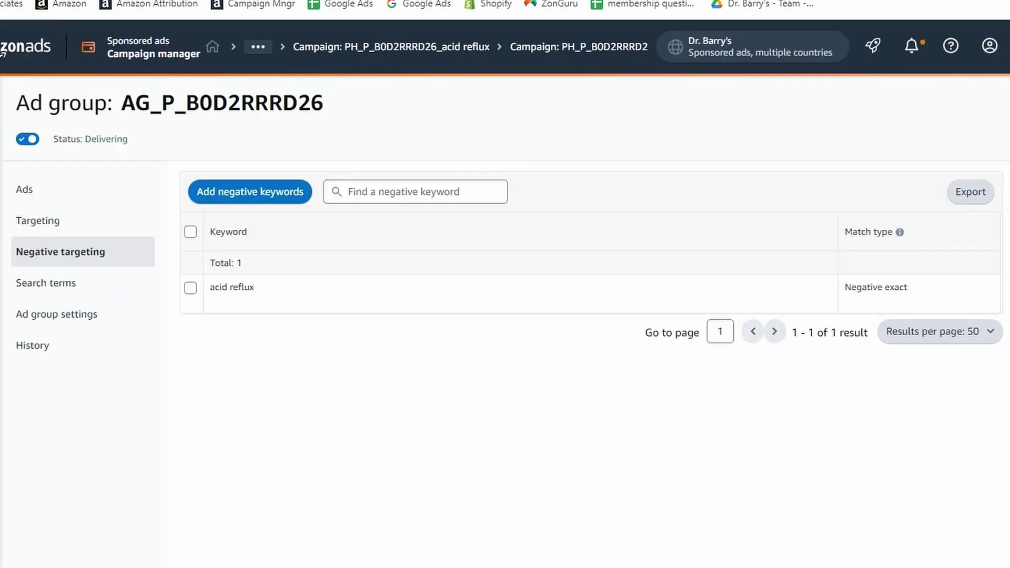
left_click(341, 49)
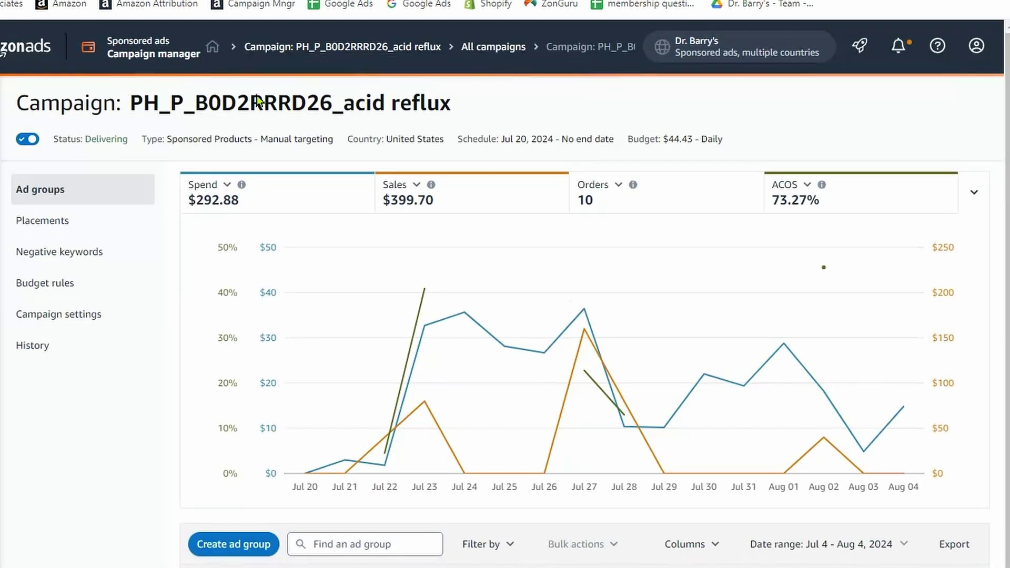
left_click(307, 48)
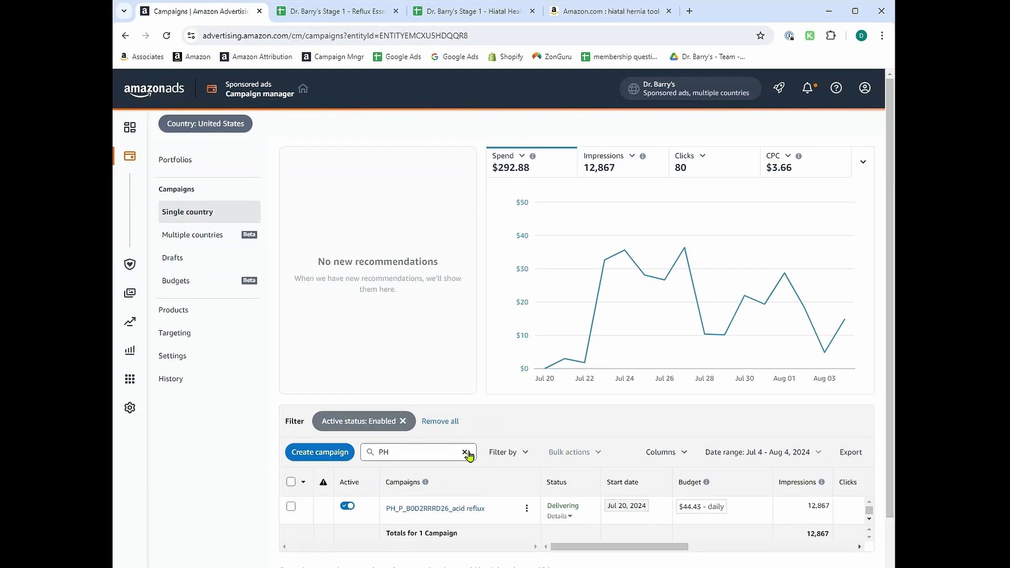
left_click(432, 541)
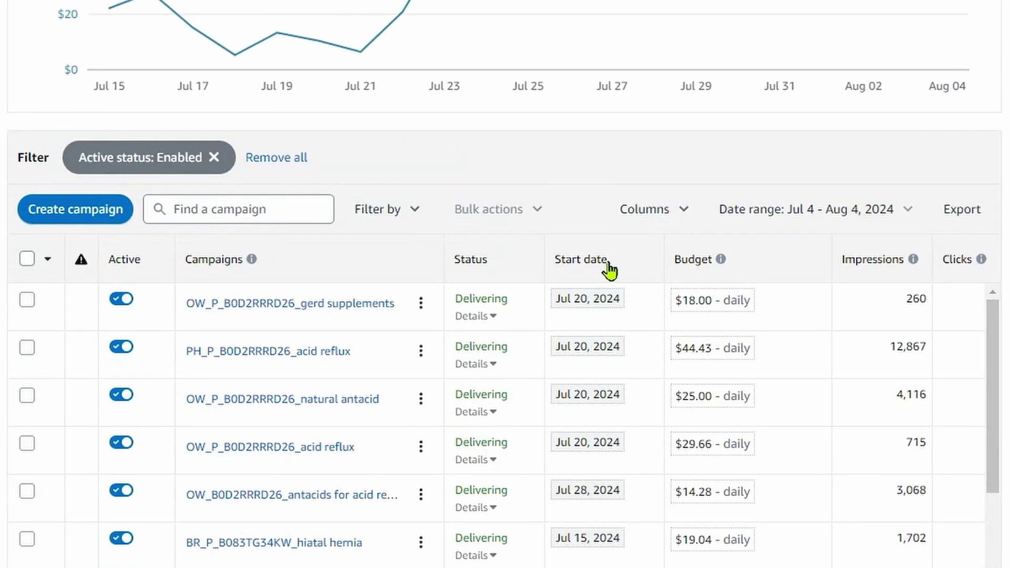
Step: Sort campaigns by start date, newest first, and open SD_AUDI_B0D2RRRD26 in a new tab
left_click(608, 265)
left_click(605, 265)
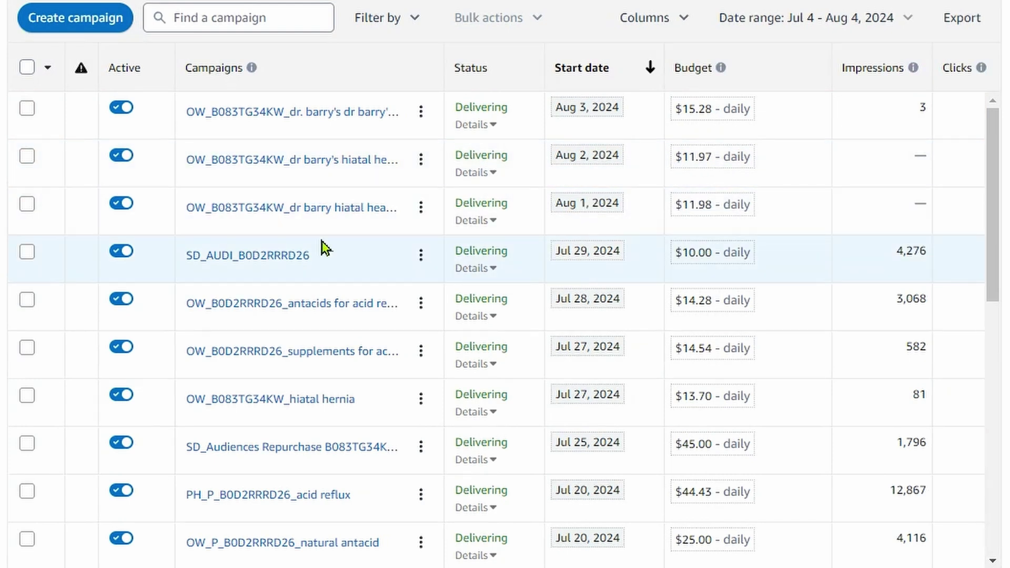
right_click(243, 258)
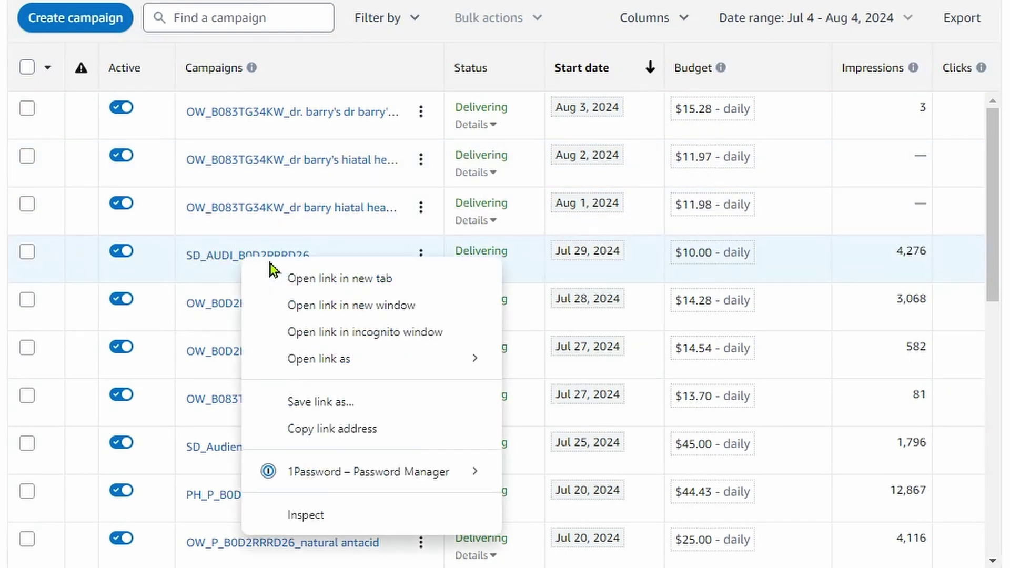
left_click(275, 278)
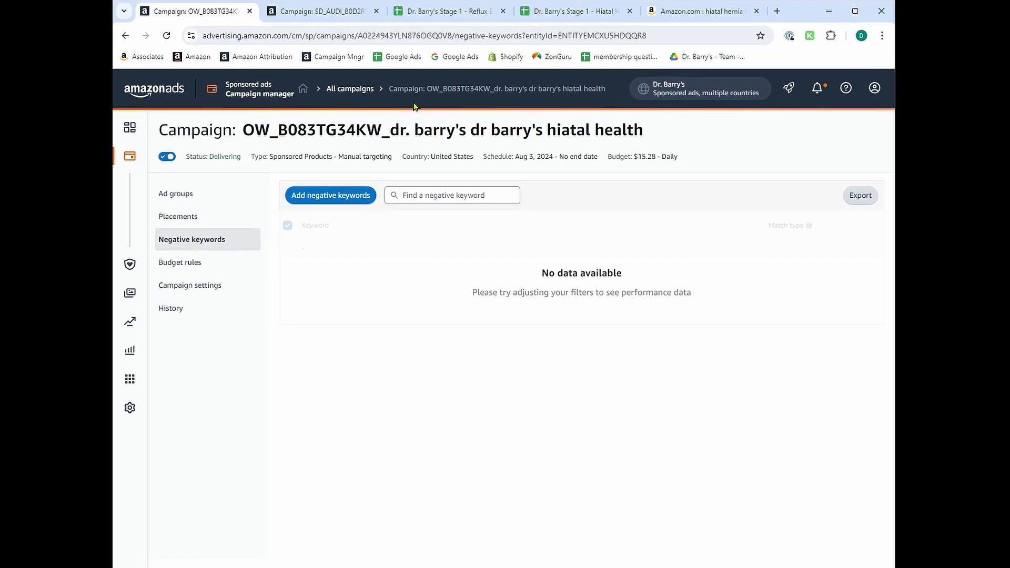
Step: Open the add negative keywords form and select the column I negative phrase keywords in the planner
left_click(353, 198)
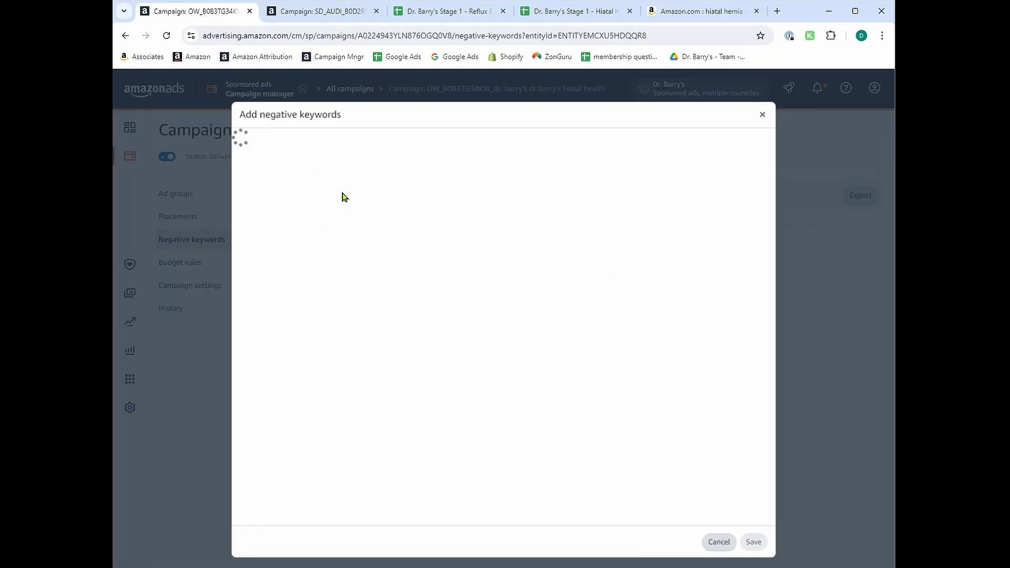
left_click(432, 11)
left_click_drag(502, 223, 499, 471)
left_click(195, 11)
Step: Paste them as Negative phrase keywords, add and save all 85, then select the campaign name
left_click(406, 142)
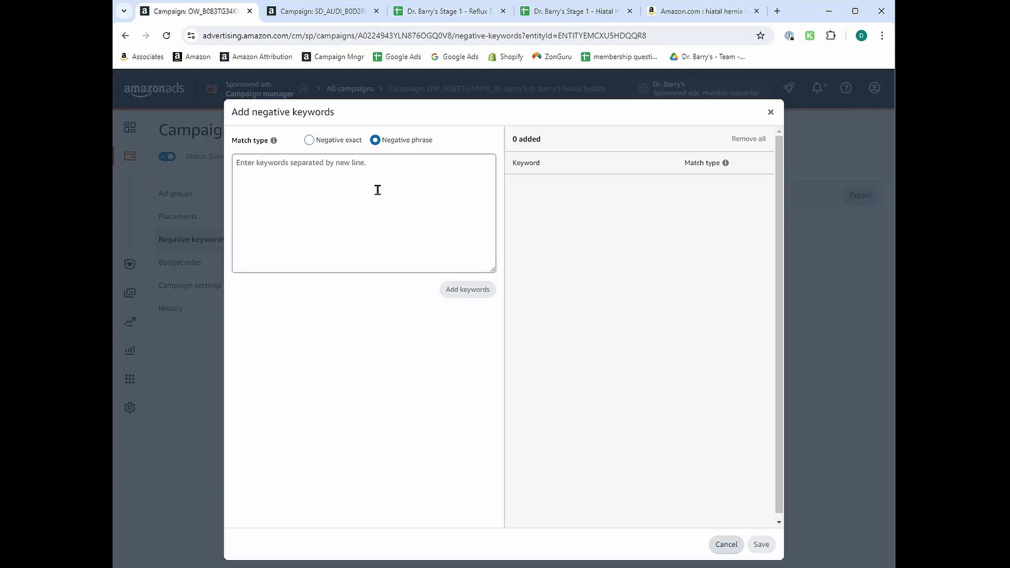
left_click(376, 189)
key("ctrl+v")
left_click(464, 291)
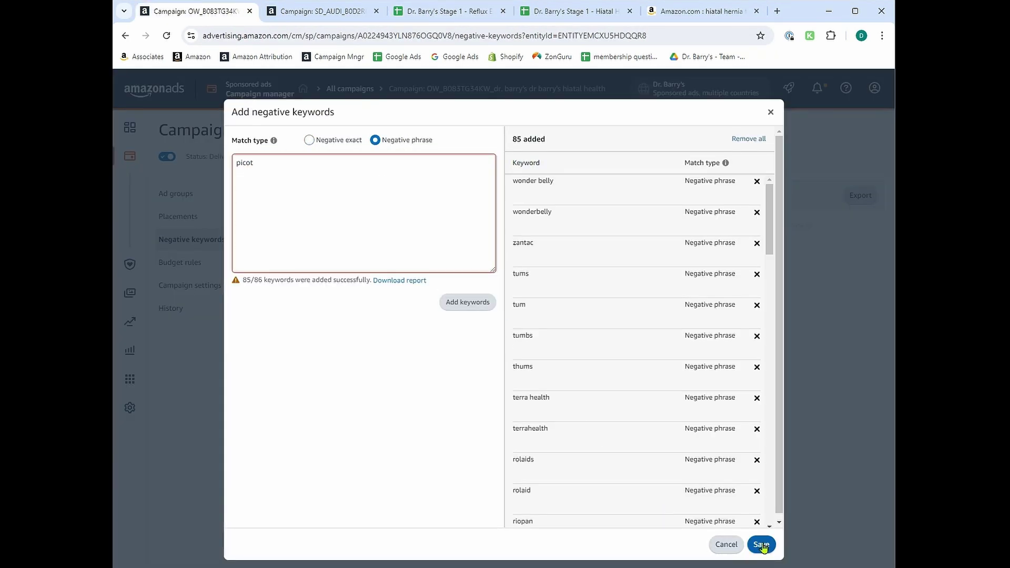
left_click(763, 546)
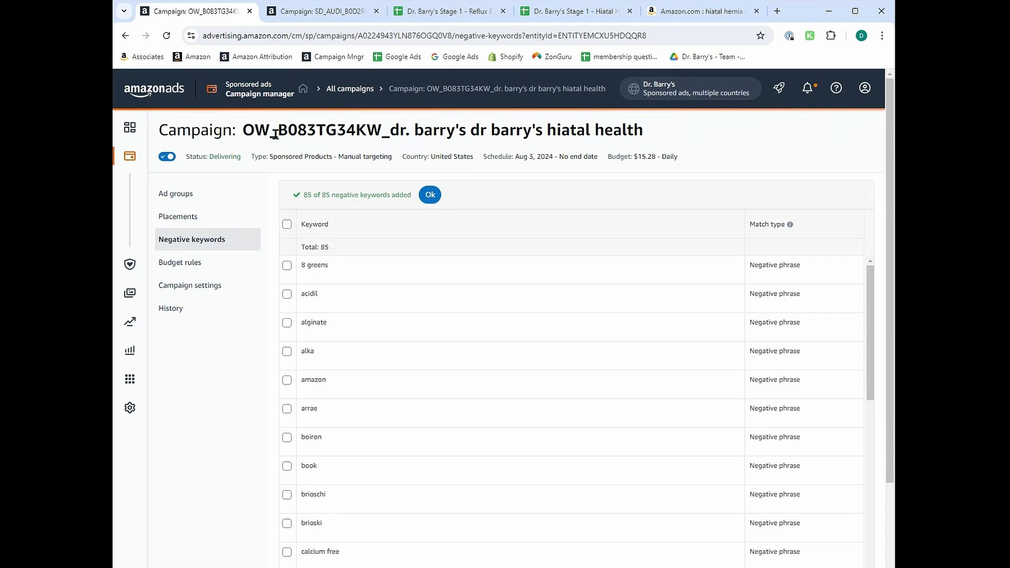
left_click_drag(392, 134, 650, 142)
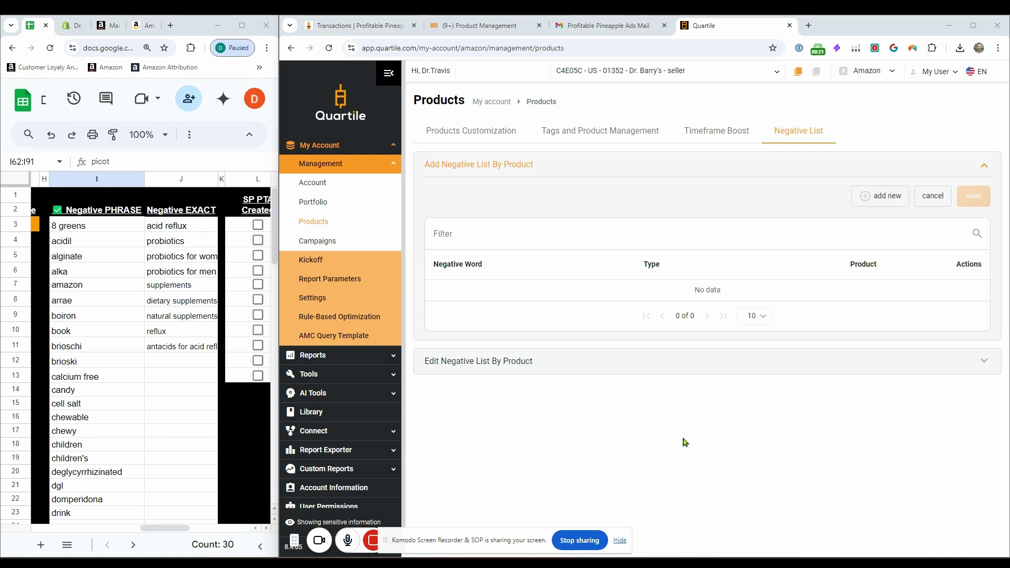
left_click(887, 74)
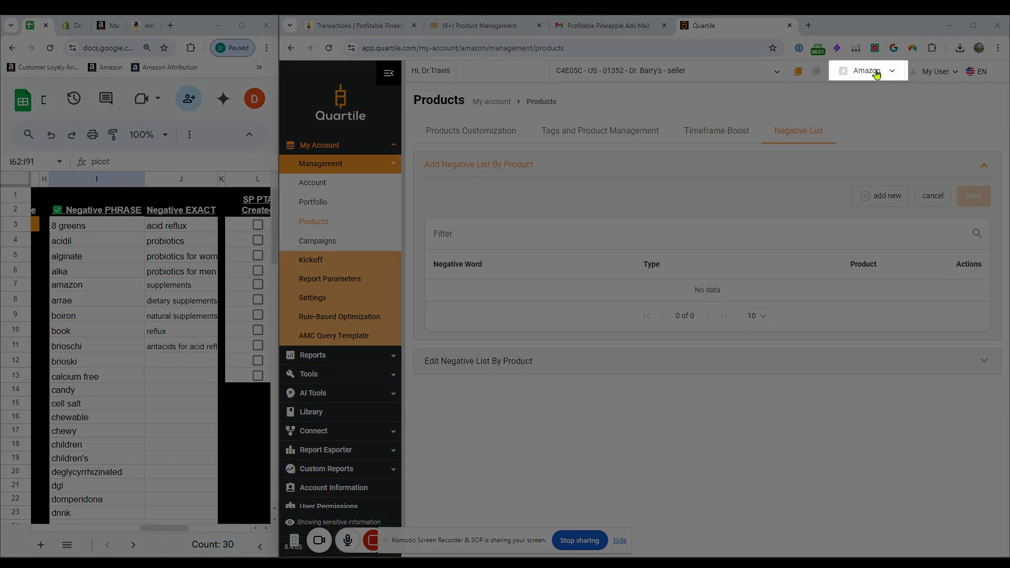
left_click(646, 75)
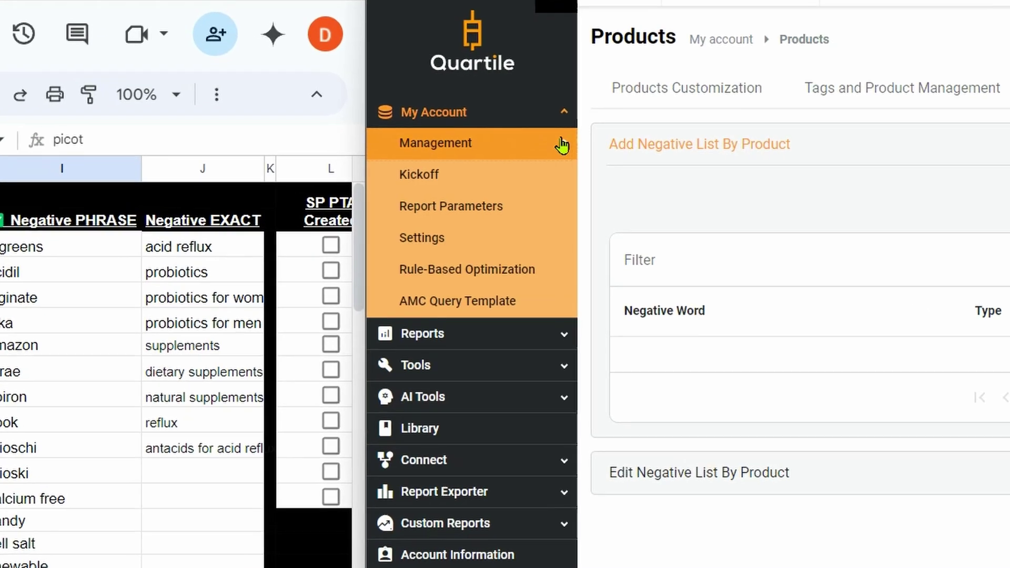
left_click(320, 223)
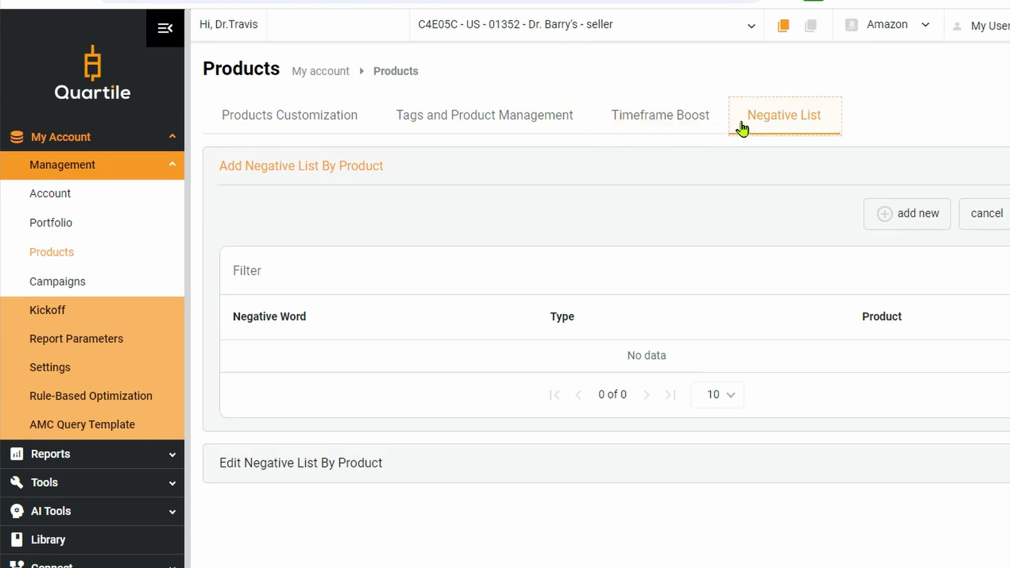
Step: Add '8 greens' as a Phrase negative word for B0DJH2FMPD and save it
left_click(771, 128)
left_click(916, 213)
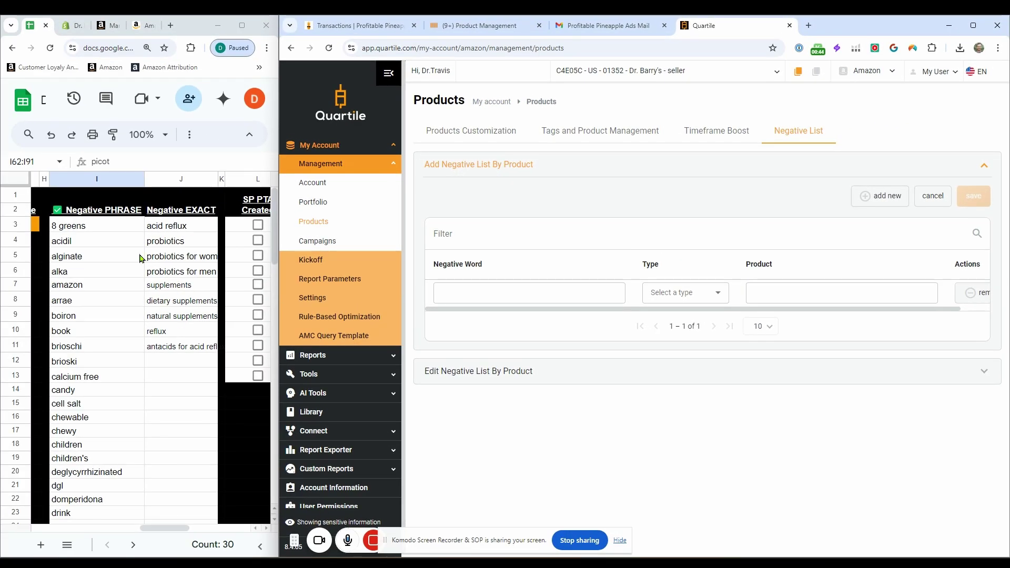
left_click(0, 240)
left_click(531, 294)
type("8 greens")
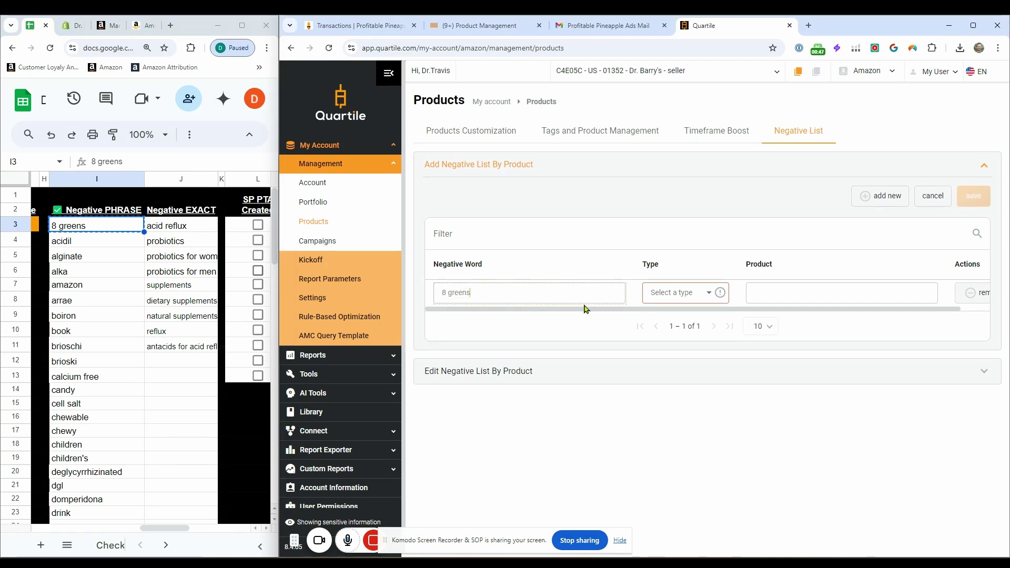
left_click(695, 294)
left_click(683, 327)
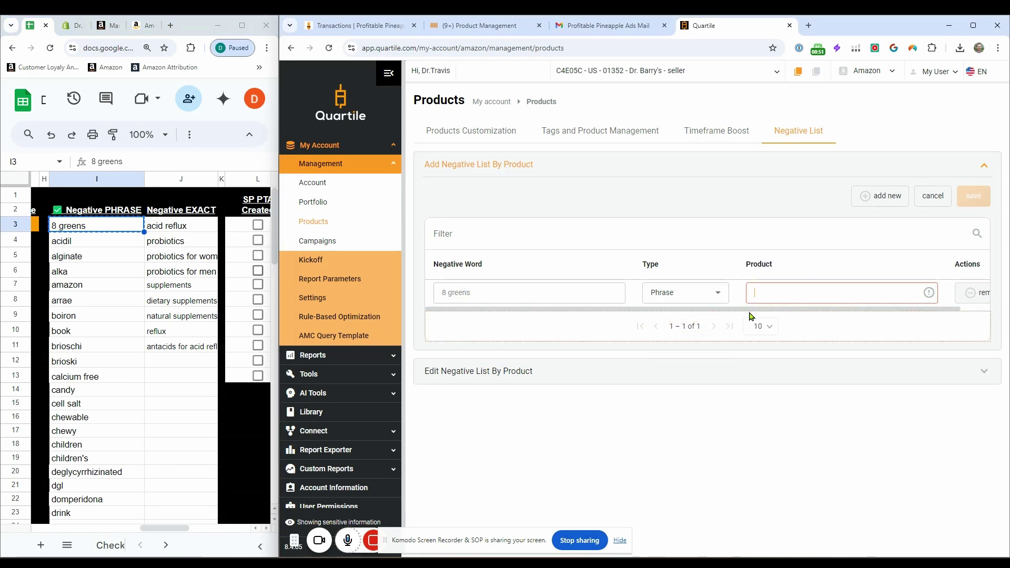
left_click(974, 196)
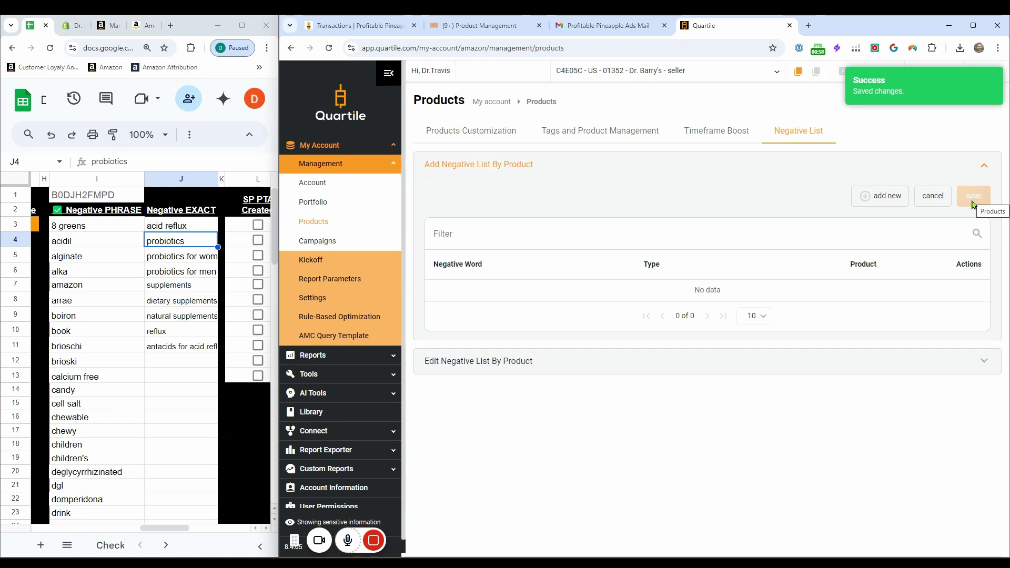
Step: Expand Edit Negative List By Product to check the saved negatives
left_click(553, 368)
scroll(761, 439, "down", 6)
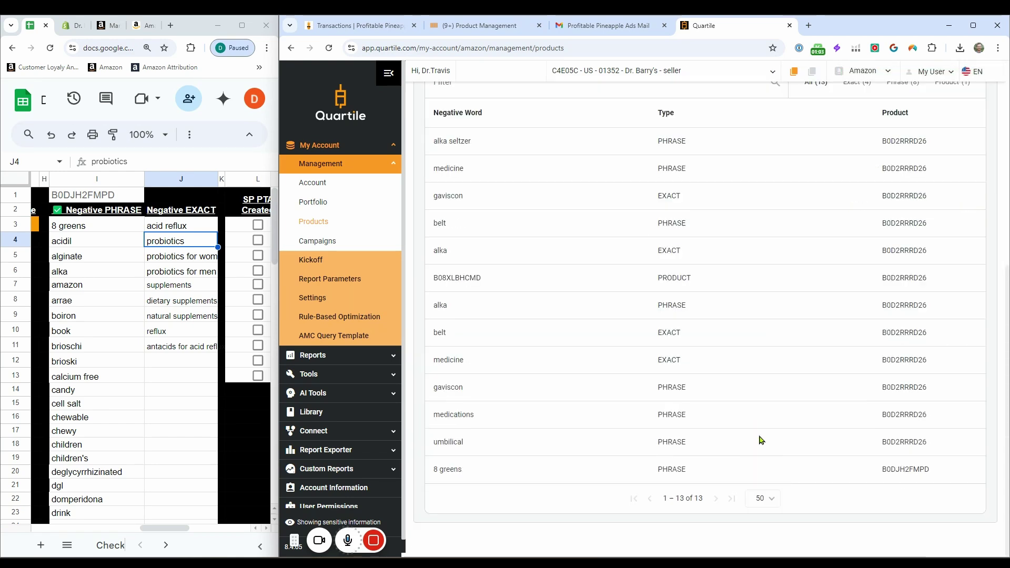
scroll(724, 466, "up", 6)
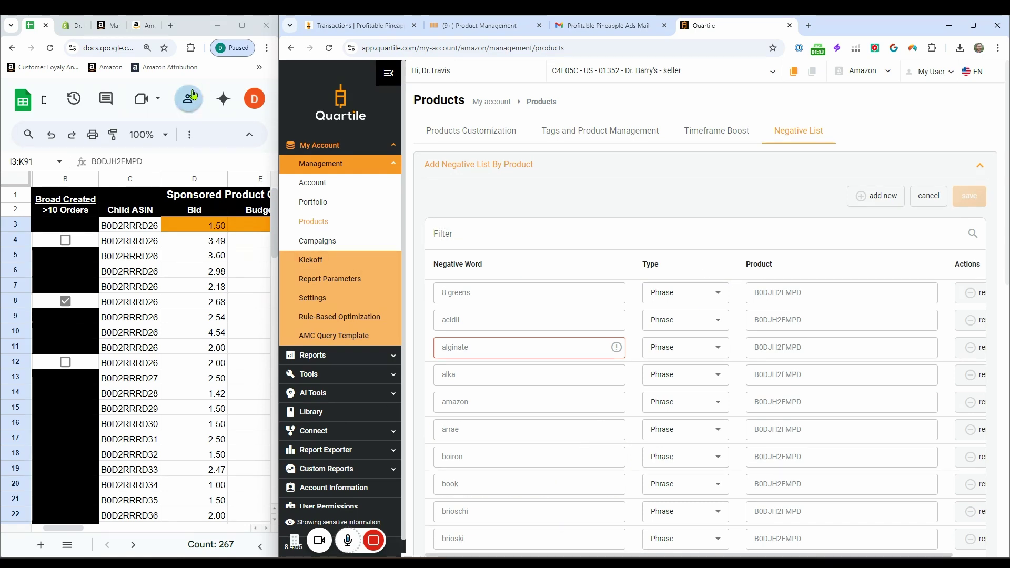
Step: Maximize the planner, check 8 greens, Phrase and B0DJH2FMPD in row 3, and select I3:K91
left_click(241, 26)
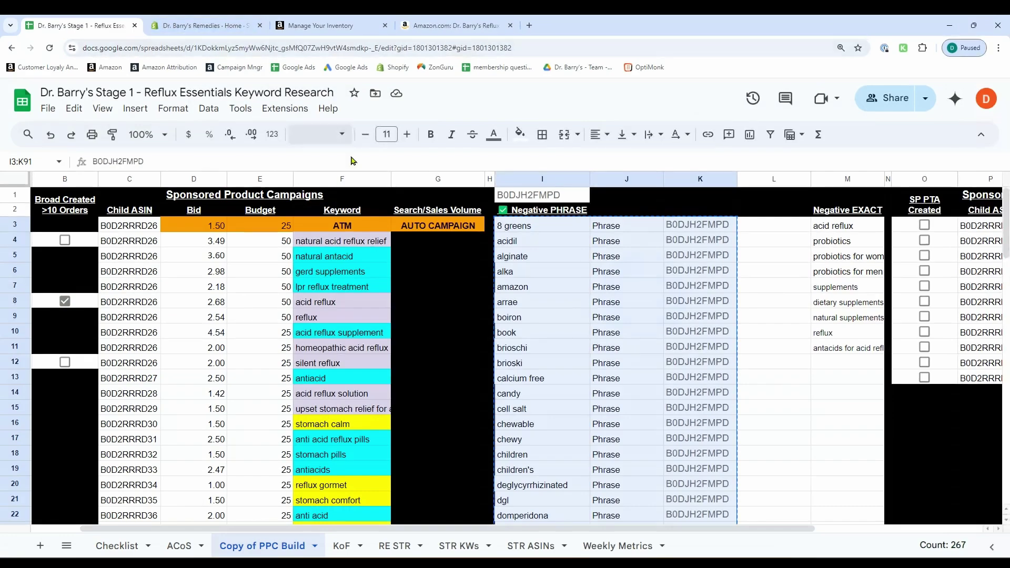
left_click(523, 228)
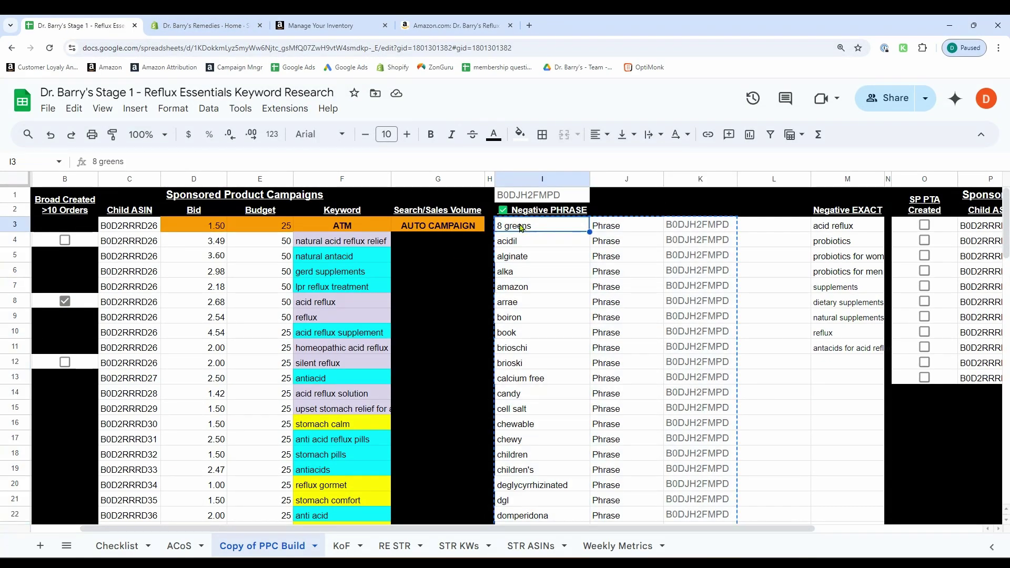
left_click(610, 229)
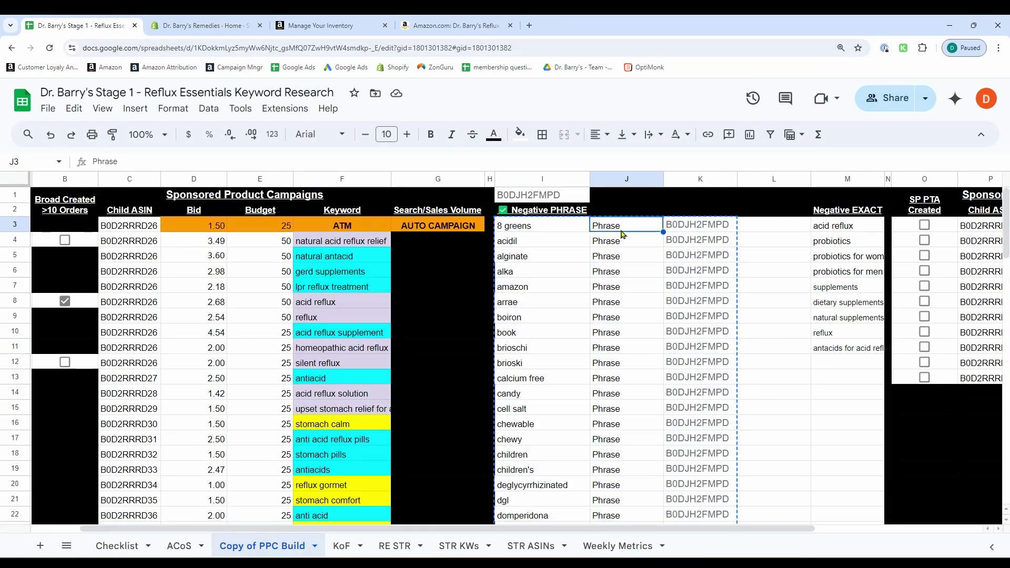
left_click(682, 230)
left_click_drag(559, 234, 697, 424)
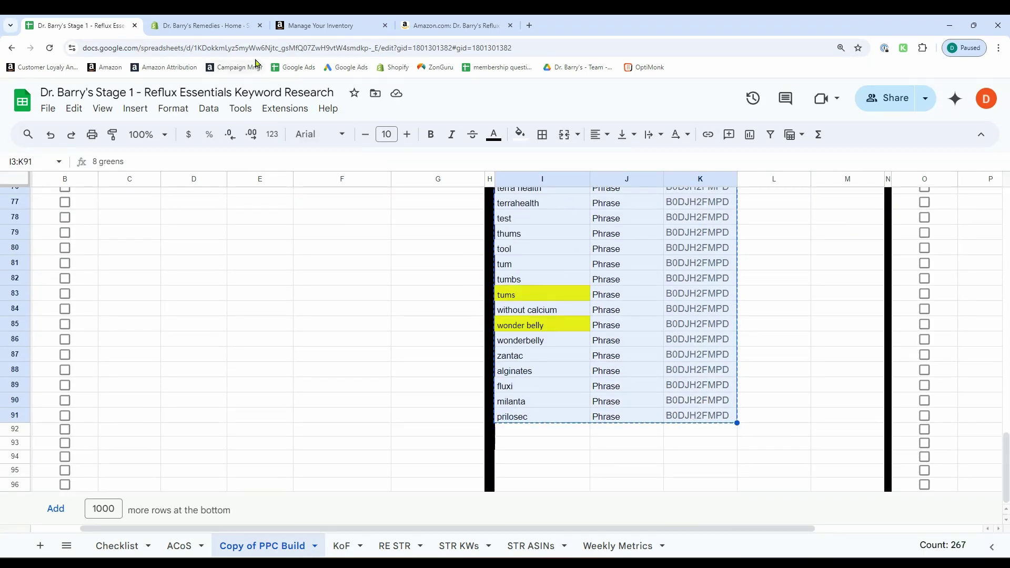
key("alt+Tab")
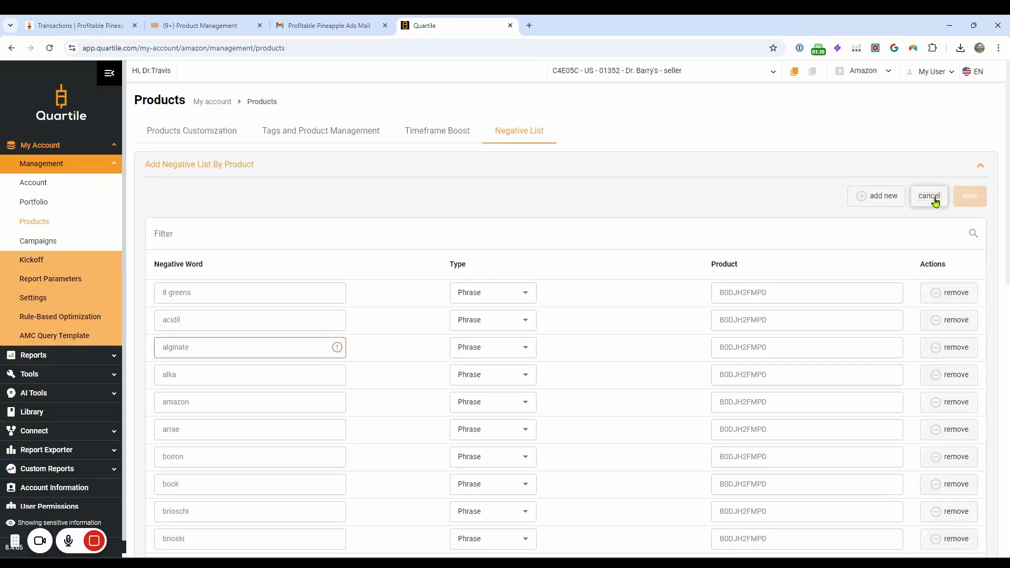
Step: Paste the phrase keyword rows into the add list, drop the alginate row, and save
left_click(929, 196)
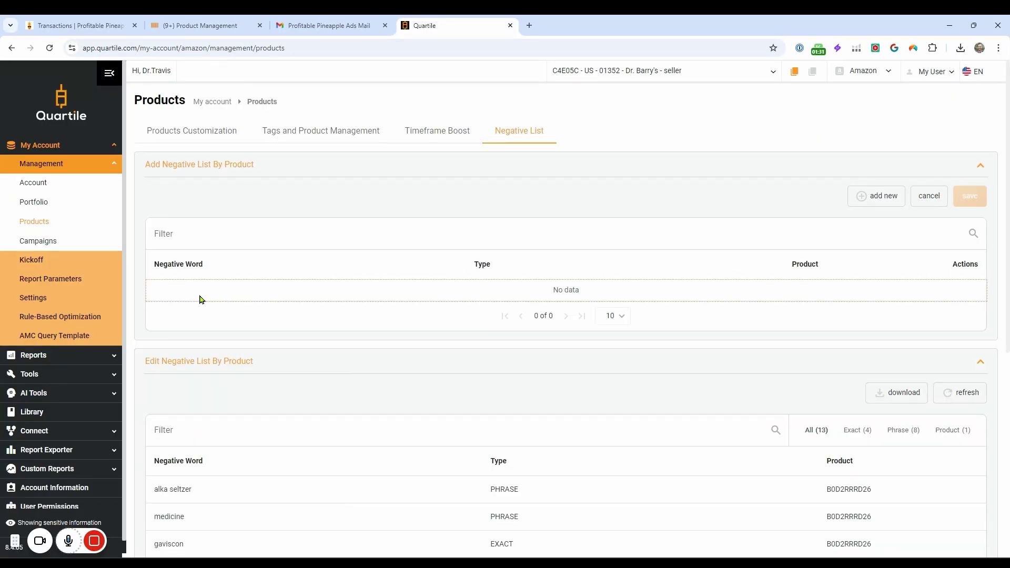
key("ctrl+v")
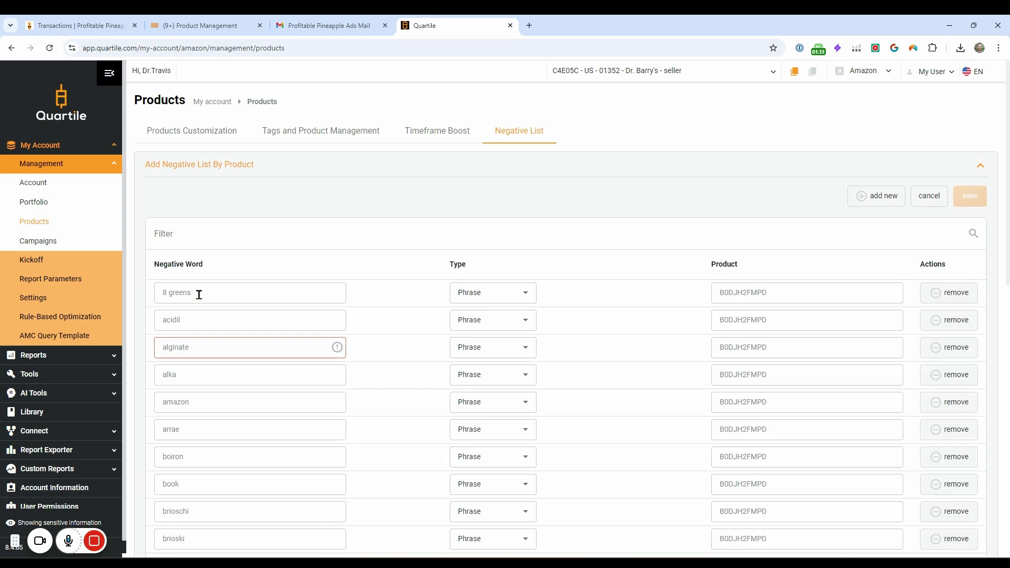
left_click(931, 347)
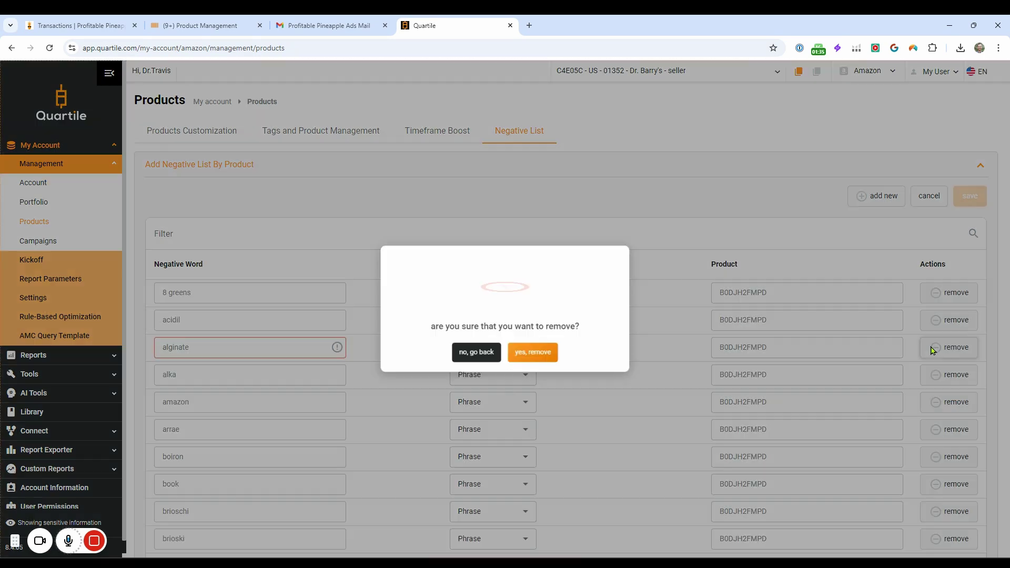
left_click(545, 358)
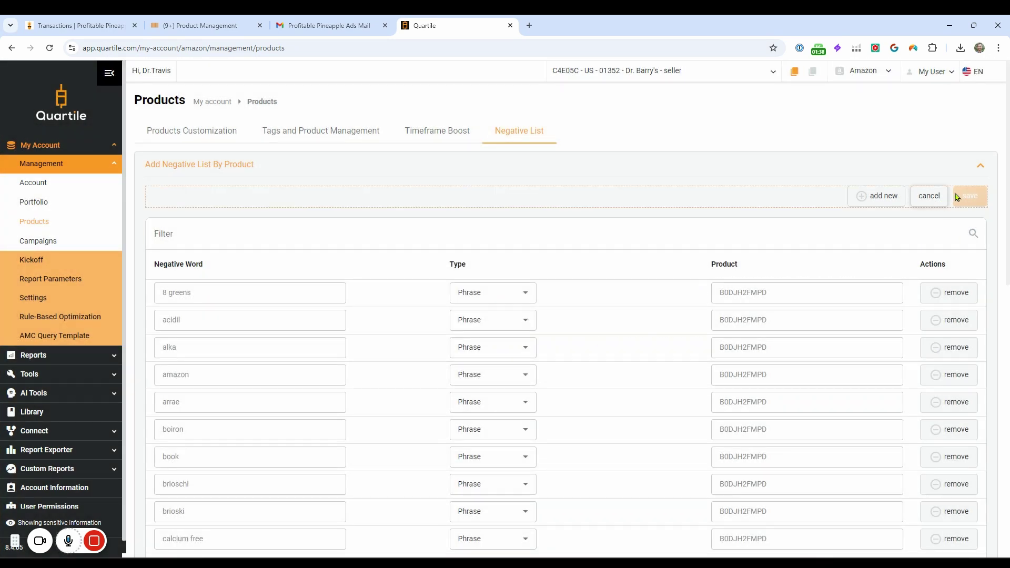
left_click(972, 202)
Step: Show 100 rows per page in the add list
scroll(605, 326, "down", 5)
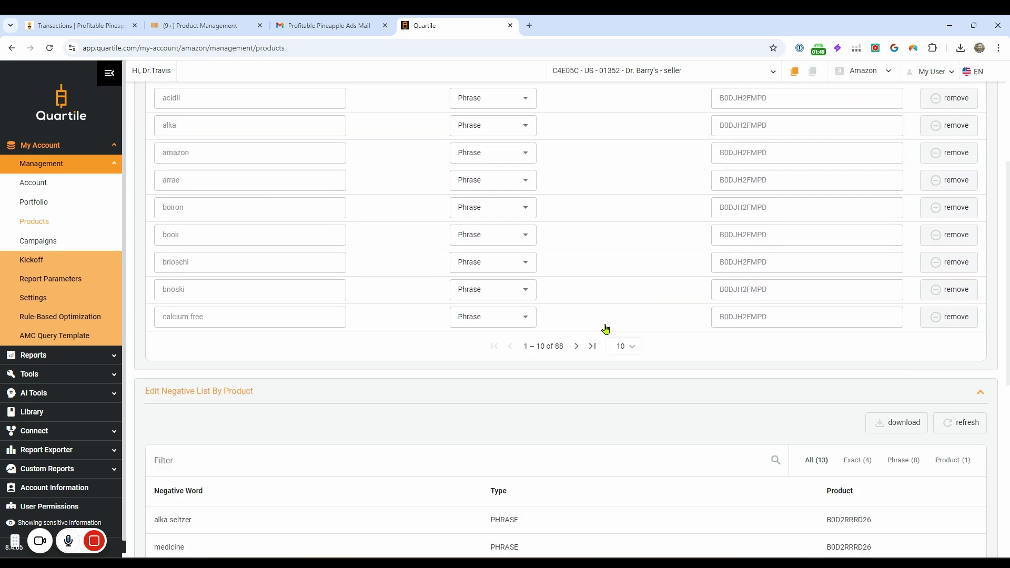
left_click(624, 307)
left_click(621, 359)
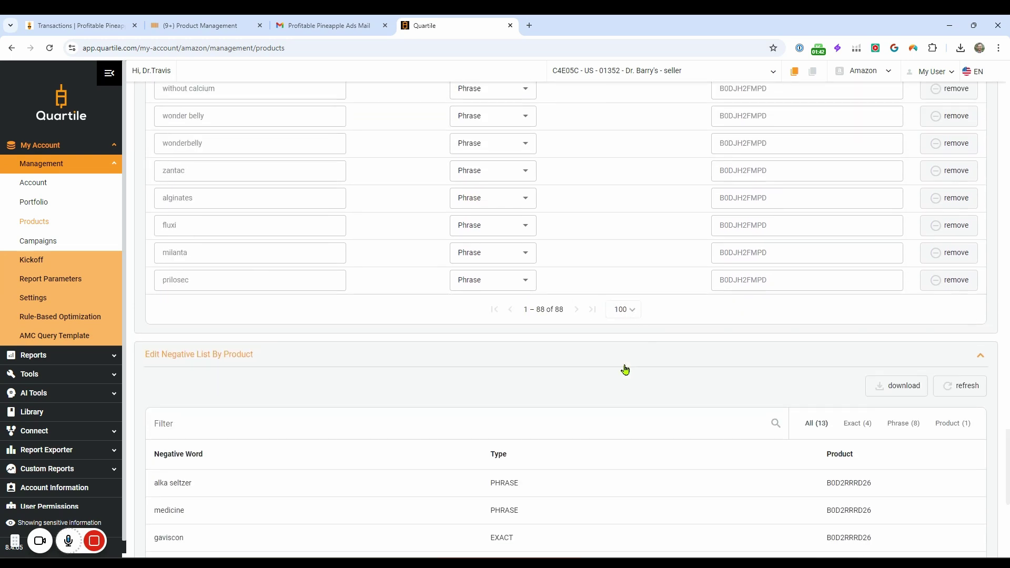
scroll(677, 305, "down", 2)
scroll(575, 377, "up", 8)
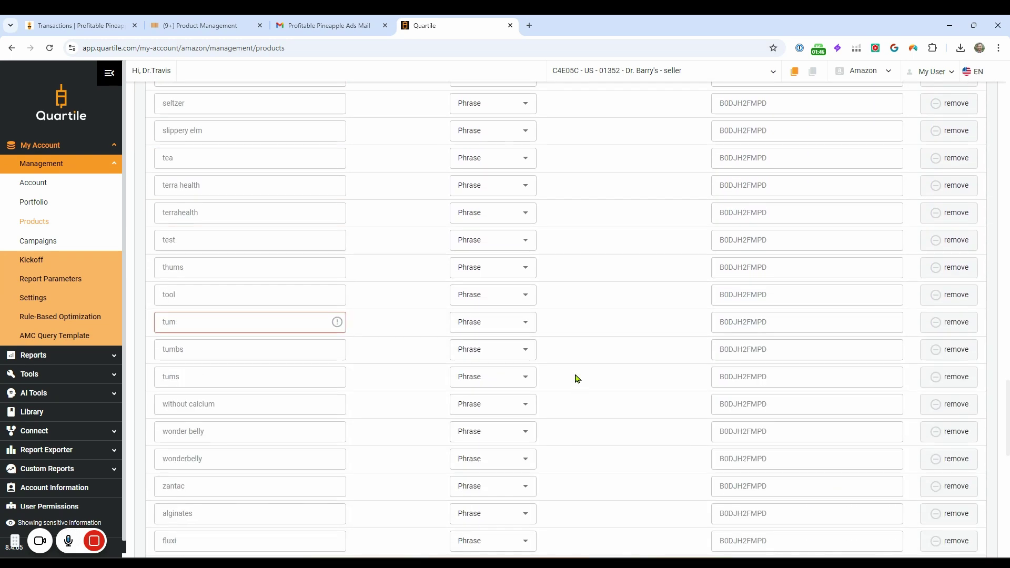
Step: Remove the flagged duplicate rows tum, nat and one other
left_click(942, 328)
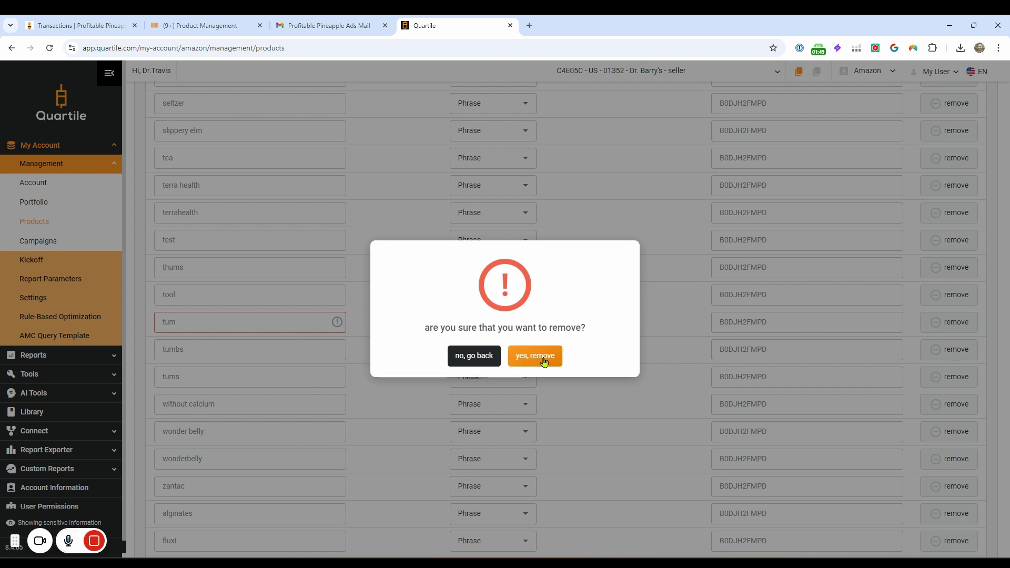
left_click(543, 362)
left_click(953, 209)
left_click(541, 356)
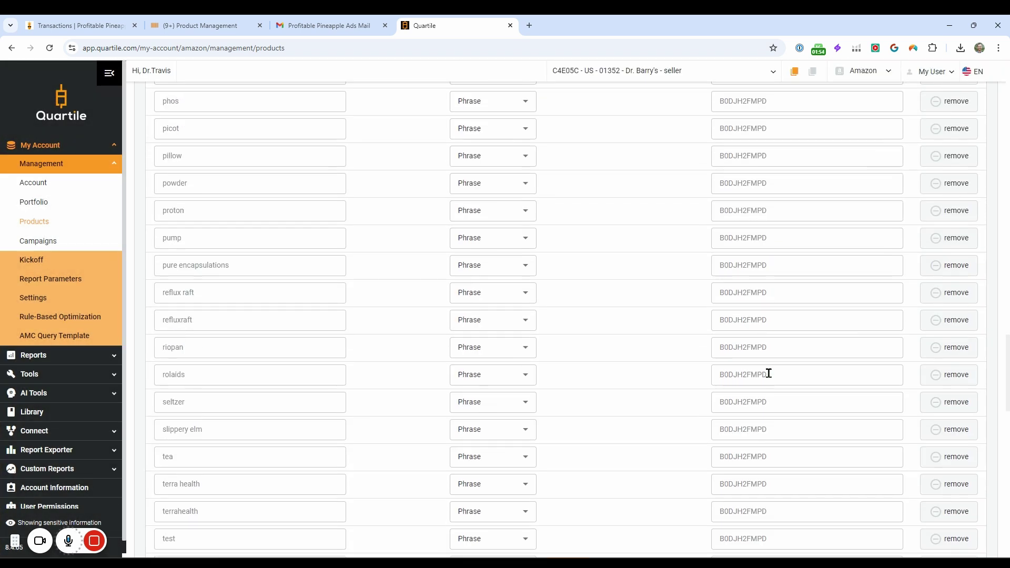
scroll(769, 373, "up", 5)
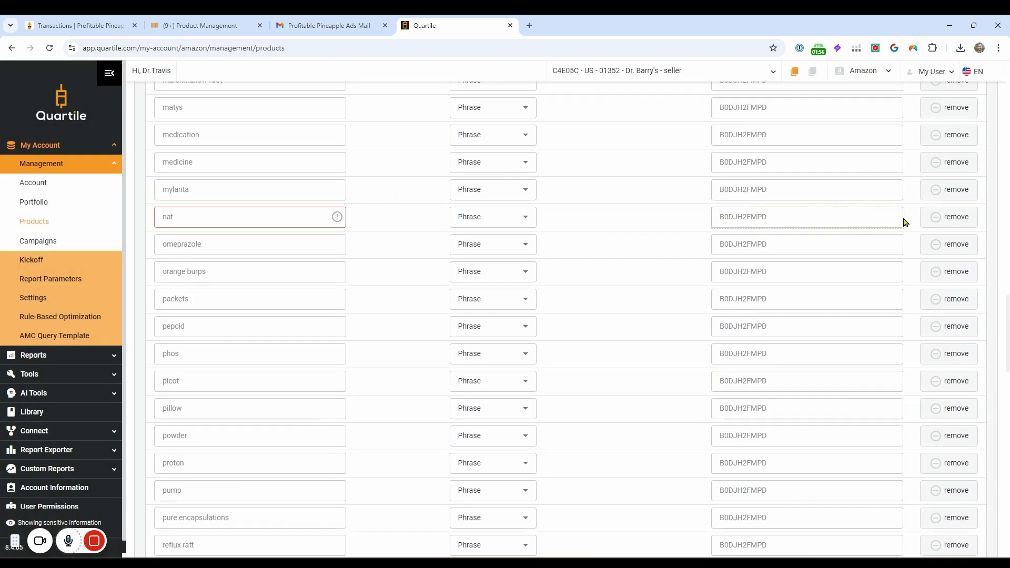
left_click(944, 217)
left_click(550, 352)
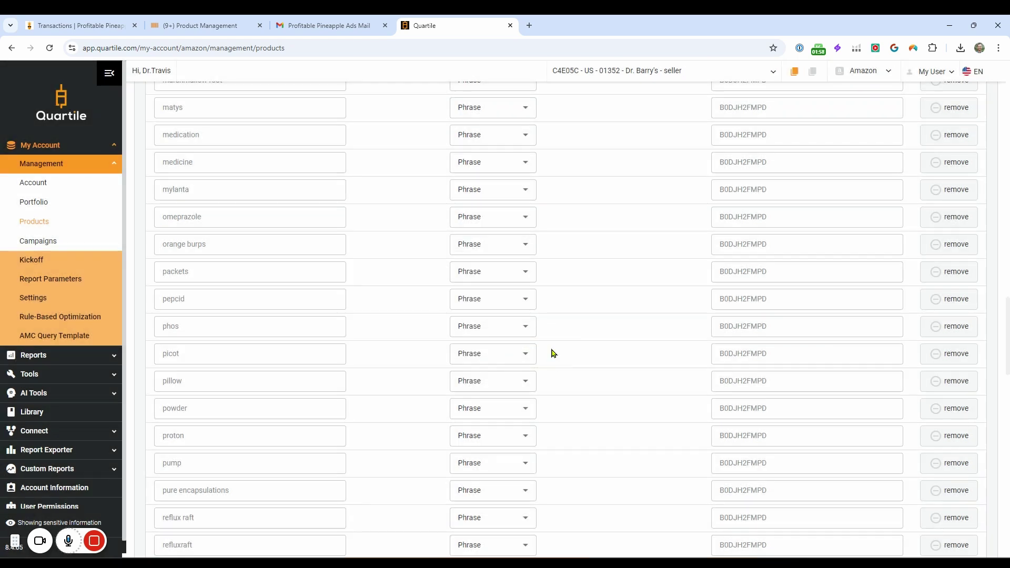
scroll(742, 372, "up", 15)
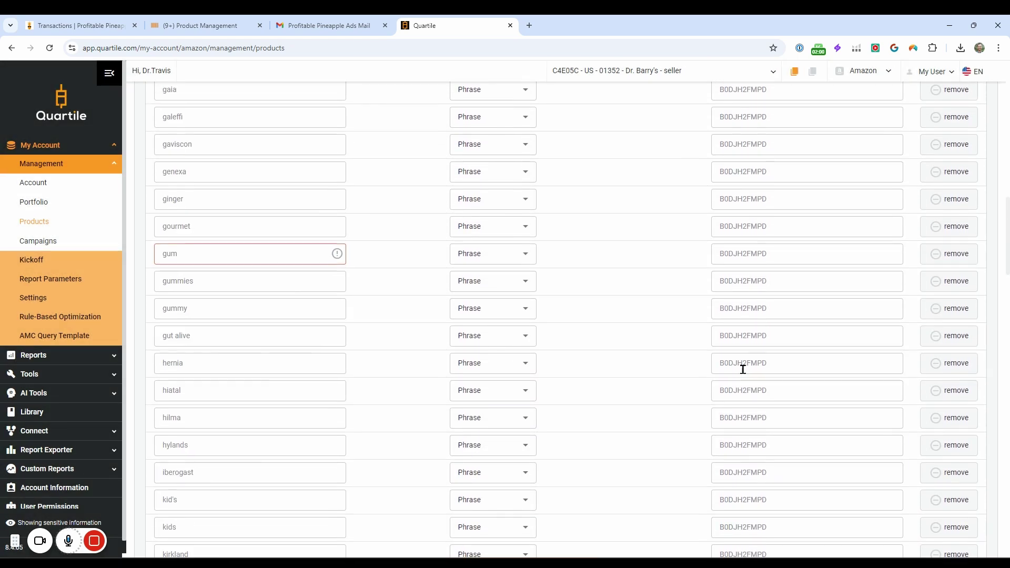
Step: Remove the remaining duplicates gum, dgl and one more, then save the phrase negatives
left_click(961, 351)
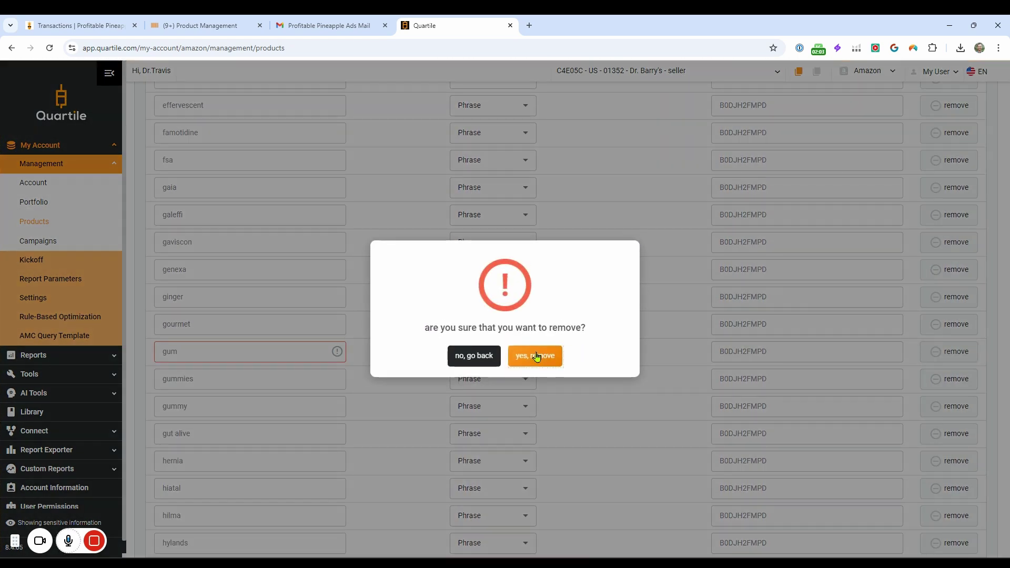
left_click(534, 354)
scroll(811, 389, "up", 4)
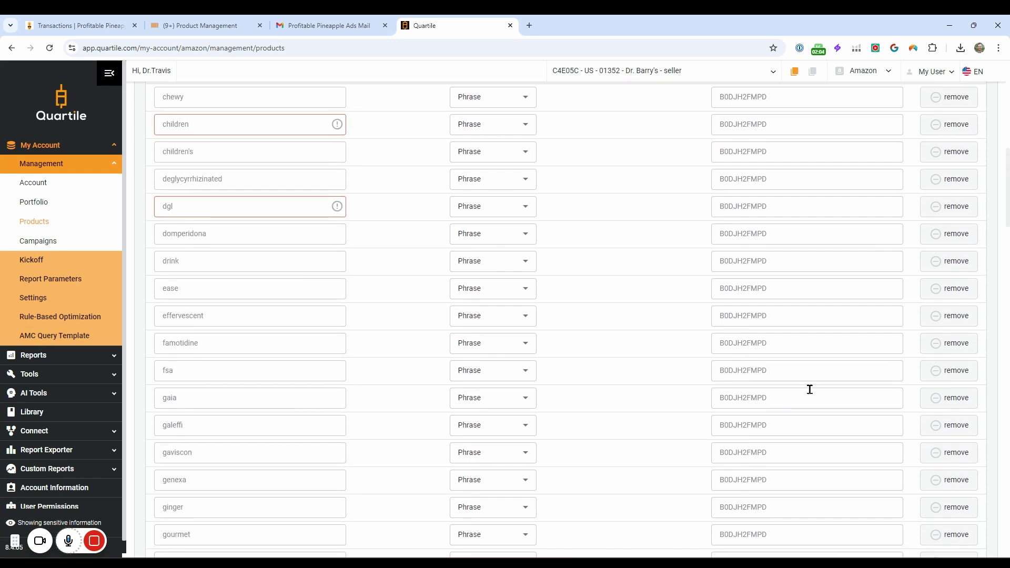
scroll(810, 390, "up", 2)
left_click(946, 313)
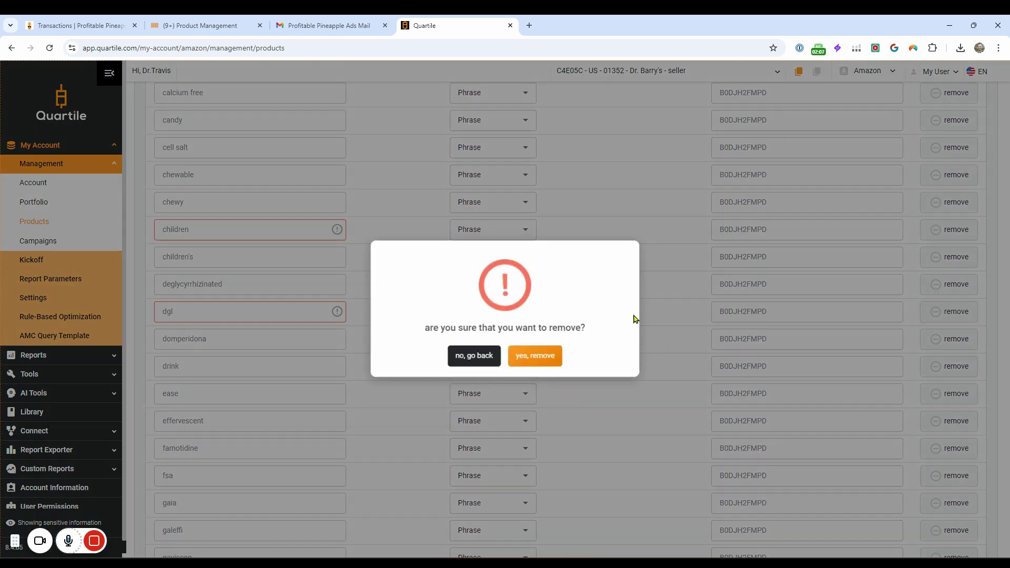
left_click(535, 355)
left_click(537, 356)
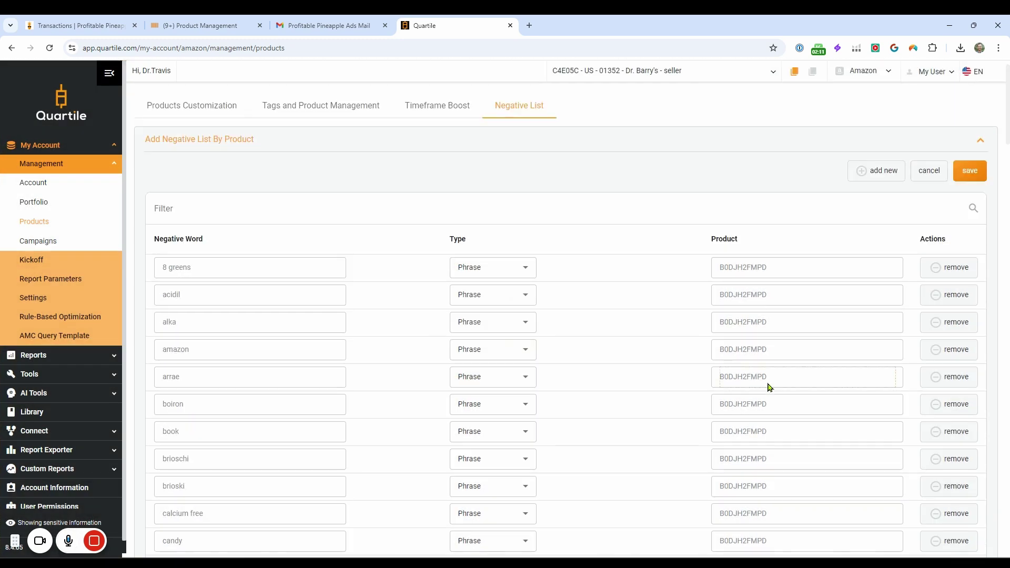
left_click(970, 170)
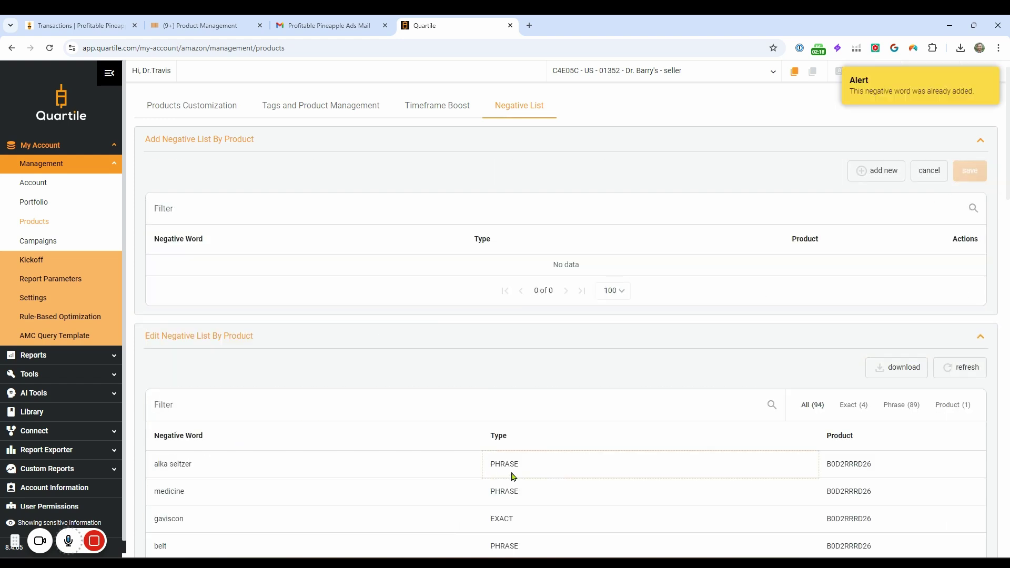
Step: Fill N3:O3 beside acid reflux with Exact and B0DJH2FMPD
key("alt+Tab")
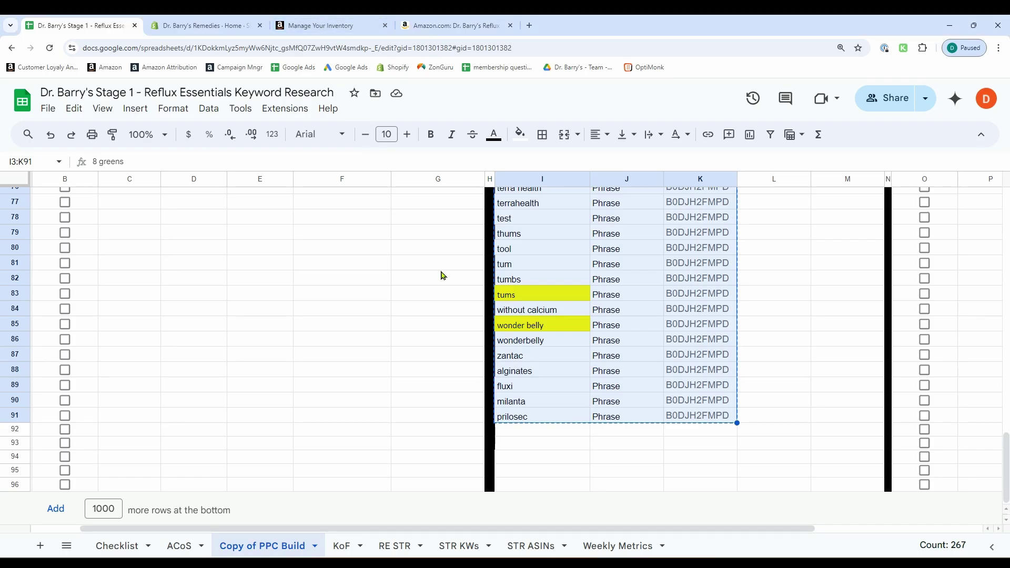
scroll(765, 410, "up", 20)
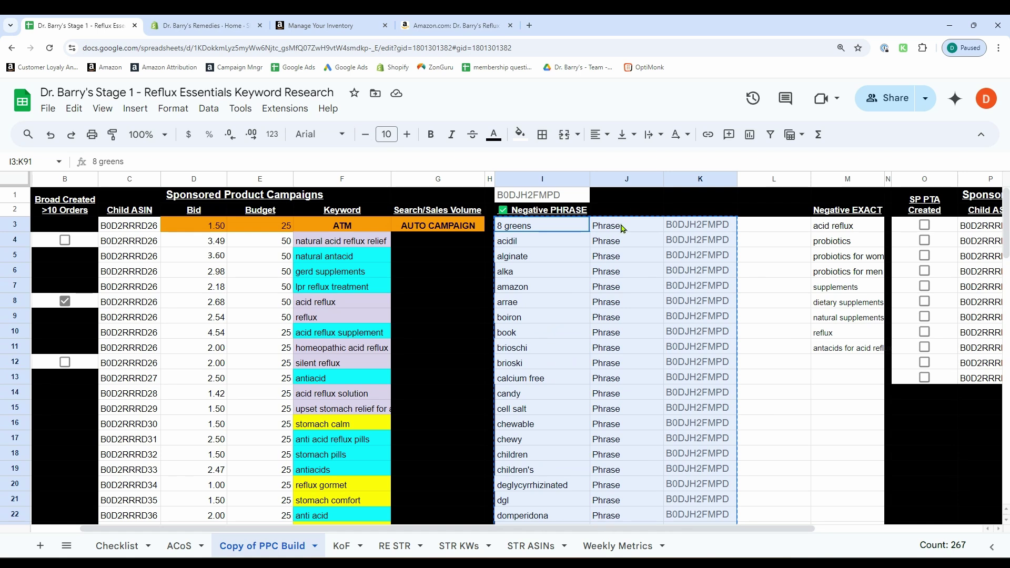
left_click_drag(605, 226, 699, 225)
key("ctrl+c")
left_click(884, 227)
key("ctrl+v")
left_click(883, 227)
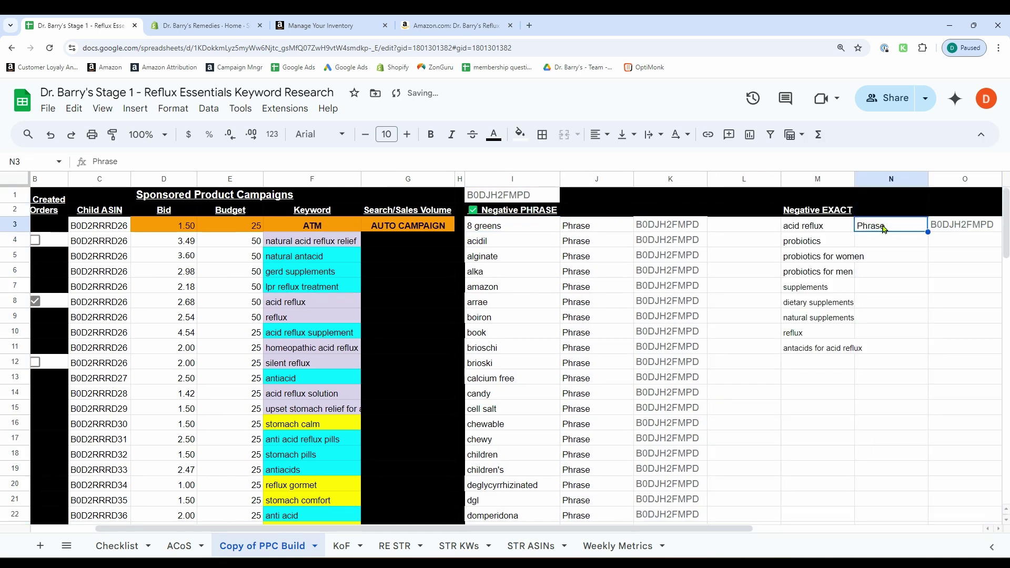
type("Exact")
key("shift+Right")
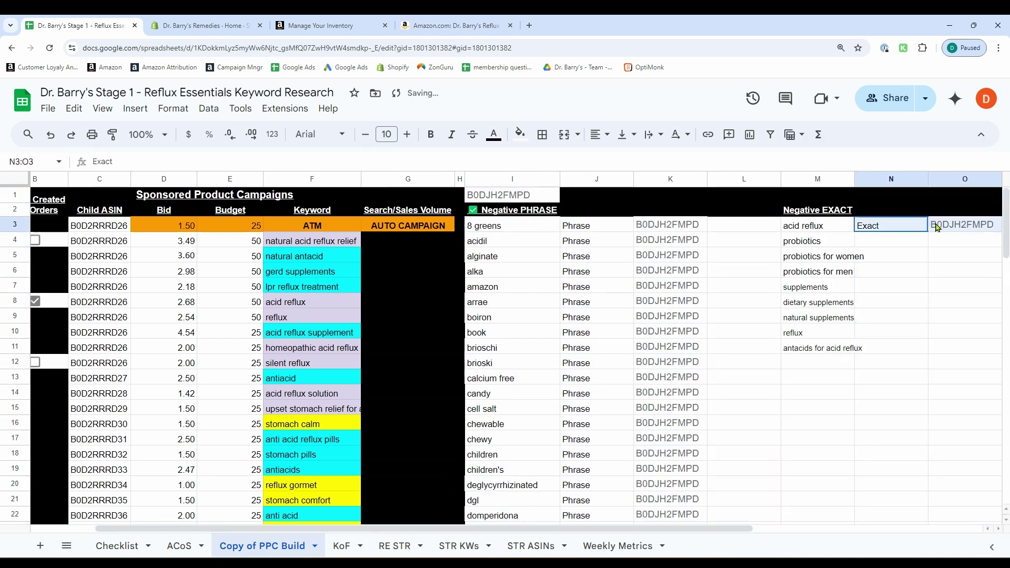
key("ctrl+c")
Step: Copy Exact and B0DJH2FMPD down through row 11, then copy the keyword block M3:O11
key("Down")
key("ctrl+v")
key("Down")
key("ctrl+v")
key("Down")
key("ctrl+v")
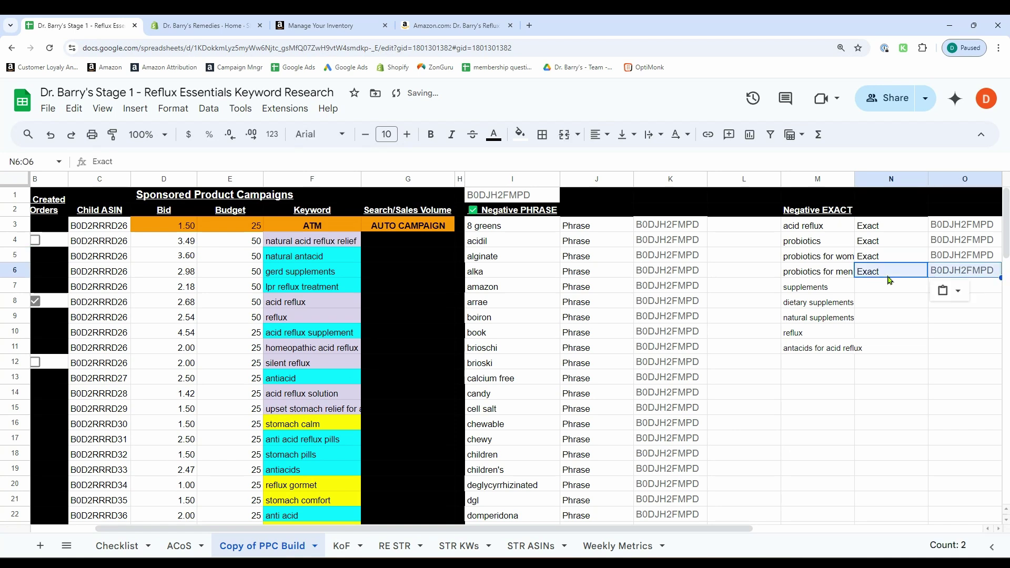
key("Down")
key("ctrl+v")
key("Down")
key("ctrl+v")
key("Down")
key("ctrl+v")
key("Down")
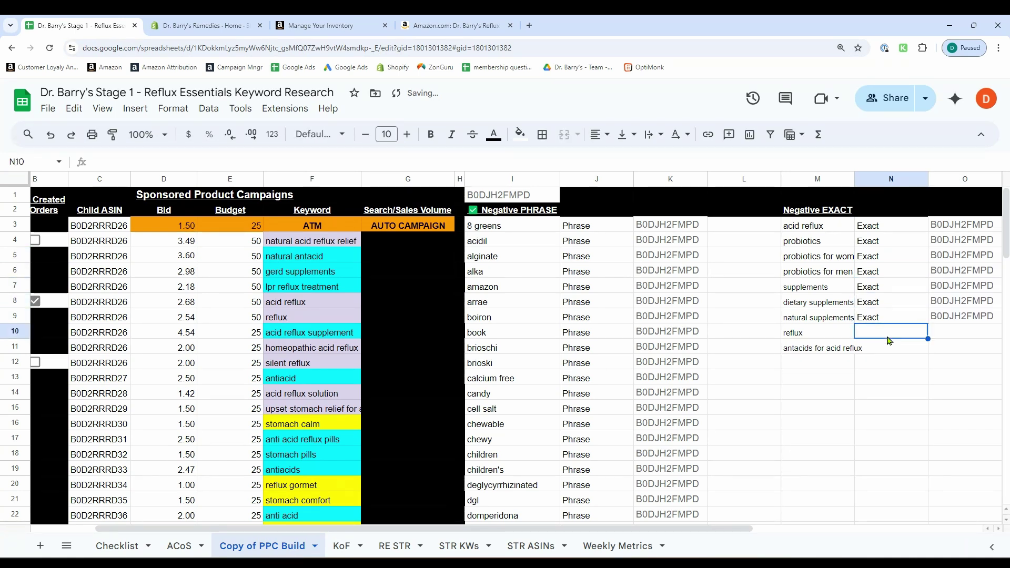
key("ctrl+v")
key("Down")
key("ctrl+v")
left_click_drag(907, 354, 819, 226)
key("ctrl+c")
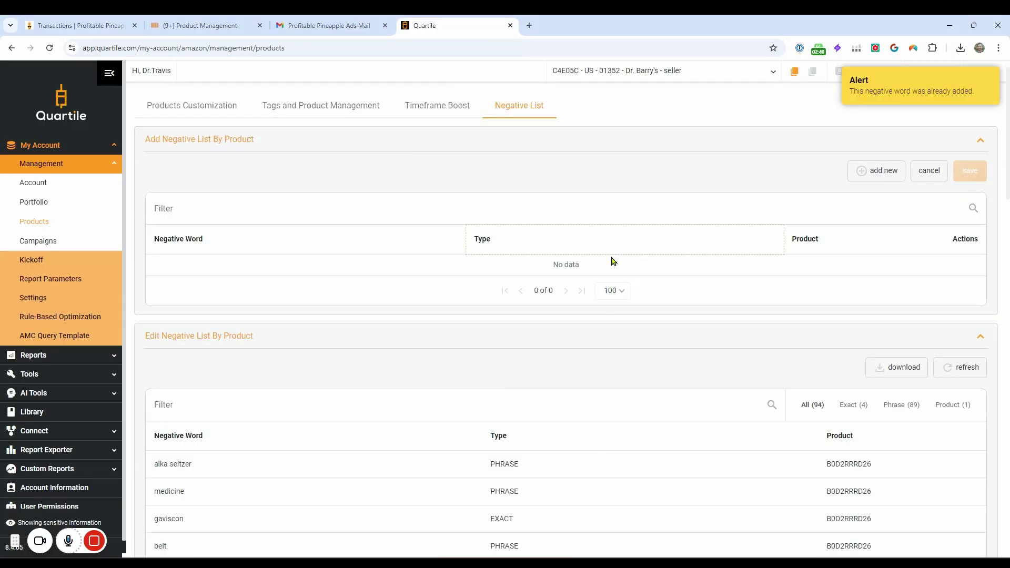
Step: Paste the exact keywords, remove duplicates acid reflux, probiotics, supplements and reflux, and save
key("ctrl+v")
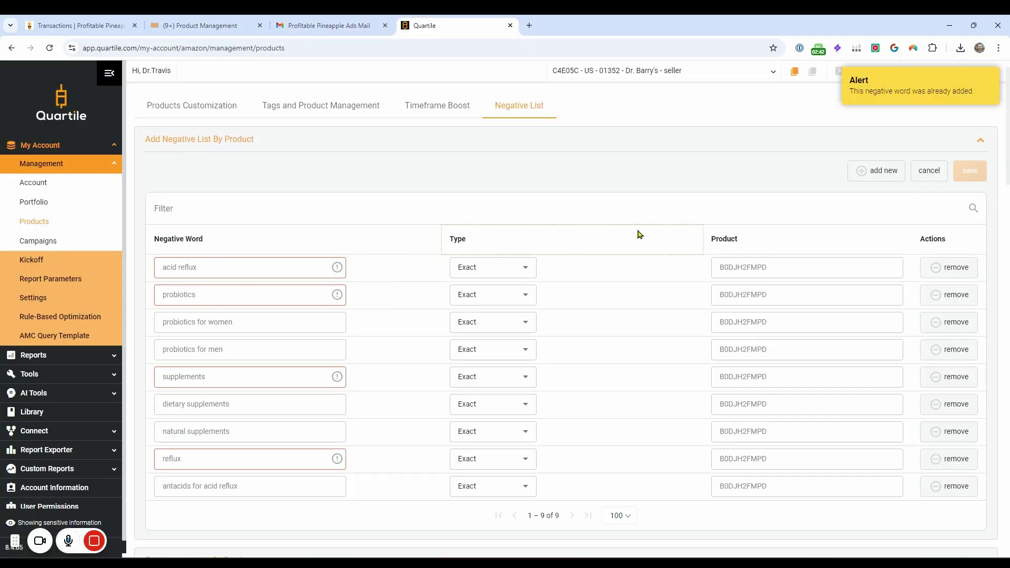
left_click(953, 267)
left_click(540, 366)
left_click(941, 268)
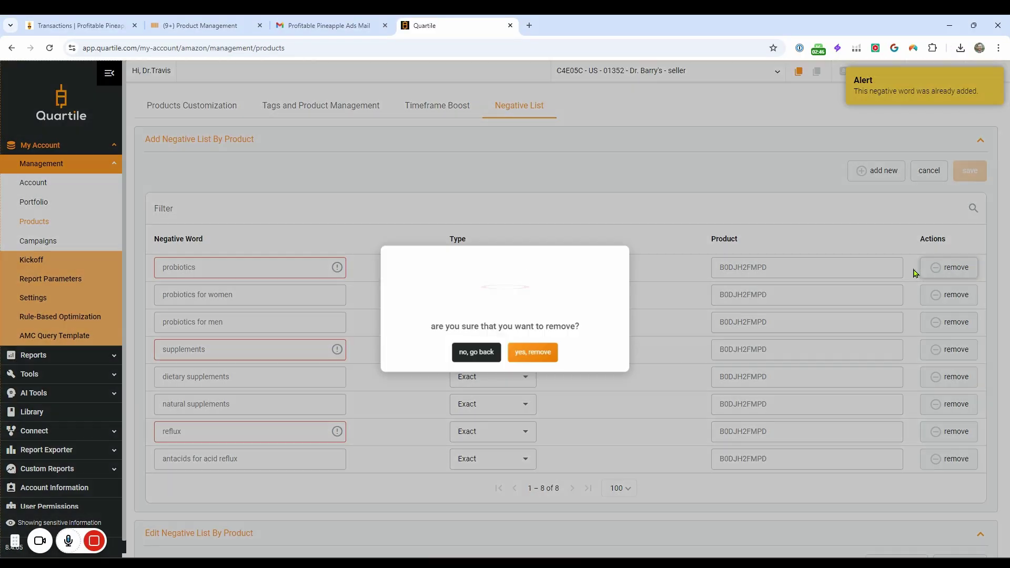
left_click(555, 356)
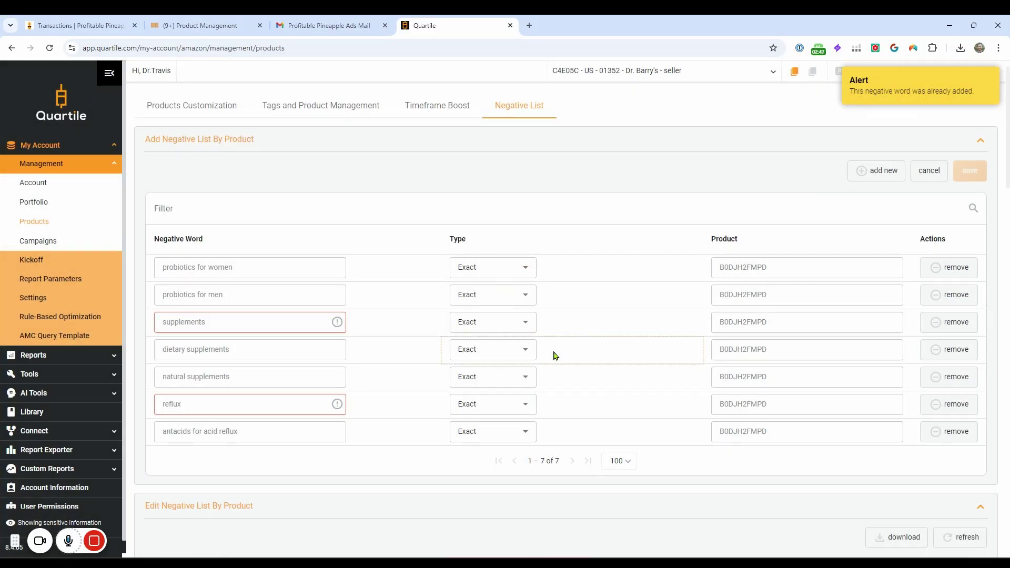
left_click(944, 322)
left_click(523, 341)
left_click(949, 377)
left_click(523, 341)
scroll(345, 297, "up", 1)
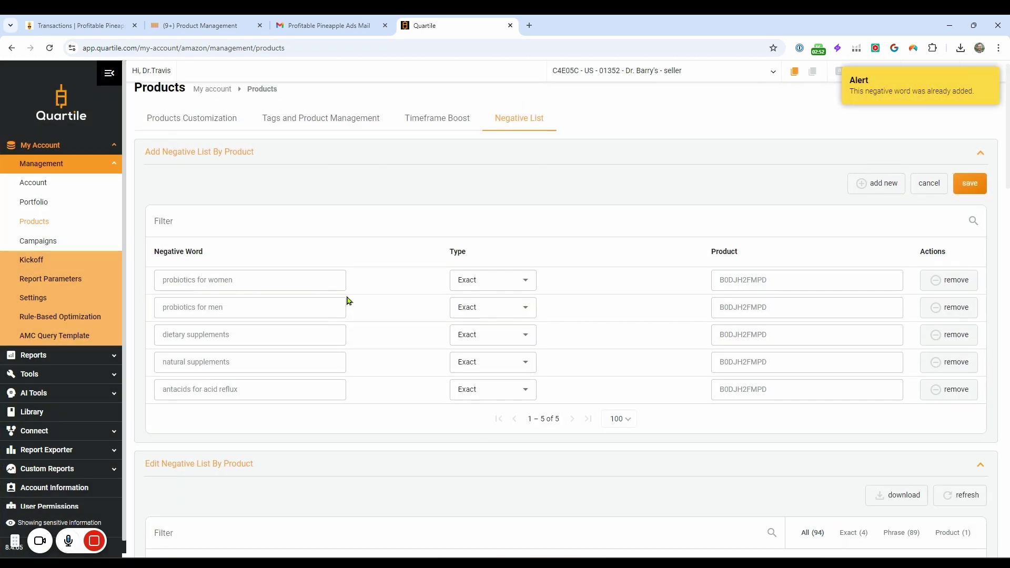
left_click(969, 196)
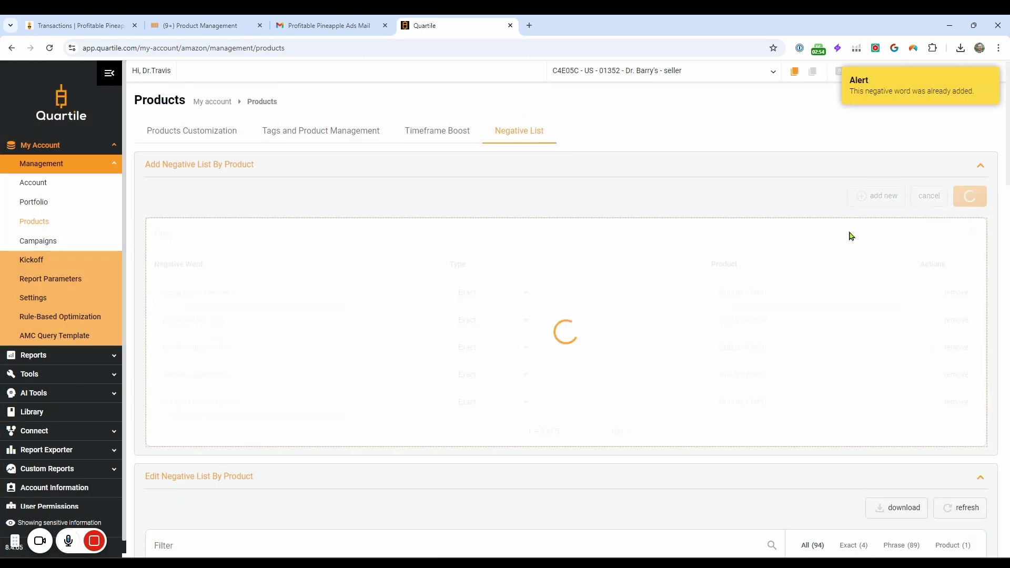
Step: Filter the saved negative list by Exact, Phrase and Product in turn
scroll(563, 316, "down", 4)
scroll(649, 329, "up", 1)
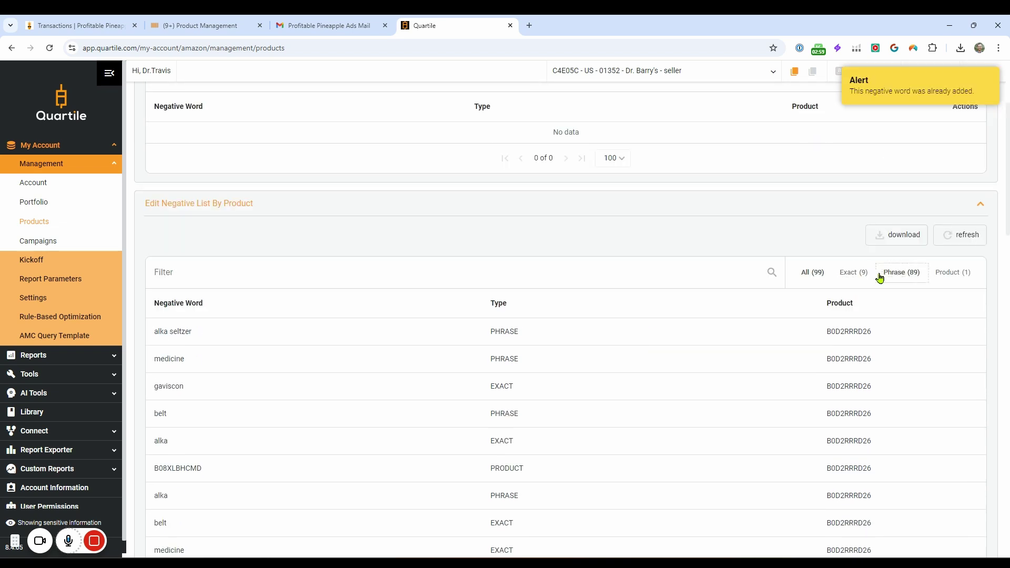
left_click(862, 274)
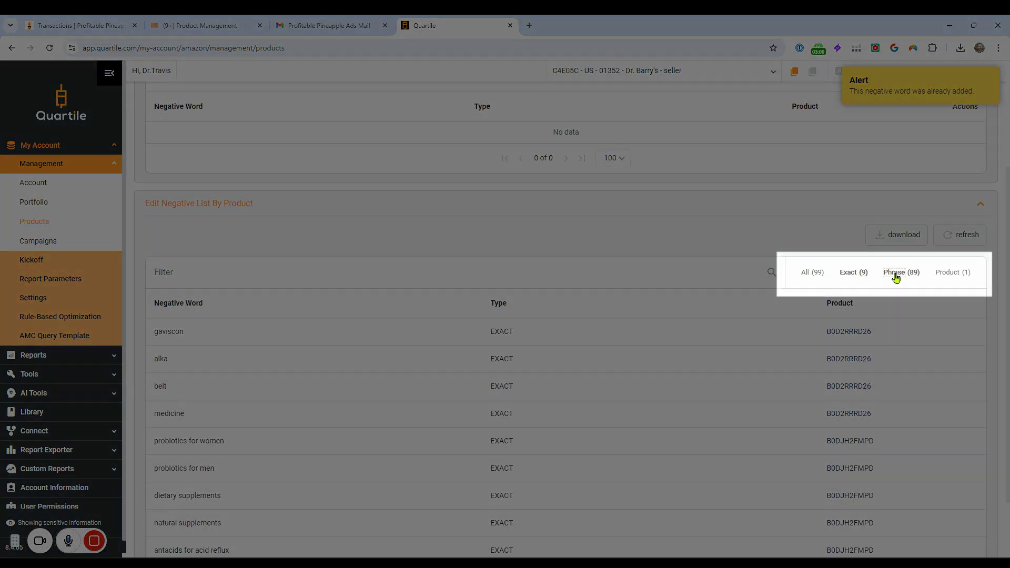
left_click(896, 274)
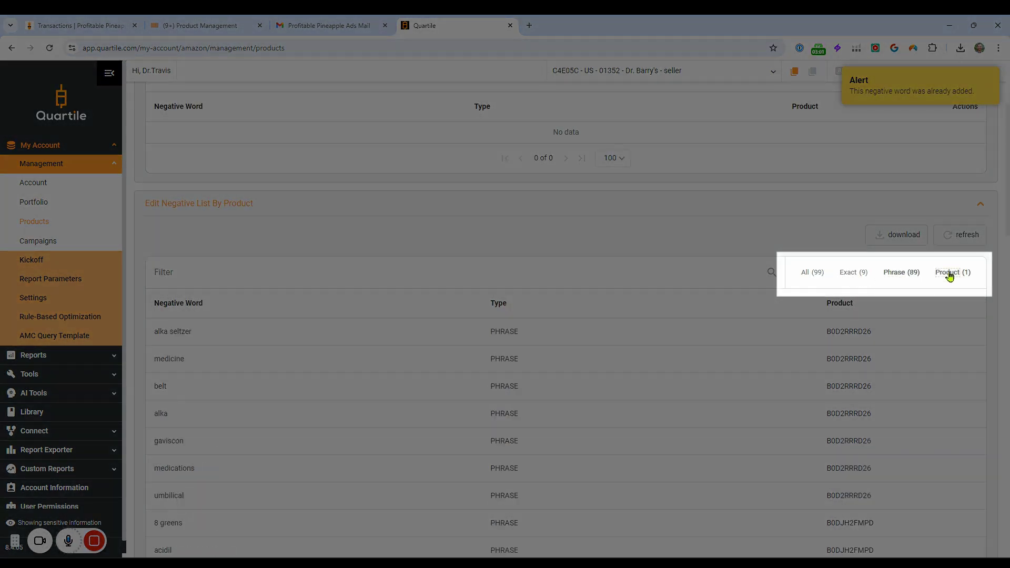
left_click(953, 273)
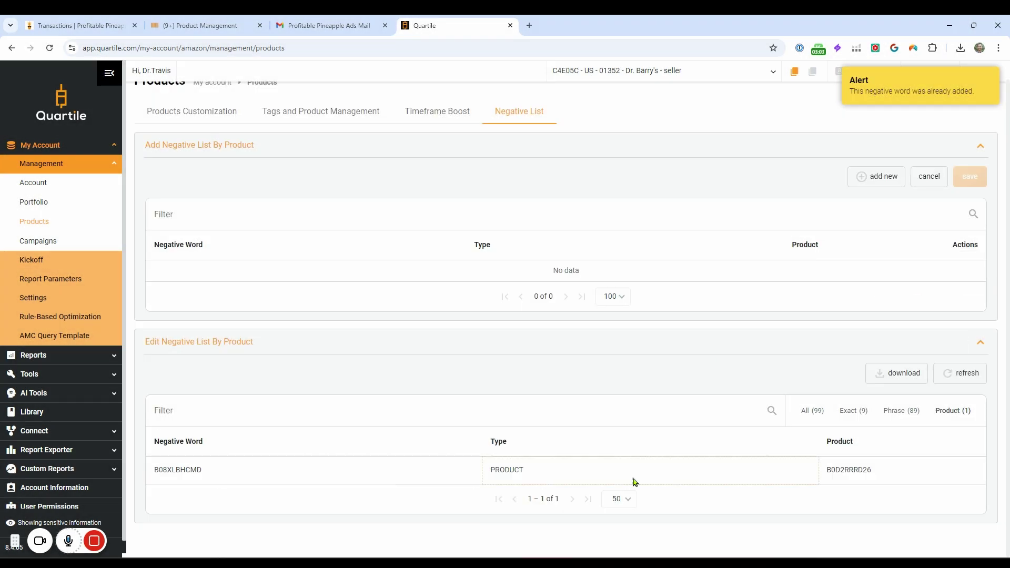
scroll(642, 358, "up", 1)
mouse_move(94, 543)
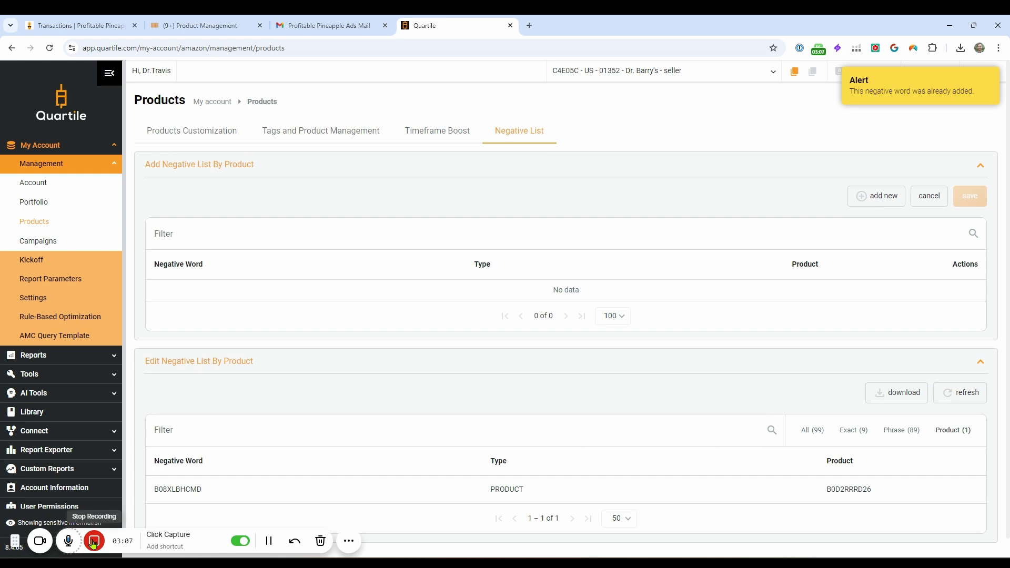